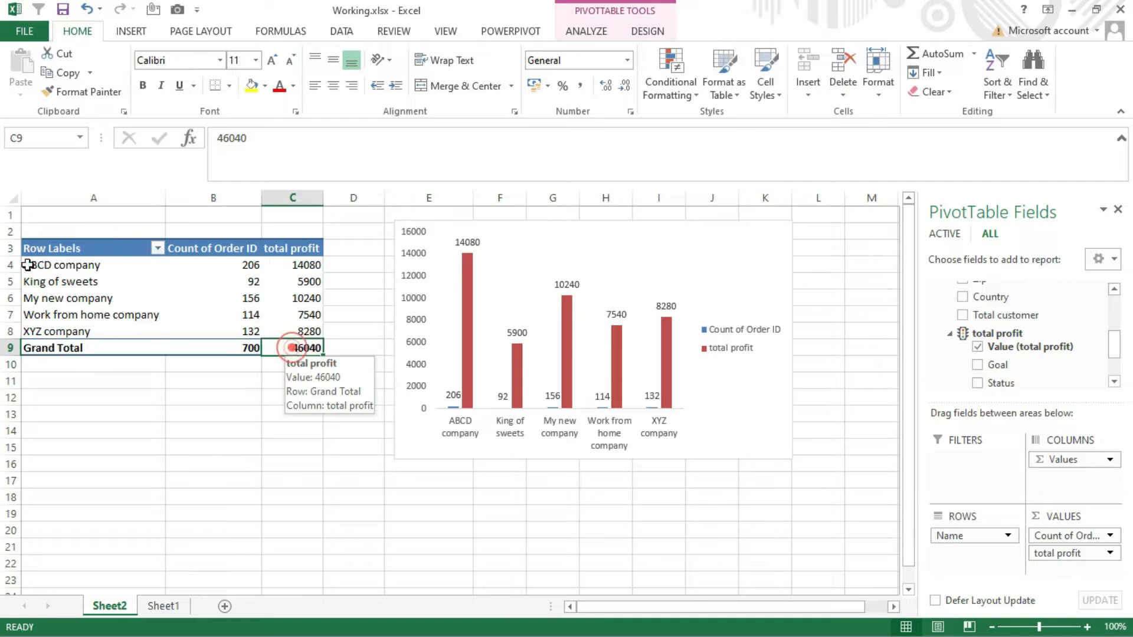
# - Copy the customer pivot table with order count and total profit, and paste the duplicate starting at cell A16
pyautogui.hotkey('ctrl', 'c')
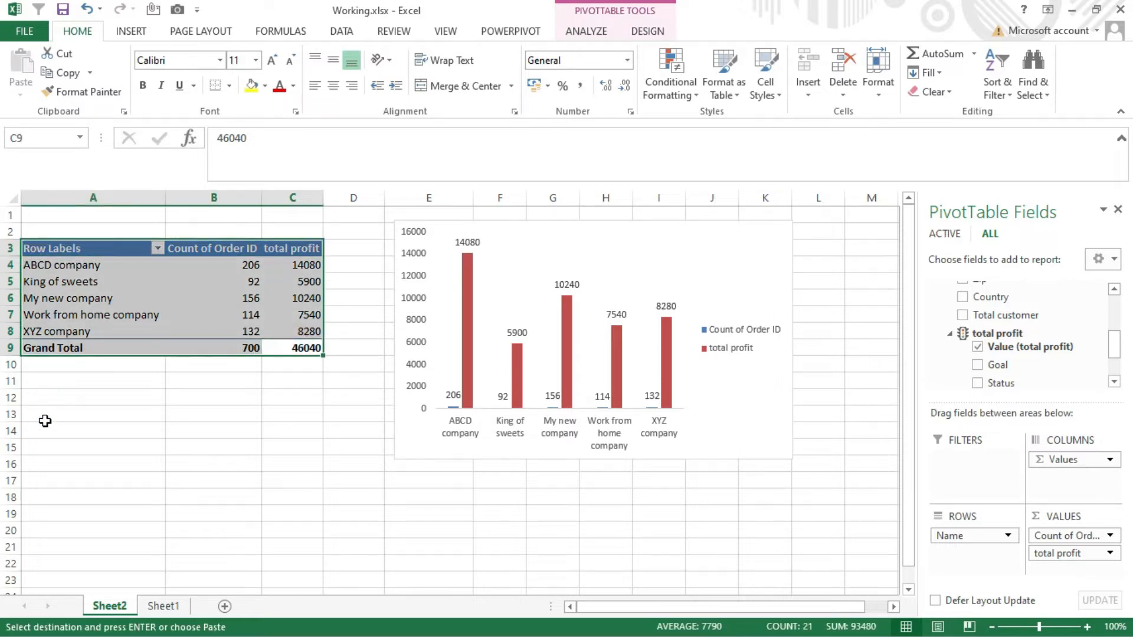
pyautogui.click(70, 462)
pyautogui.hotkey('ctrl', 'v')
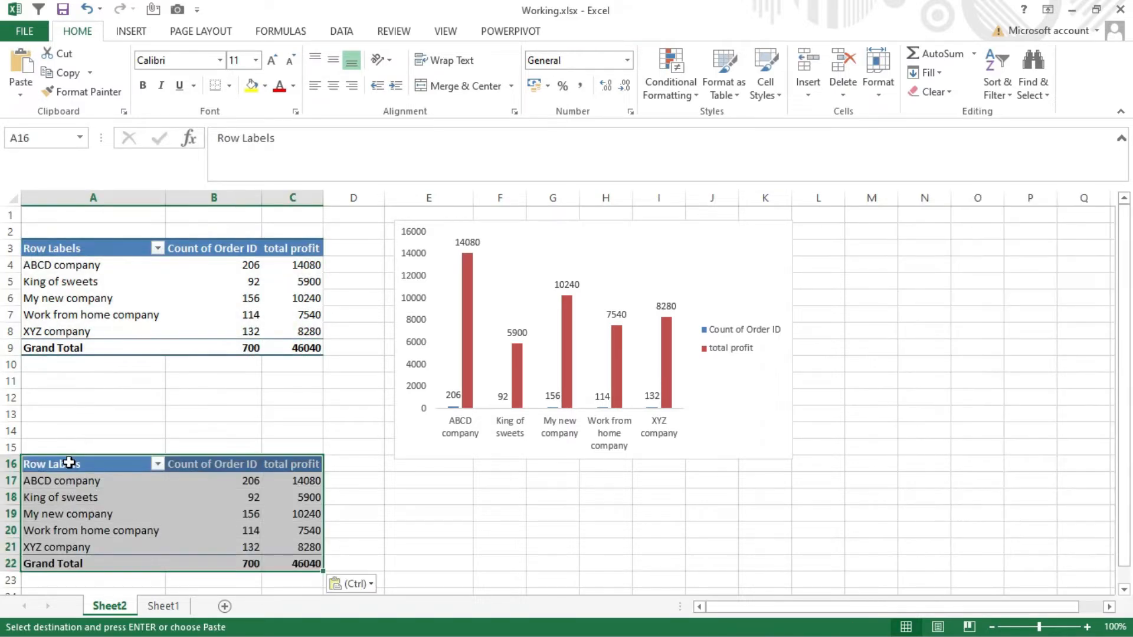
pyautogui.moveTo(182, 499)
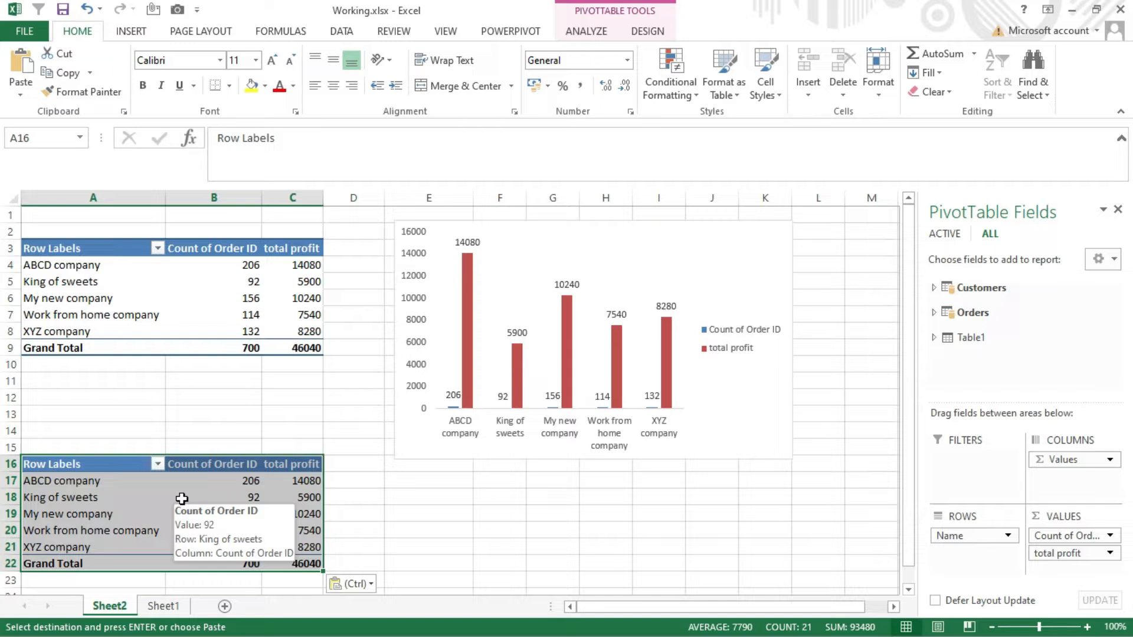
# - Remove the total profit field from the values of the duplicated pivot table
pyautogui.click(245, 497)
pyautogui.click(291, 497)
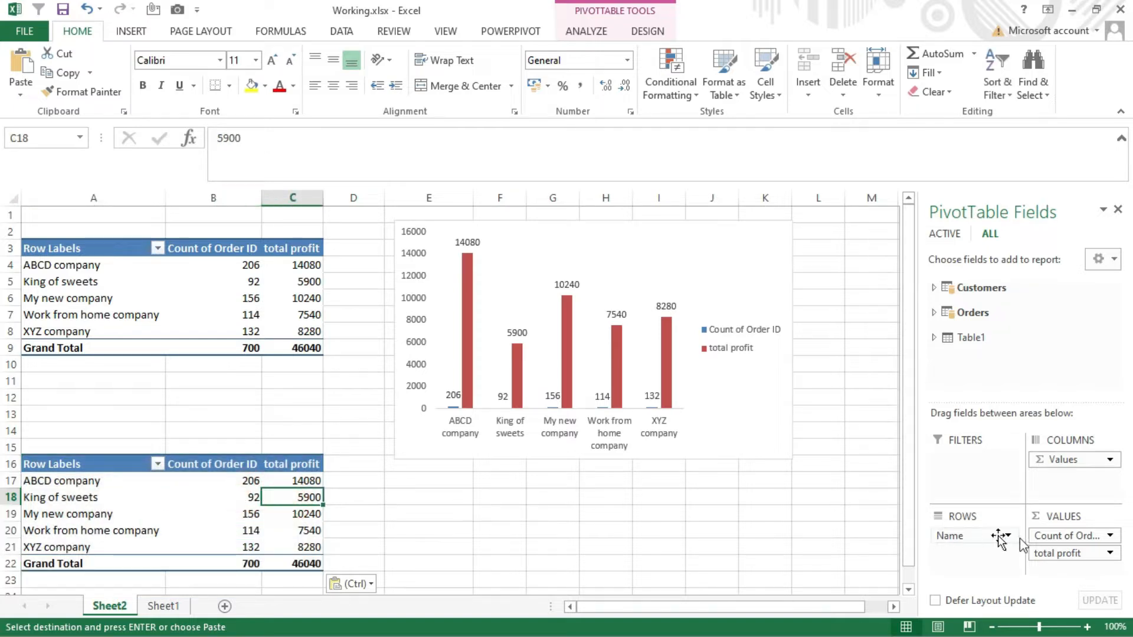
pyautogui.moveTo(1041, 553); pyautogui.dragTo(996, 358)
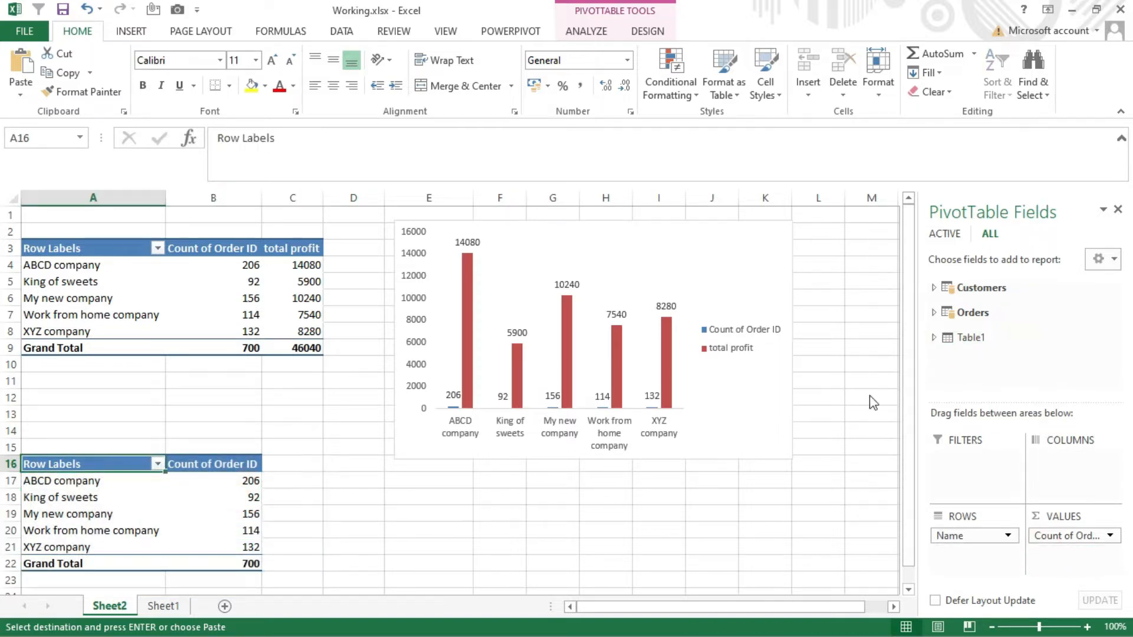
# - Insert a Line PivotChart from the order-count pivot table at A16
pyautogui.moveTo(248, 563); pyautogui.dragTo(118, 464)
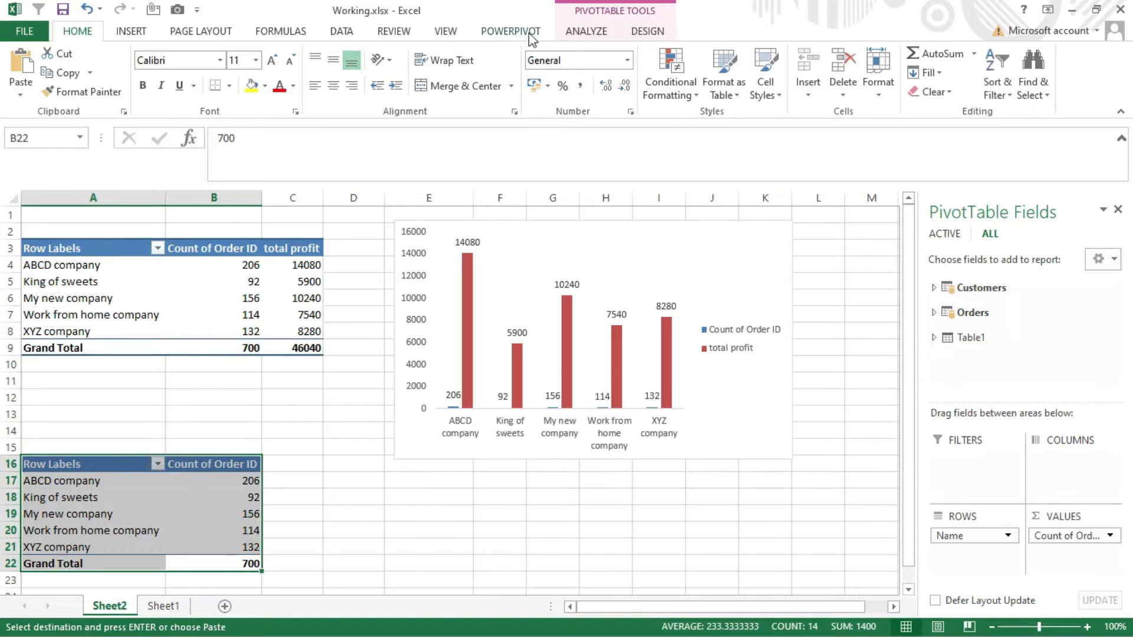
pyautogui.click(609, 31)
pyautogui.click(869, 68)
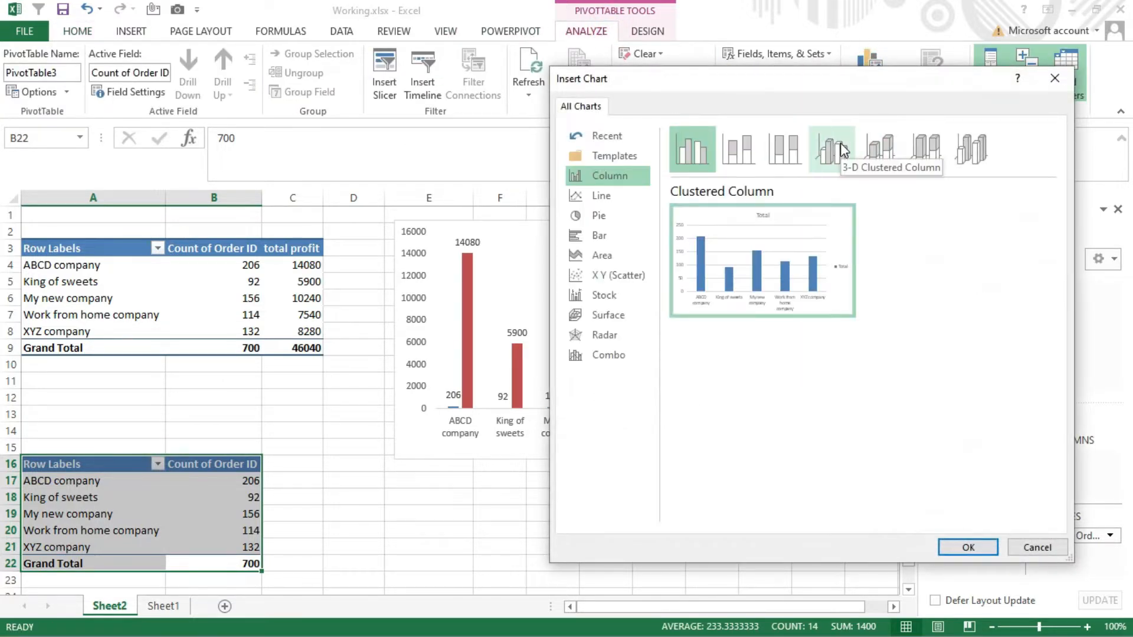
pyautogui.click(623, 199)
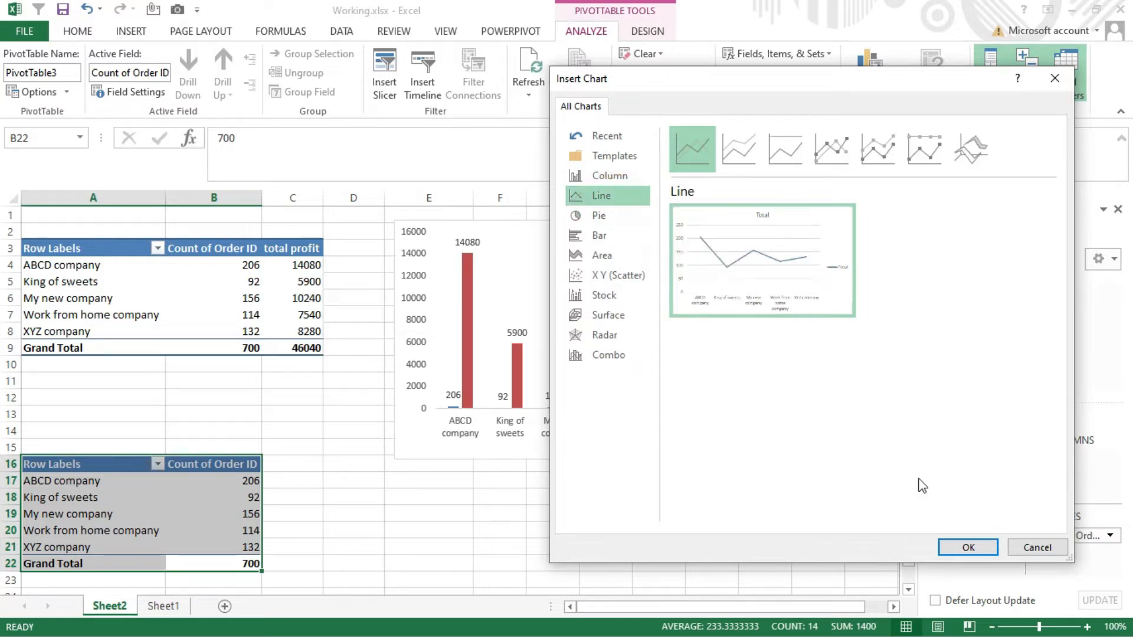
pyautogui.click(967, 547)
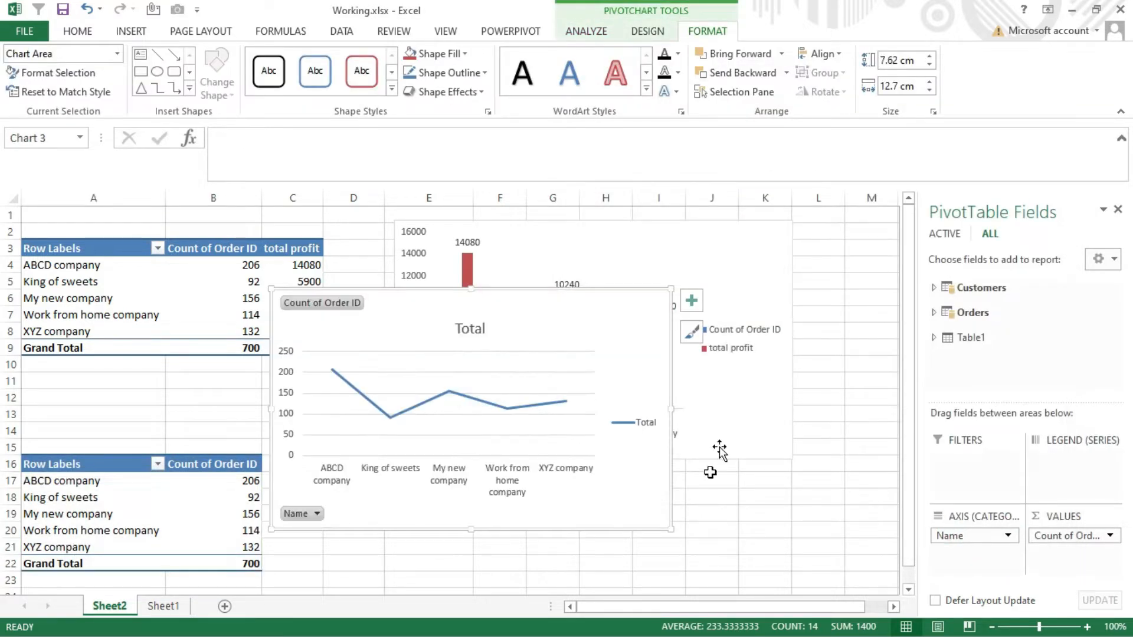
# - Hide the field list, zoom the sheet to 90%, and place the line chart directly beside the column chart
pyautogui.moveTo(658, 482); pyautogui.dragTo(788, 629)
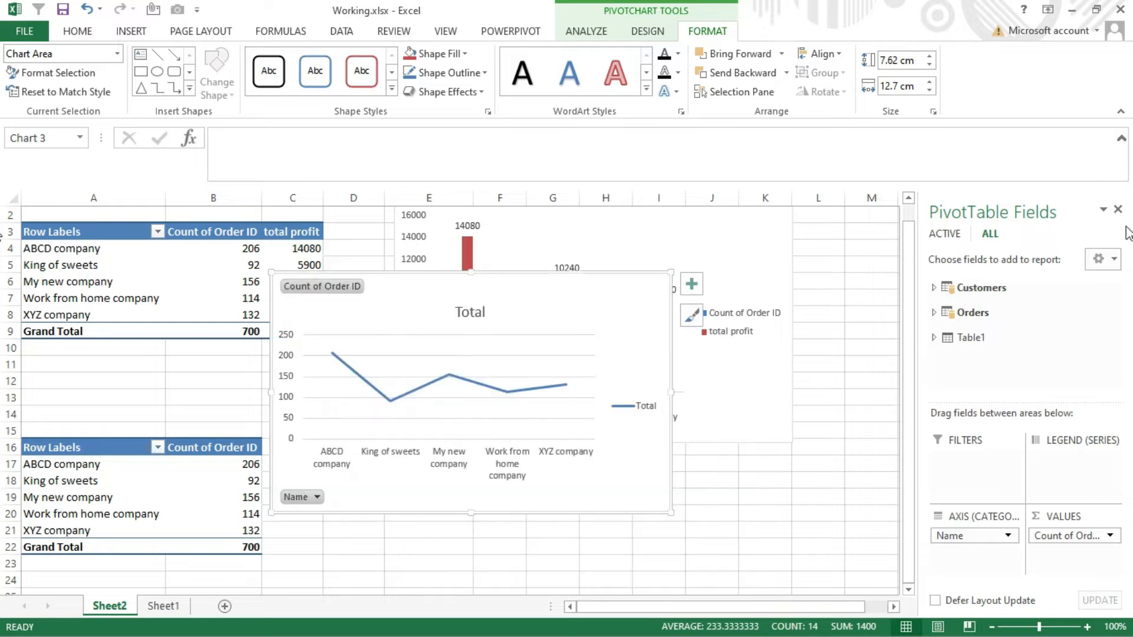
pyautogui.click(1117, 211)
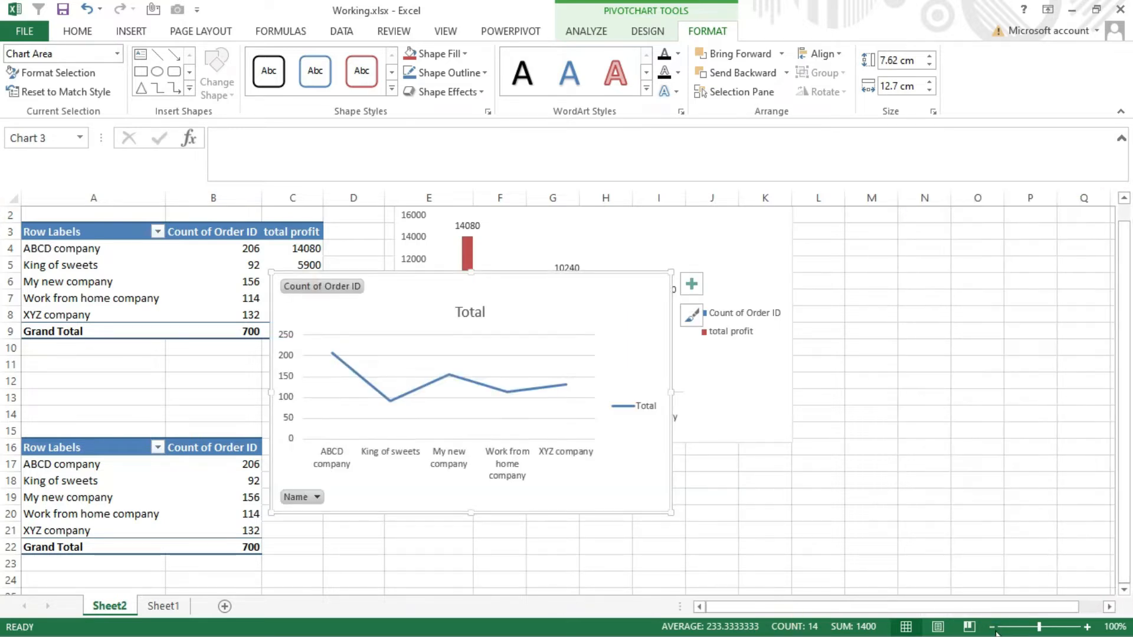
pyautogui.click(992, 626)
pyautogui.moveTo(582, 460); pyautogui.dragTo(1056, 397)
# - Delete the horizontal gridlines and the vertical axis from the line chart
pyautogui.click(993, 282)
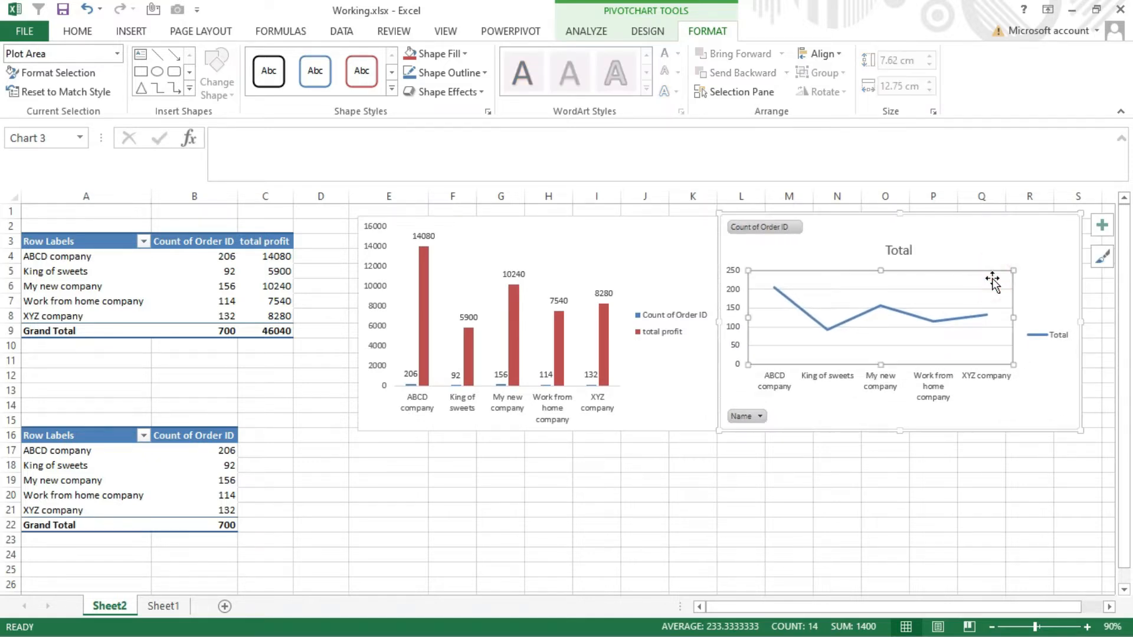
pyautogui.click(969, 288)
pyautogui.click(891, 306)
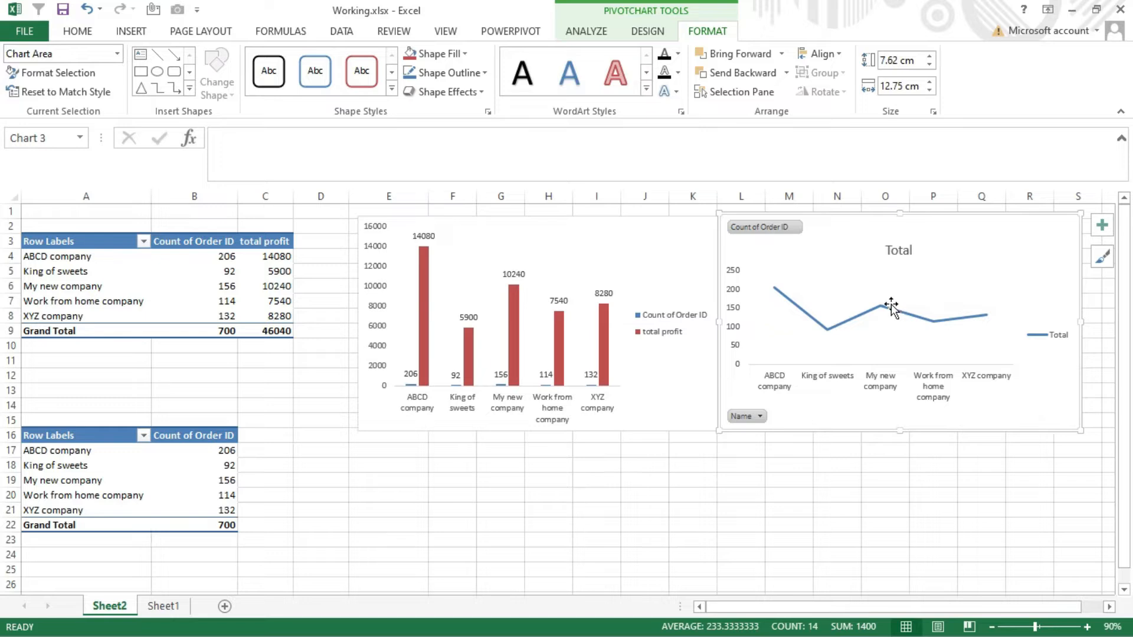
pyautogui.click(738, 289)
pyautogui.press('Delete')
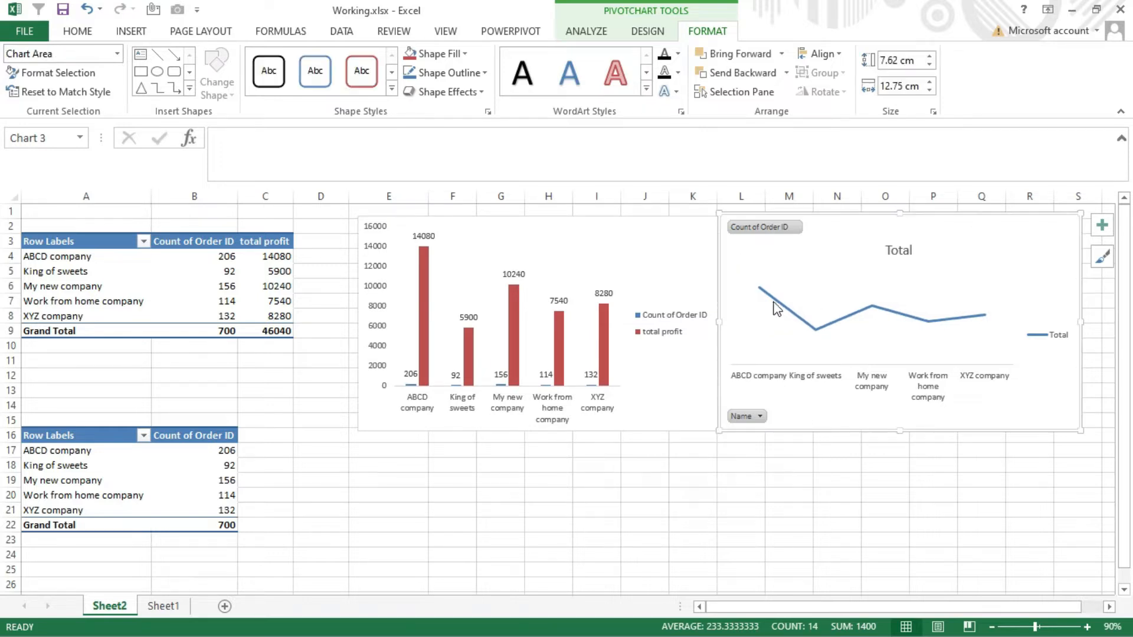
# - Add data labels to the line chart's Total series
pyautogui.click(775, 301)
pyautogui.rightClick(775, 304)
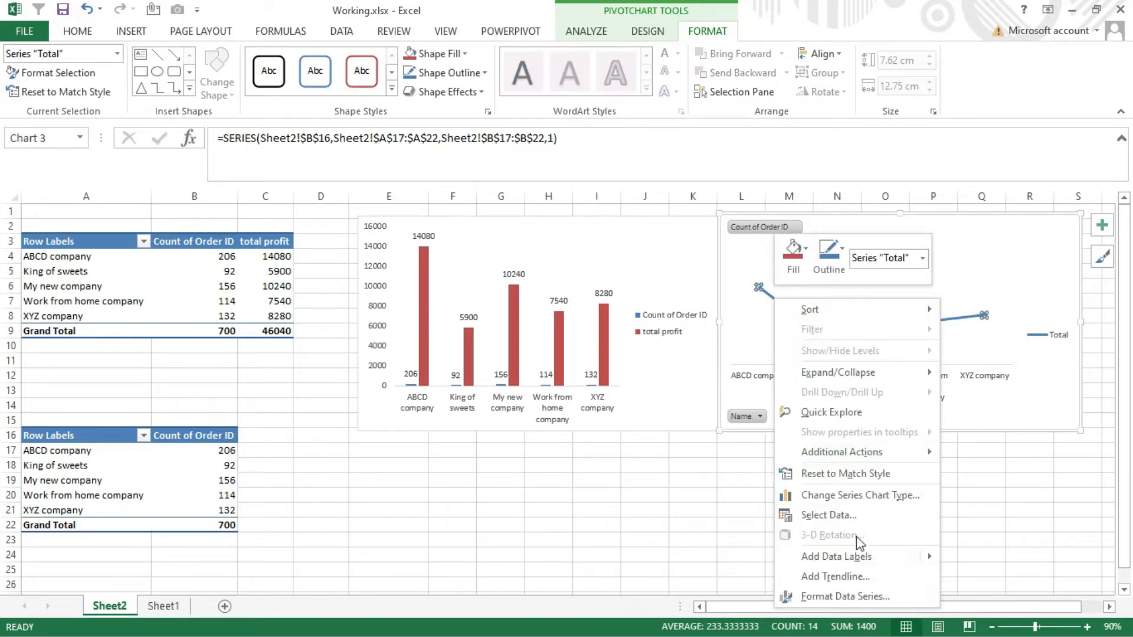
pyautogui.click(852, 556)
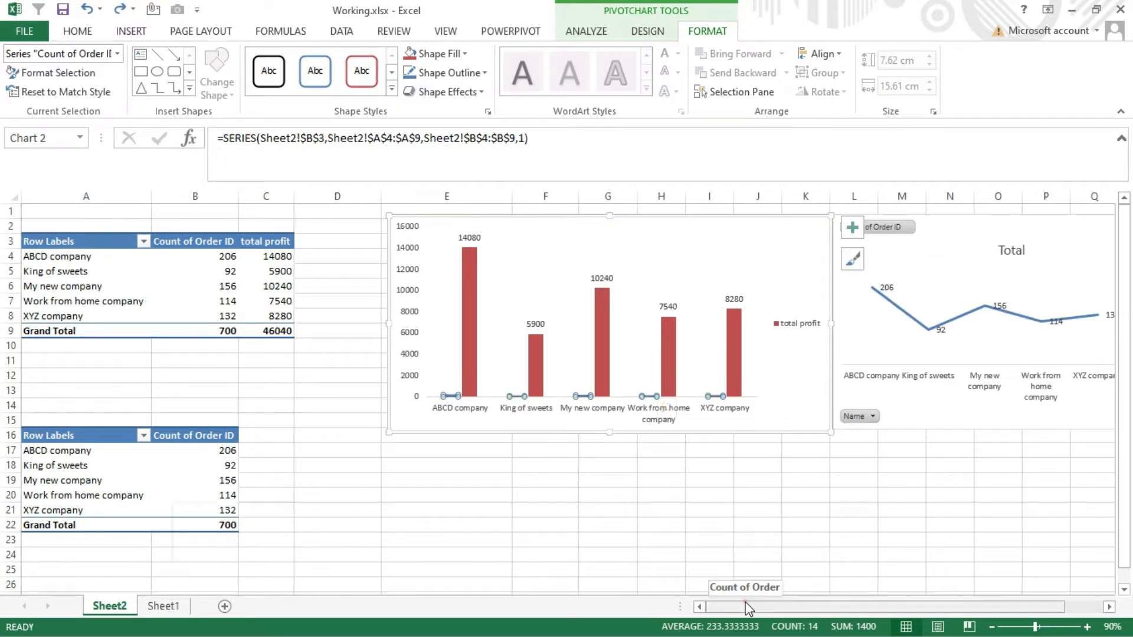
# - Show the field list for the order-count pivot table and look through the fields of Table1 and Orders
pyautogui.moveTo(758, 605); pyautogui.dragTo(817, 607)
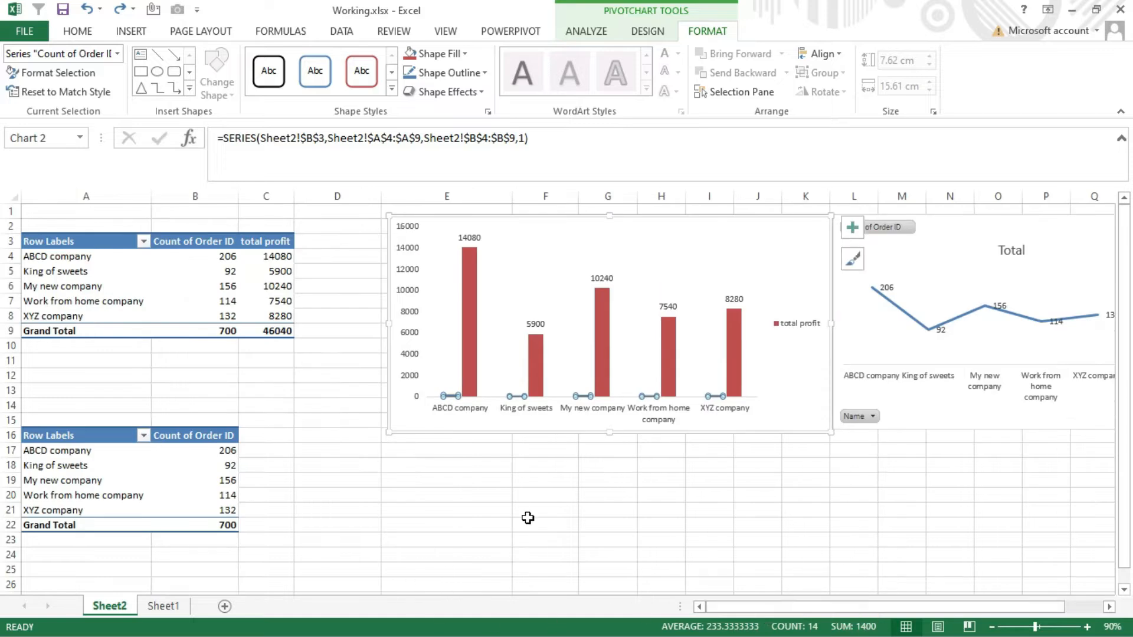
pyautogui.click(231, 464)
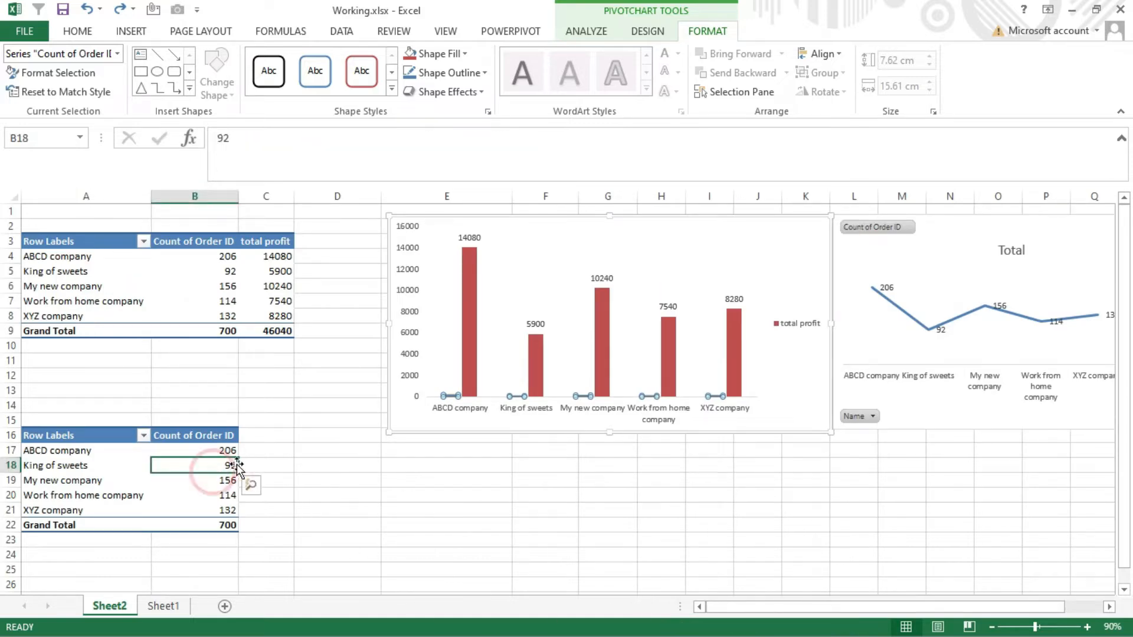
pyautogui.click(628, 32)
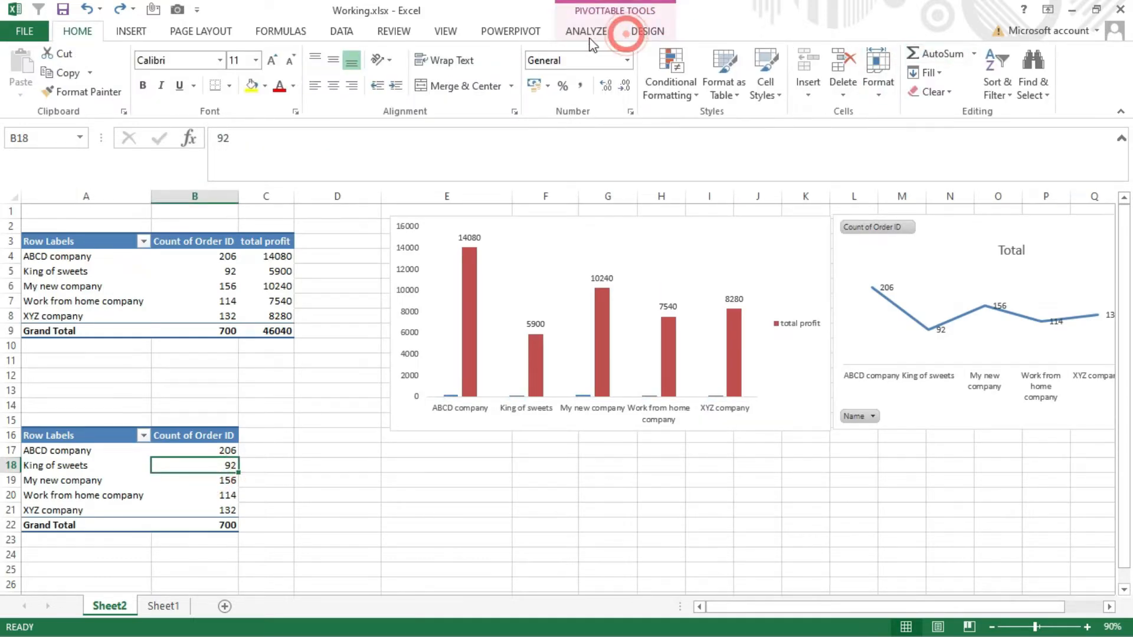
pyautogui.click(570, 33)
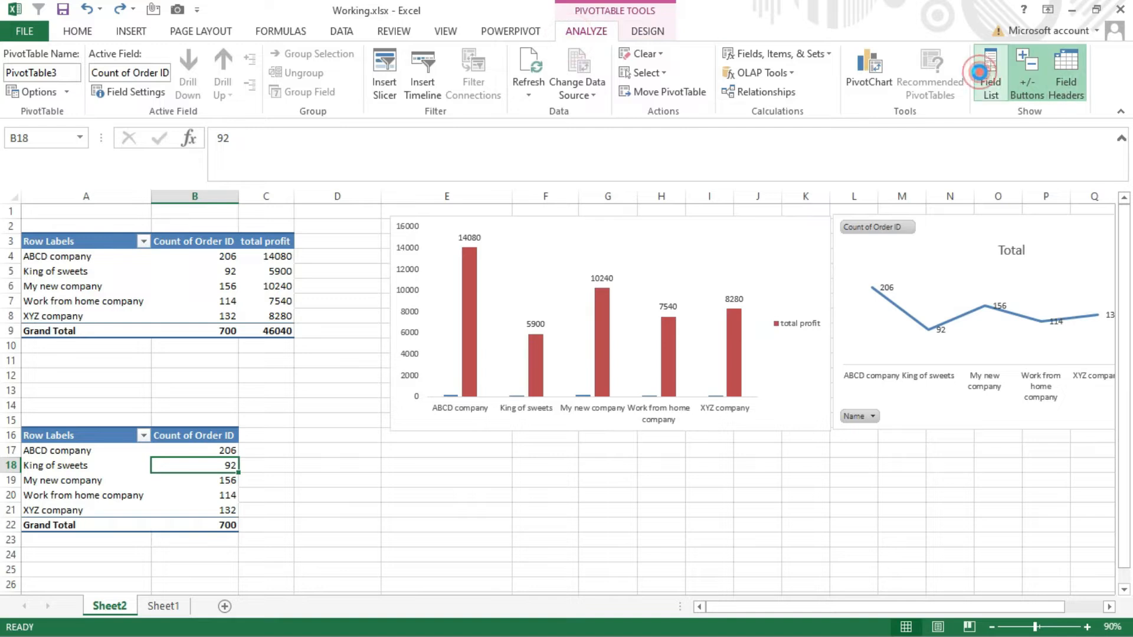
pyautogui.click(991, 77)
pyautogui.click(930, 336)
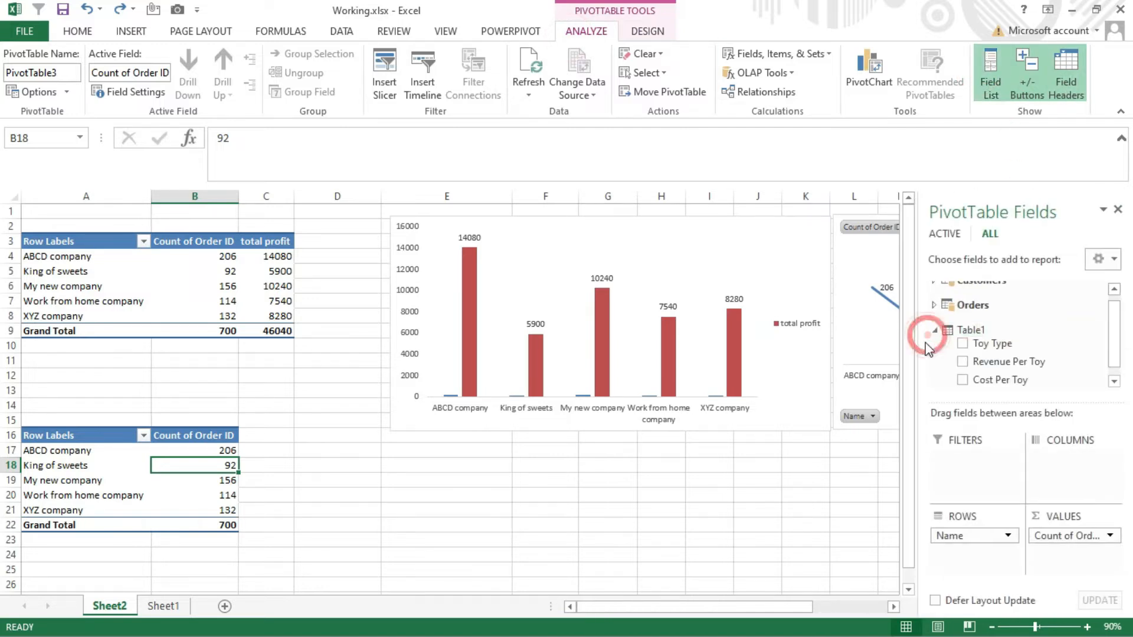
pyautogui.click(935, 330)
pyautogui.click(934, 312)
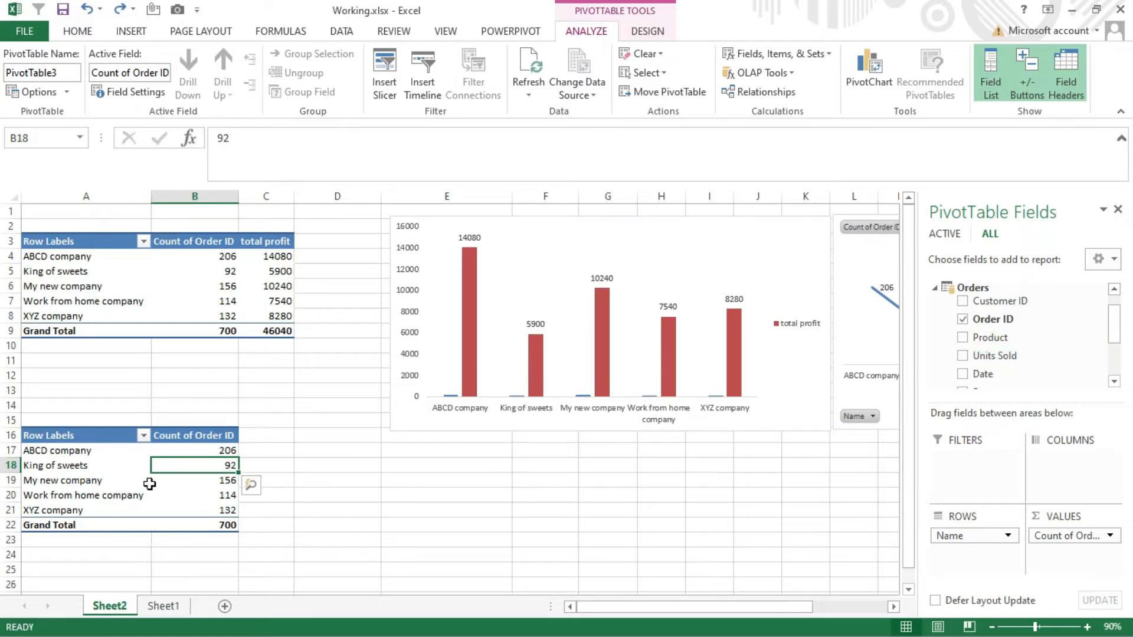
# - Copy the order-count pivot table A16:B22 and paste the duplicate starting at cell A24
pyautogui.moveTo(223, 522); pyautogui.dragTo(112, 436)
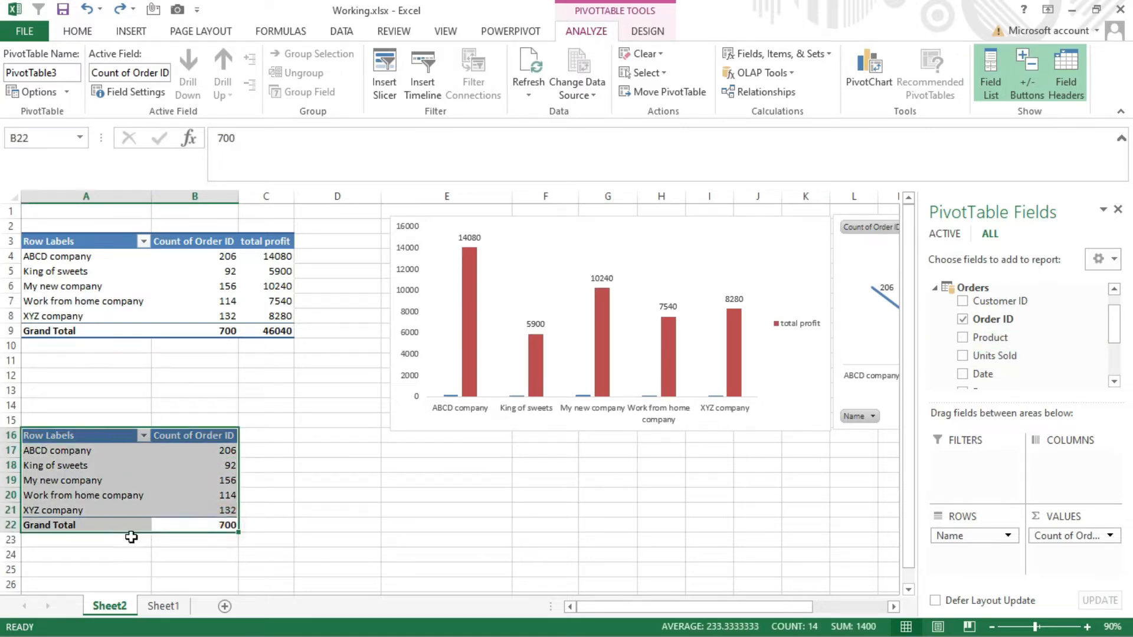
pyautogui.hotkey('ctrl', 'c')
pyautogui.click(85, 560)
pyautogui.hotkey('ctrl', 'v')
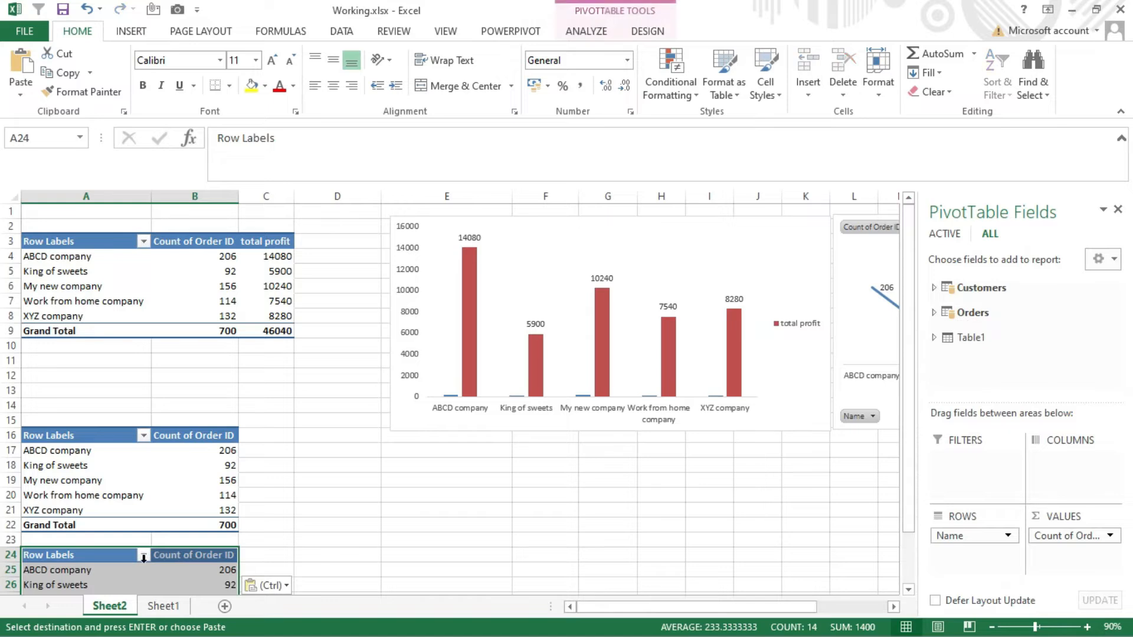
# - Replace the Name row field with Toy Type from Table1 in the pivot table at A24
pyautogui.scroll(-6, 148, 516)
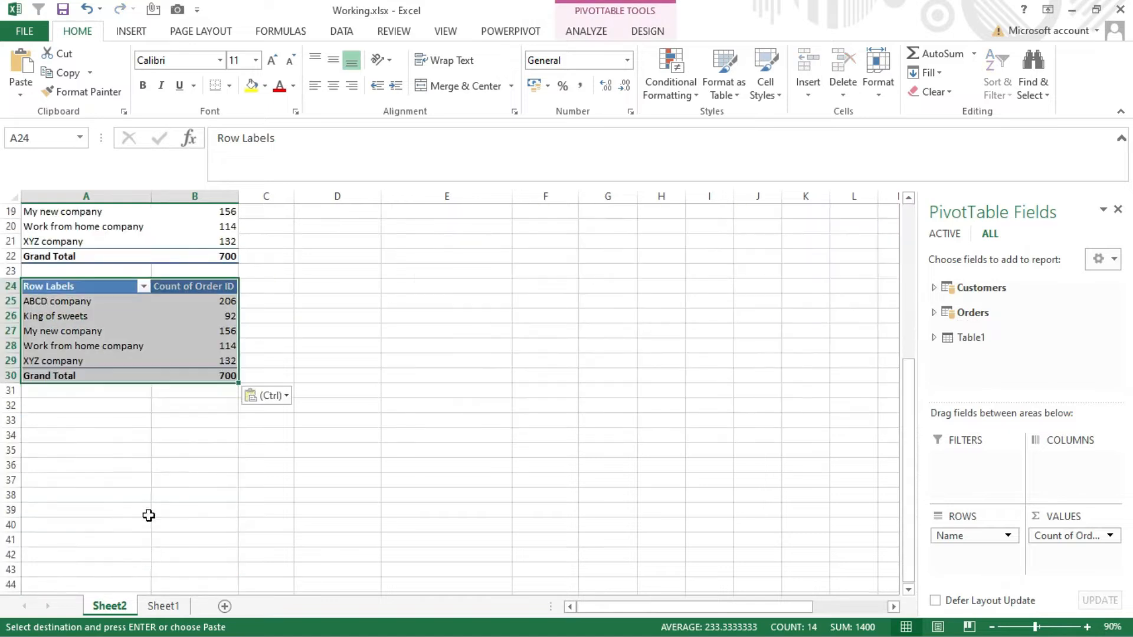
pyautogui.click(93, 323)
pyautogui.moveTo(987, 540); pyautogui.dragTo(916, 349)
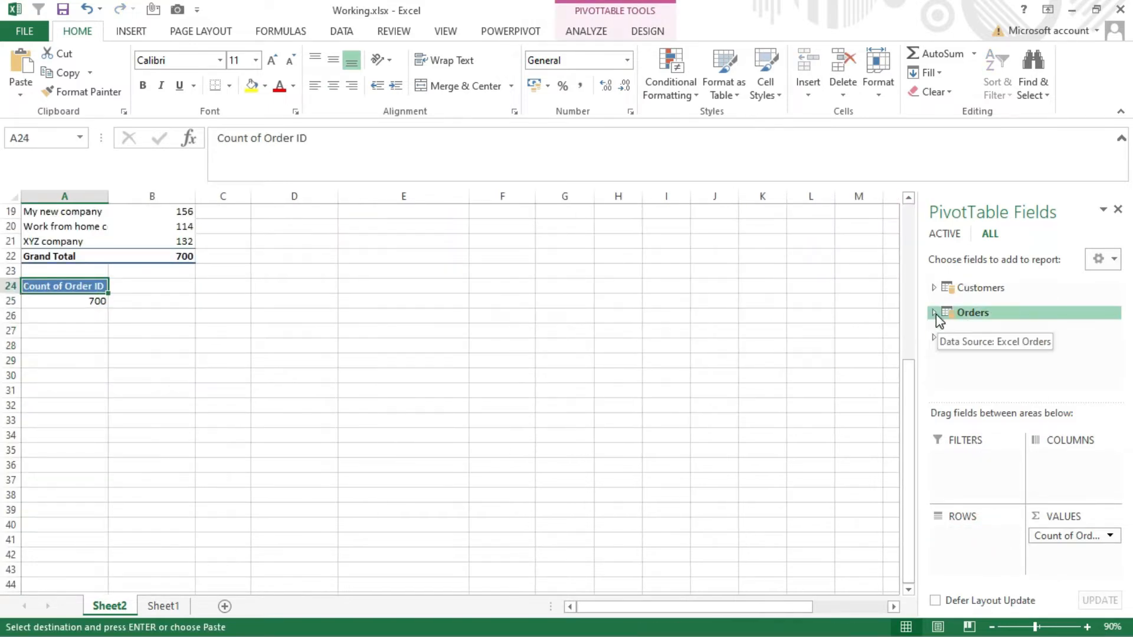
pyautogui.click(933, 338)
pyautogui.moveTo(1011, 344); pyautogui.dragTo(964, 556)
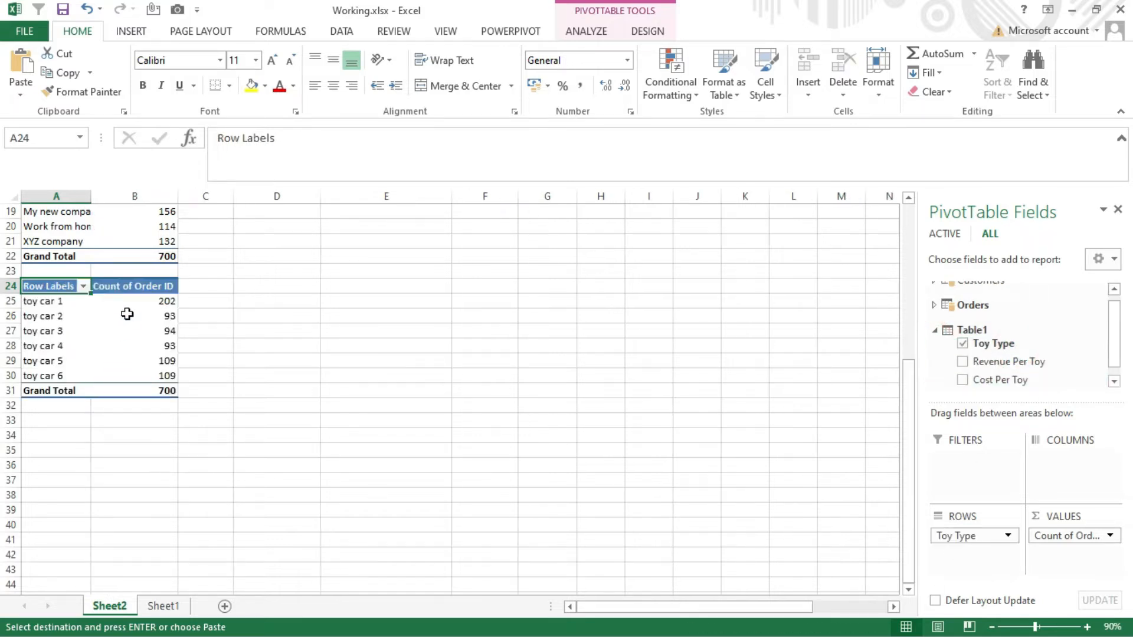
# - Insert a 2-D Pie chart from the toy-type pivot table and move it directly below the column chart
pyautogui.moveTo(169, 288); pyautogui.dragTo(46, 391)
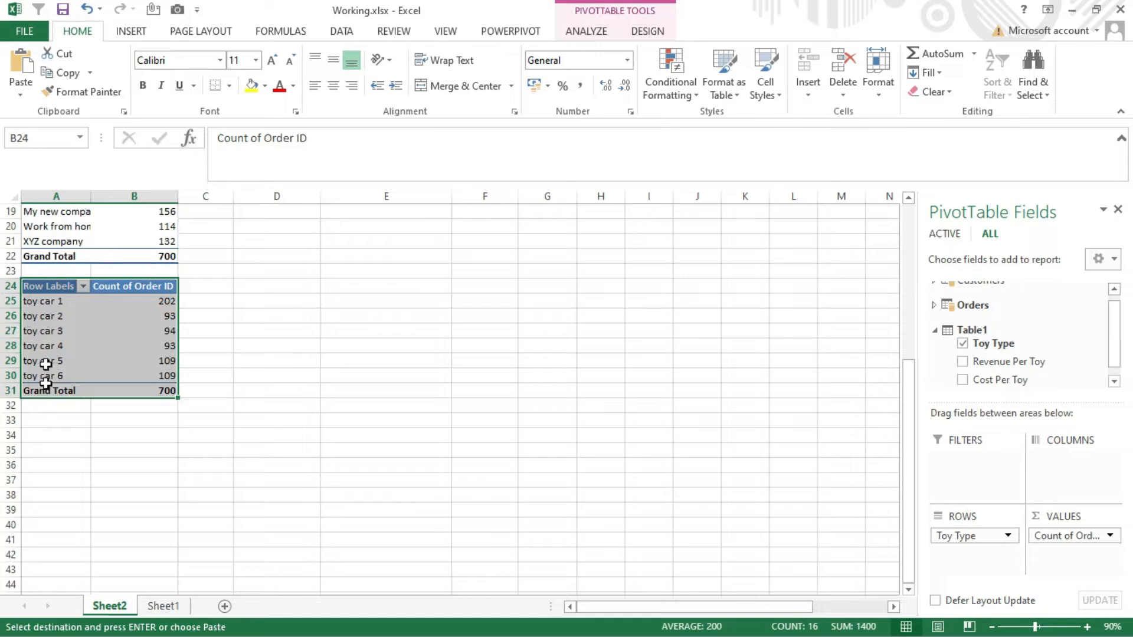
pyautogui.click(149, 28)
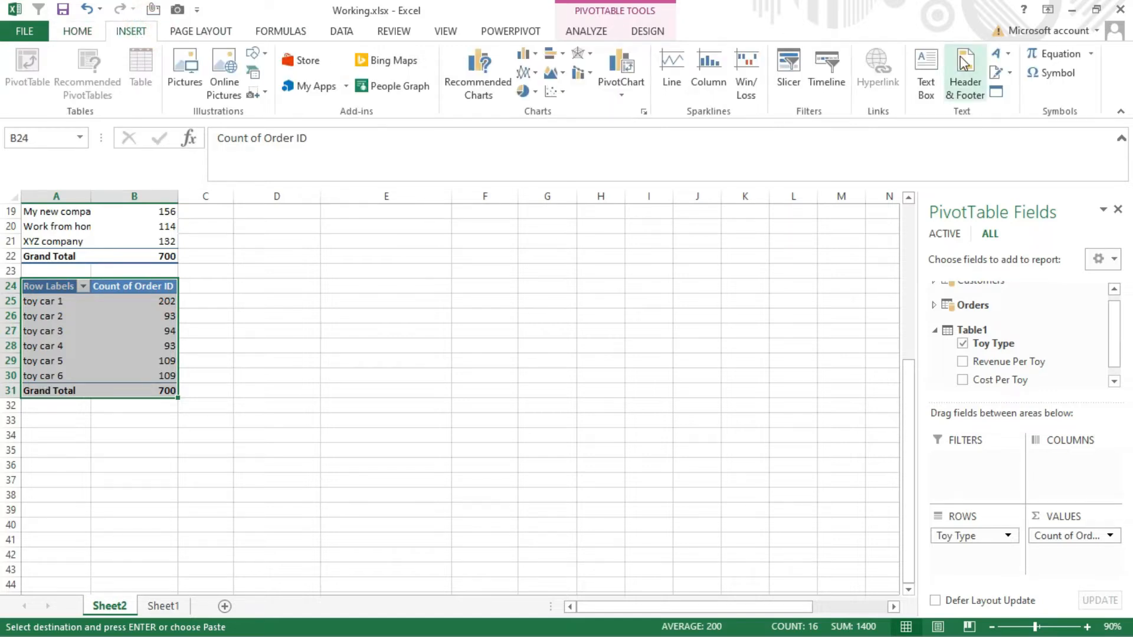
pyautogui.click(525, 91)
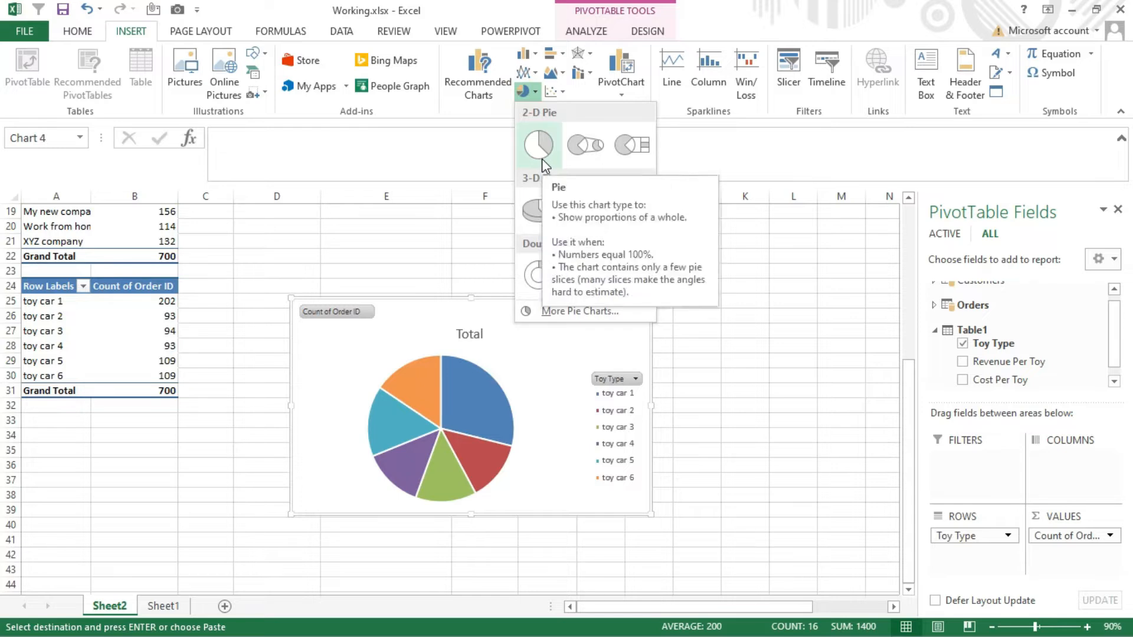
pyautogui.click(541, 158)
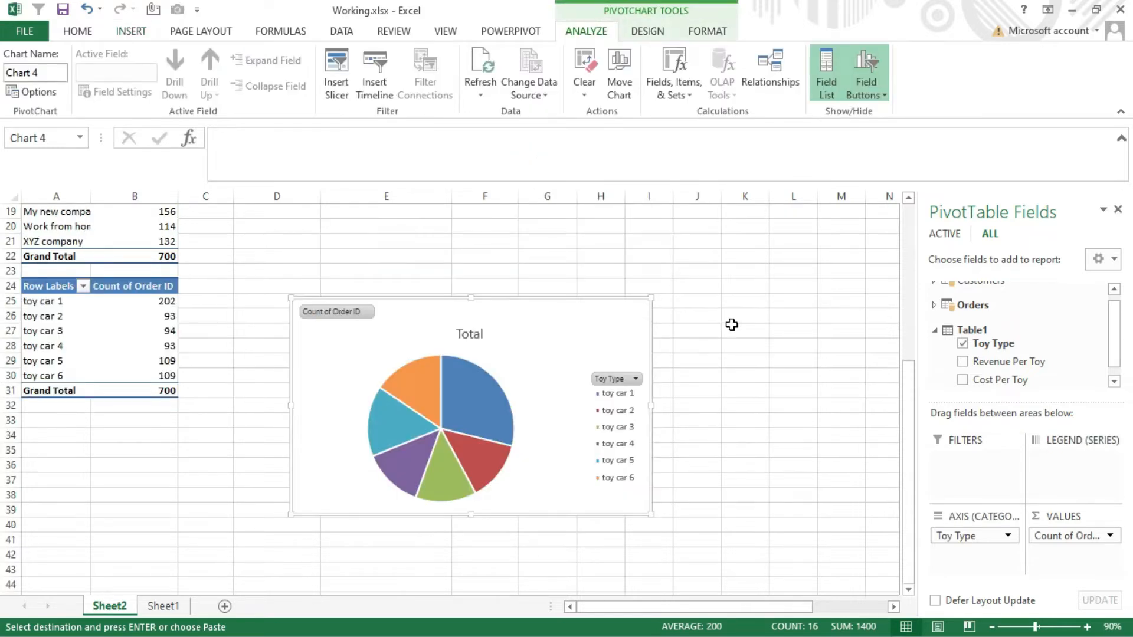
pyautogui.moveTo(912, 388); pyautogui.dragTo(910, 354)
pyautogui.moveTo(550, 578); pyautogui.dragTo(584, 445)
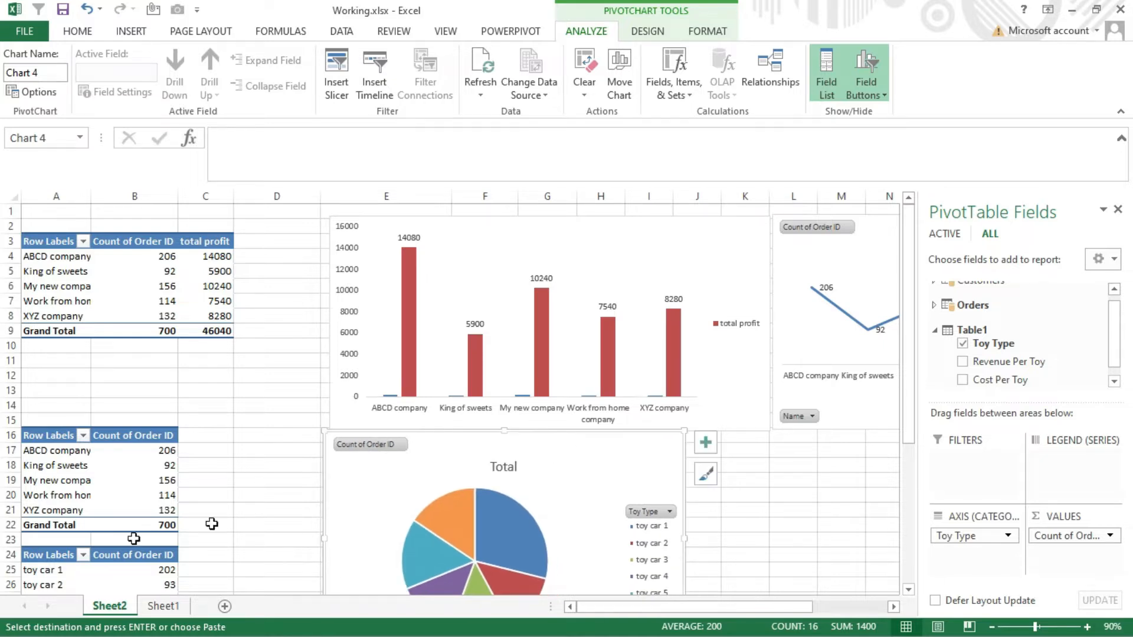
# - Show the Count of Order ID values in the toy-type pivot table as % of Column Total, with no decimal places
pyautogui.click(118, 566)
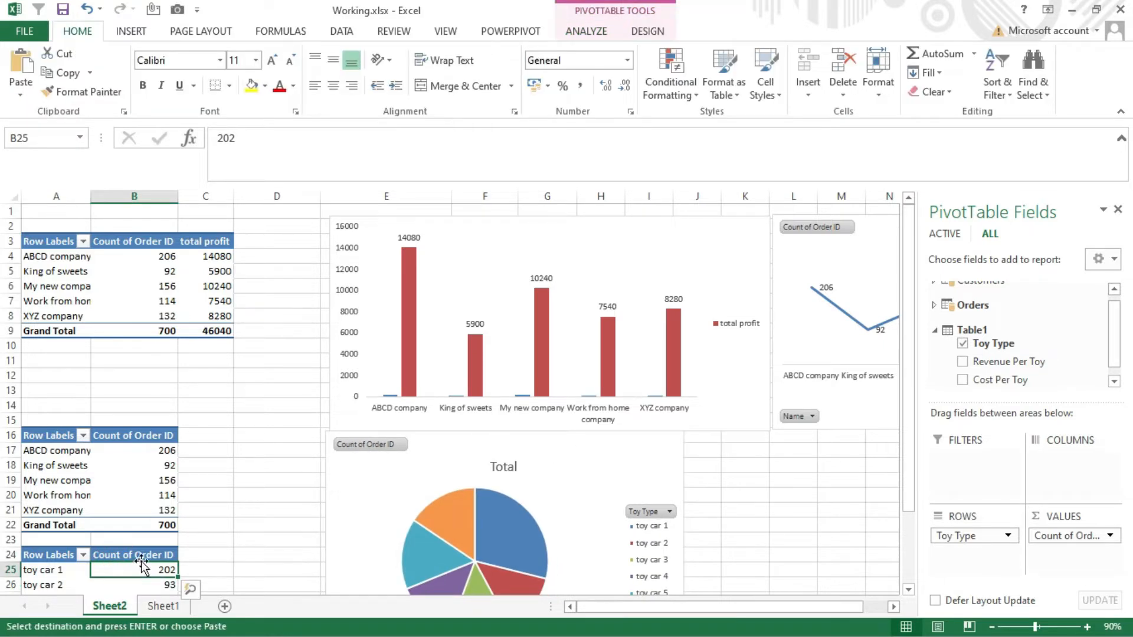
pyautogui.rightClick(141, 569)
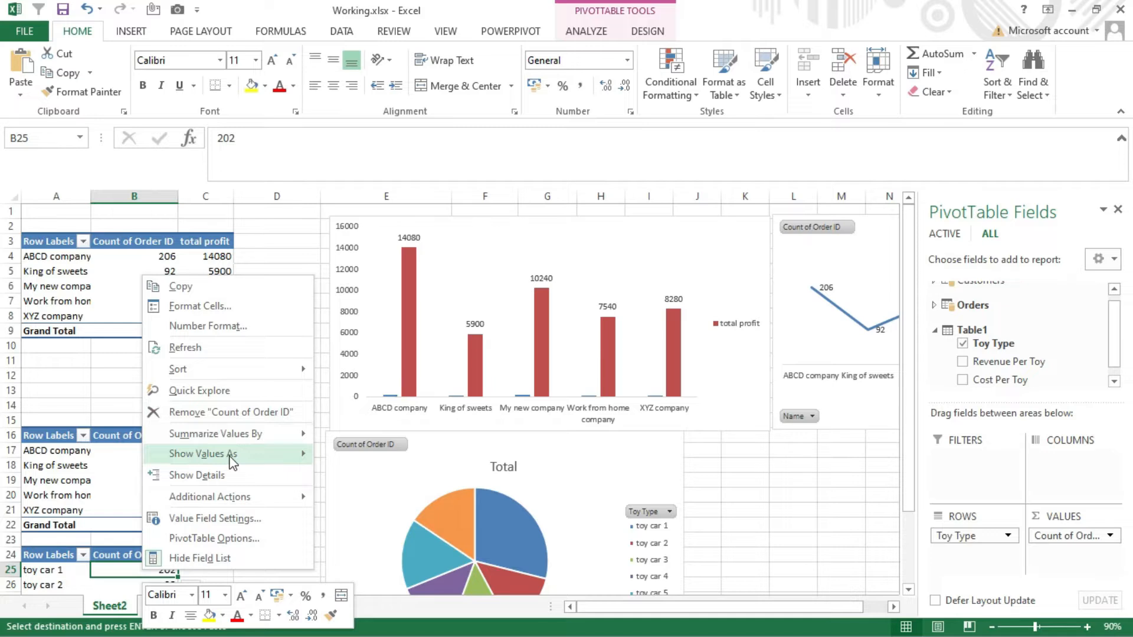
pyautogui.moveTo(230, 458)
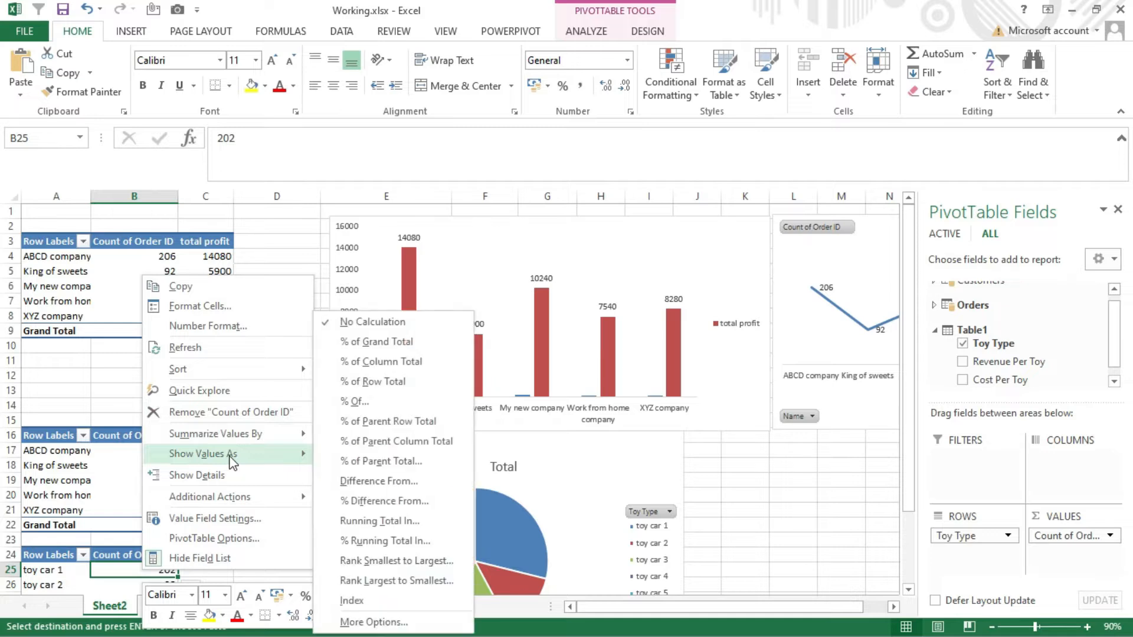
pyautogui.click(394, 362)
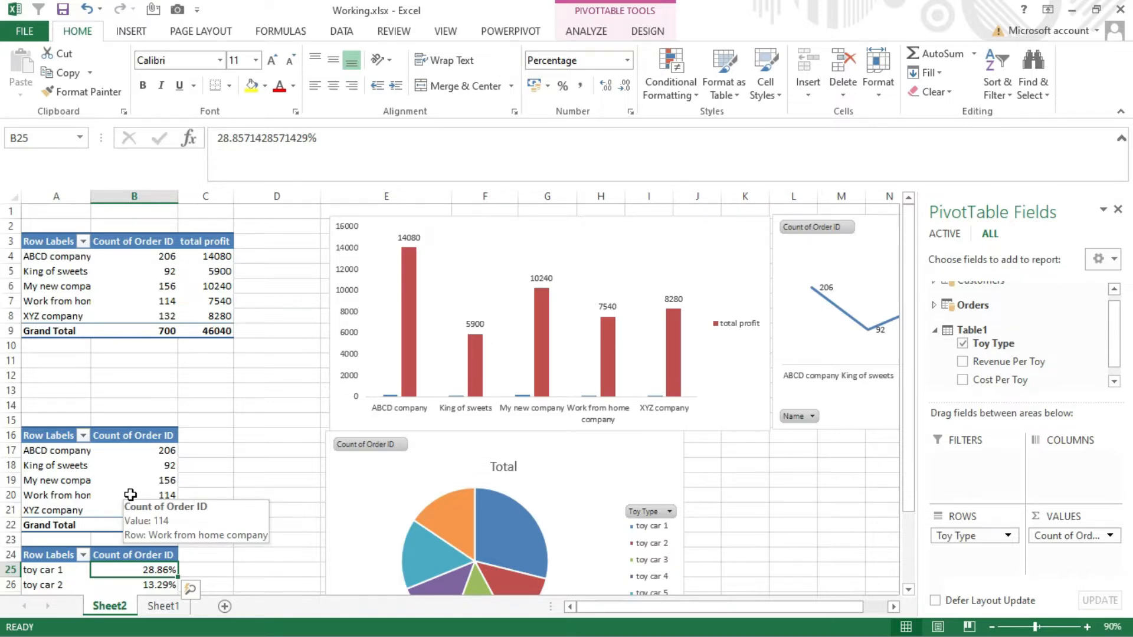
pyautogui.hotkey('ctrl', 'shift', 'Down')
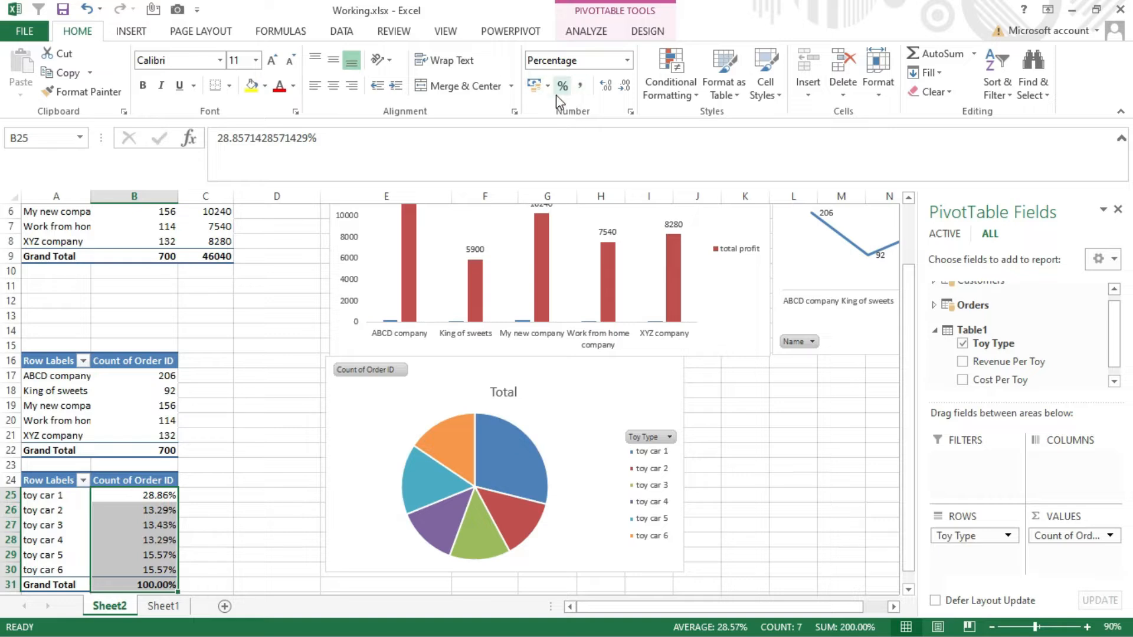
pyautogui.click(625, 86)
pyautogui.click(625, 86)
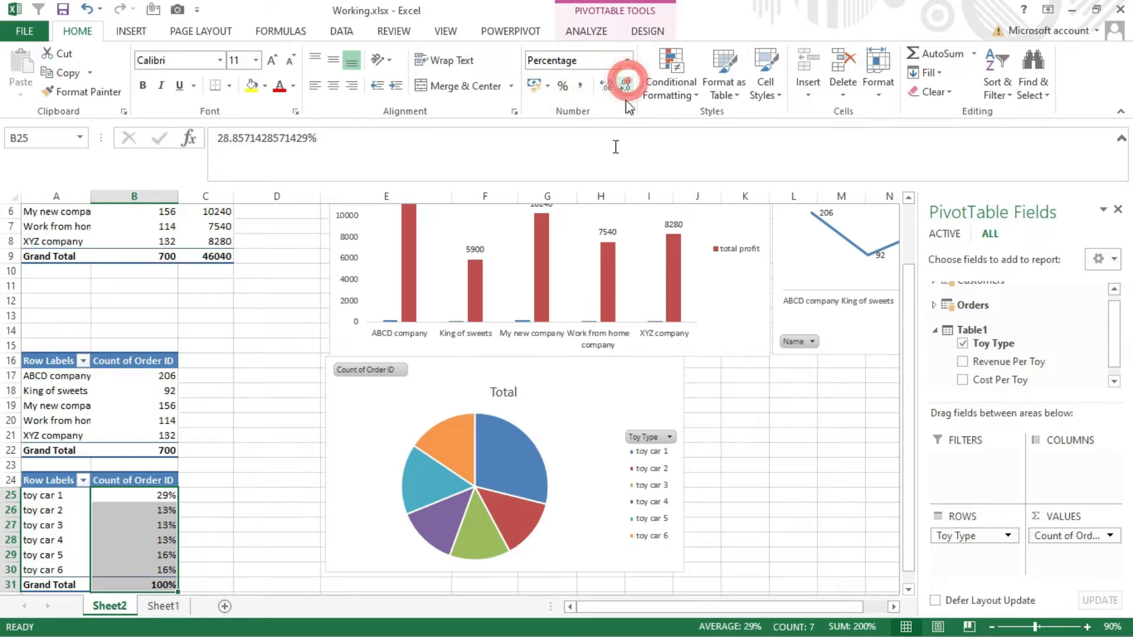
# - Add data labels to the toy-type pie chart and pull its slices apart into an exploded pie
pyautogui.click(567, 440)
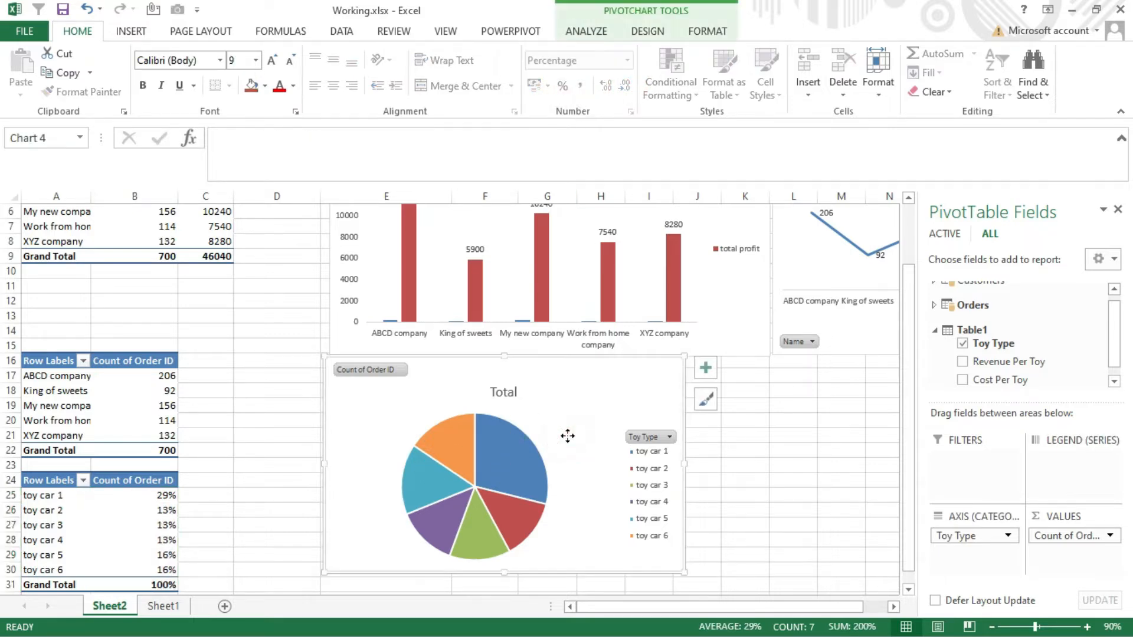
pyautogui.rightClick(568, 437)
pyautogui.click(614, 523)
pyautogui.click(703, 372)
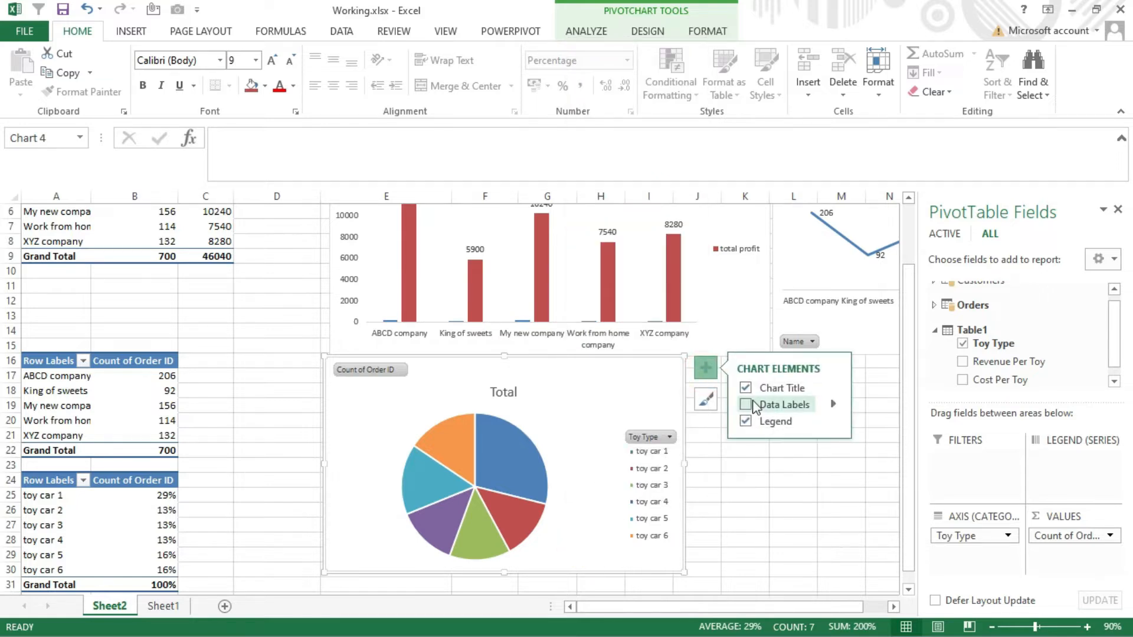
pyautogui.click(745, 404)
pyautogui.moveTo(515, 489); pyautogui.dragTo(531, 481)
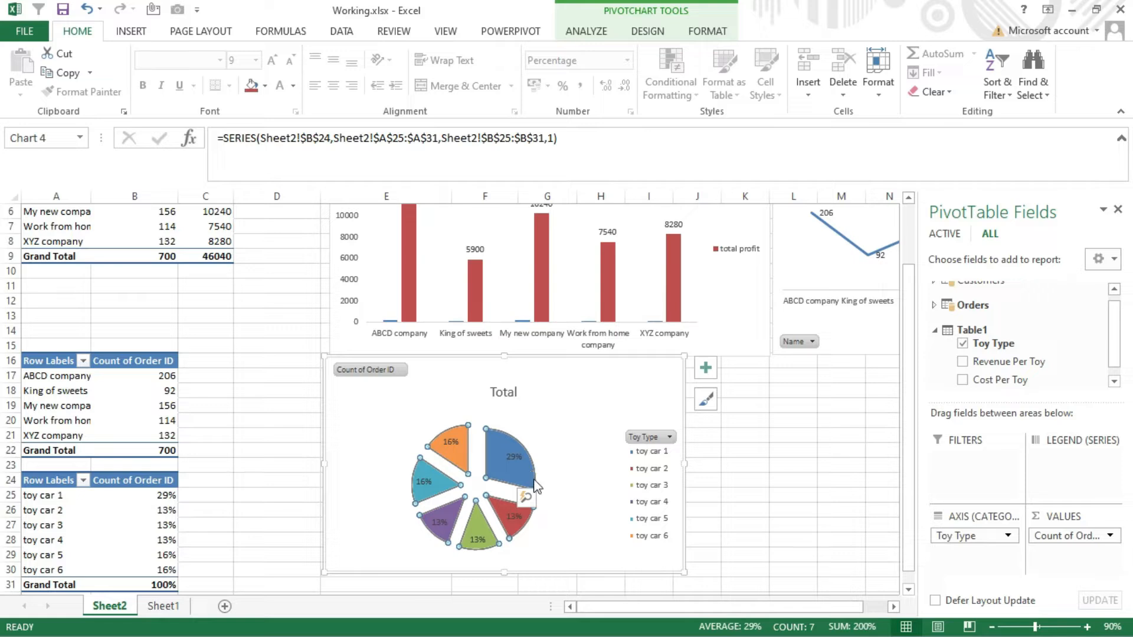
# - Hide the field buttons on the toy-type pie chart
pyautogui.click(371, 371)
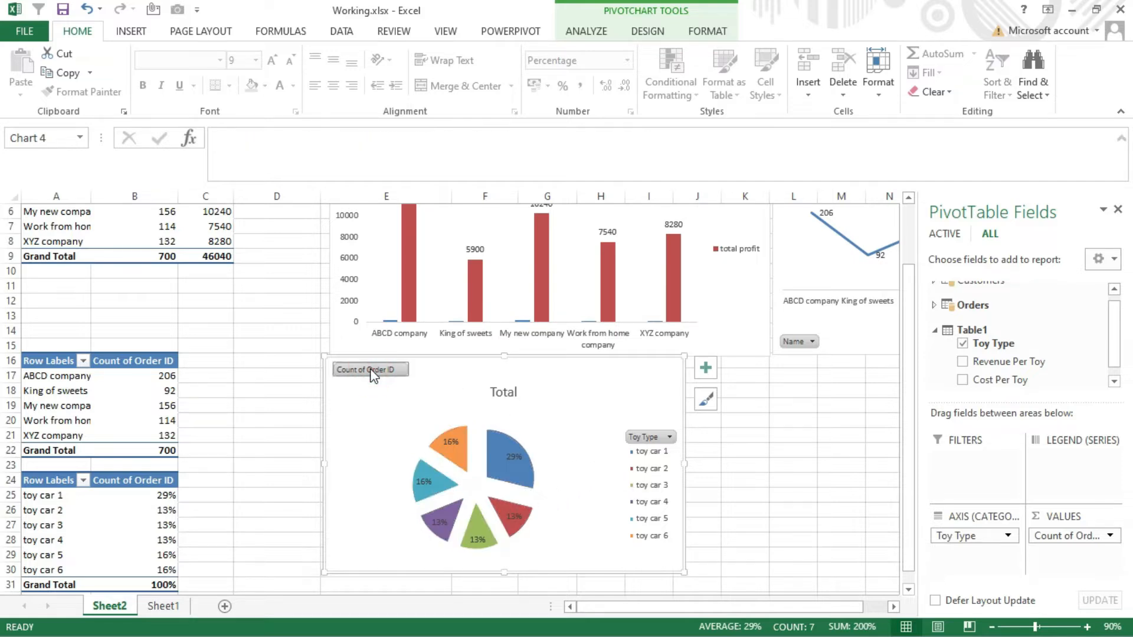
pyautogui.click(648, 32)
pyautogui.click(590, 32)
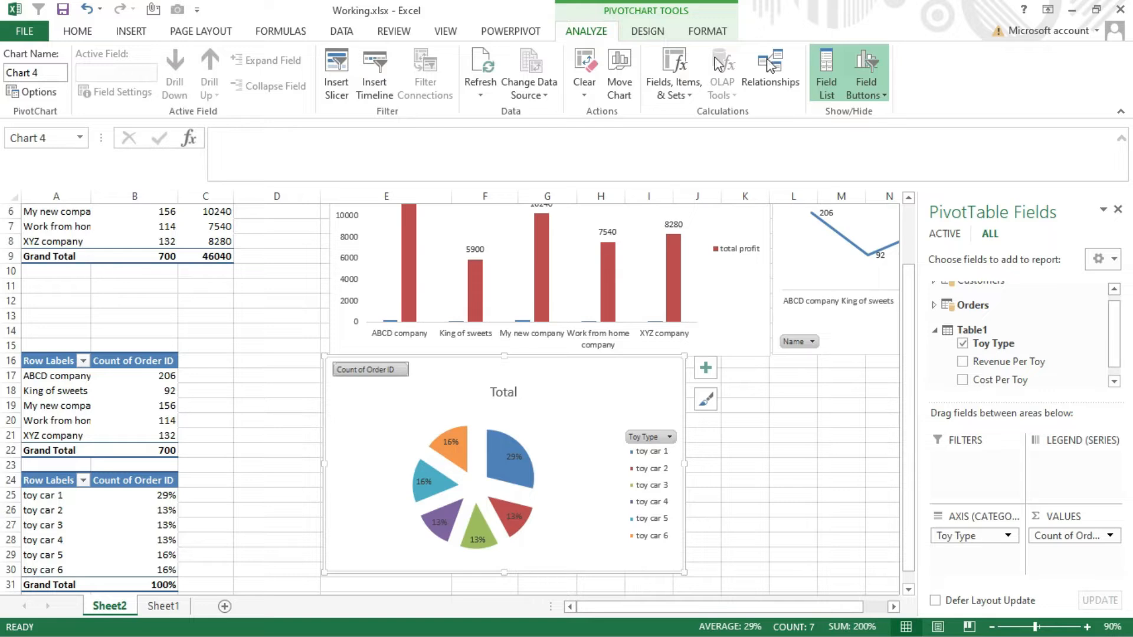
pyautogui.click(862, 66)
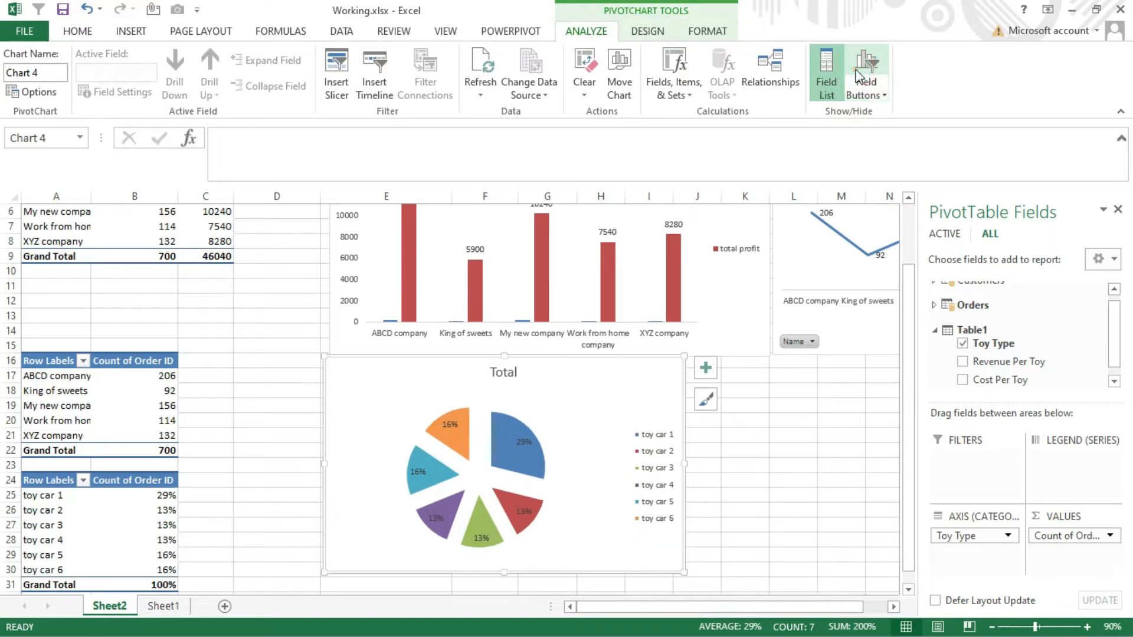
pyautogui.click(646, 459)
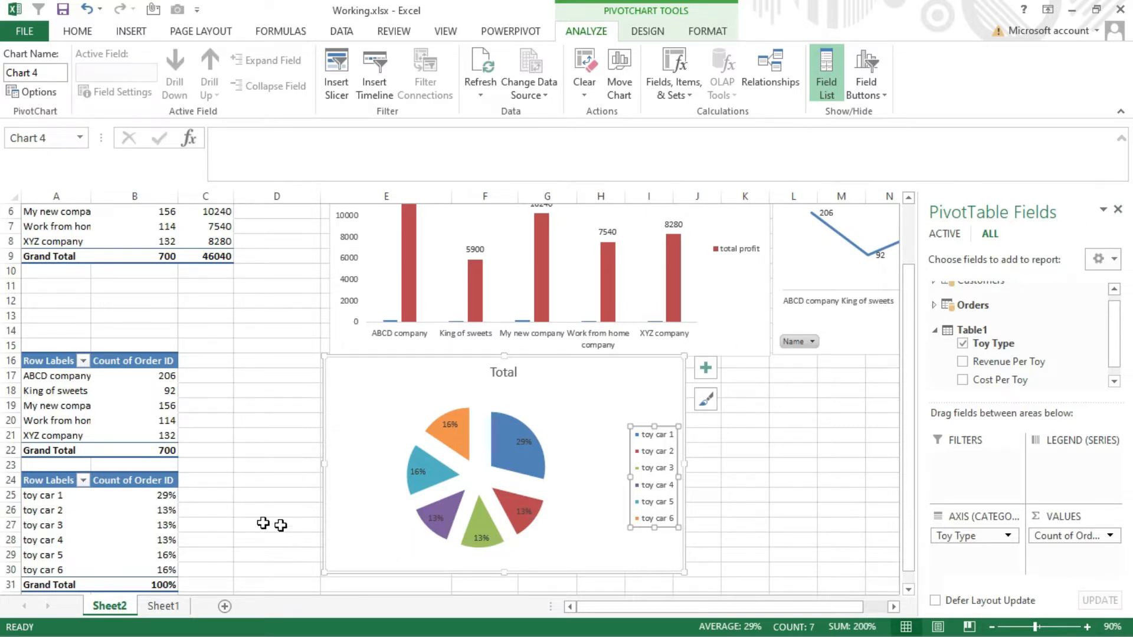
# - Copy the toy-type pivot table A24:B31 and paste the duplicate starting at cell A37
pyautogui.moveTo(147, 581); pyautogui.dragTo(70, 478)
pyautogui.hotkey('ctrl', 'c')
pyautogui.scroll(-3, 101, 490)
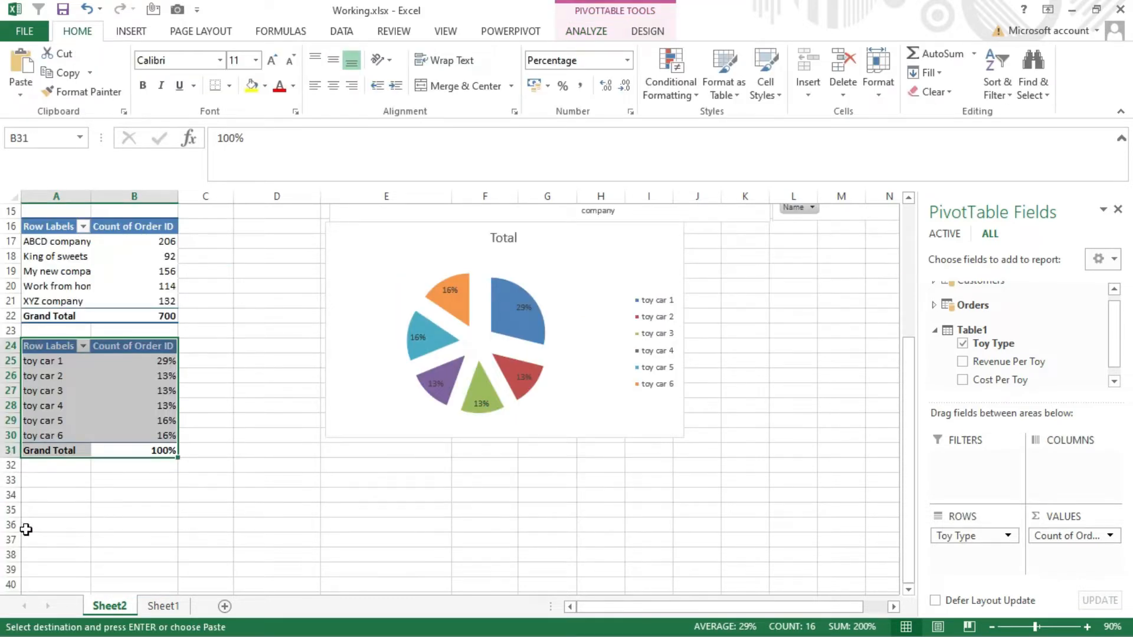
pyautogui.click(51, 538)
pyautogui.hotkey('ctrl', 'v')
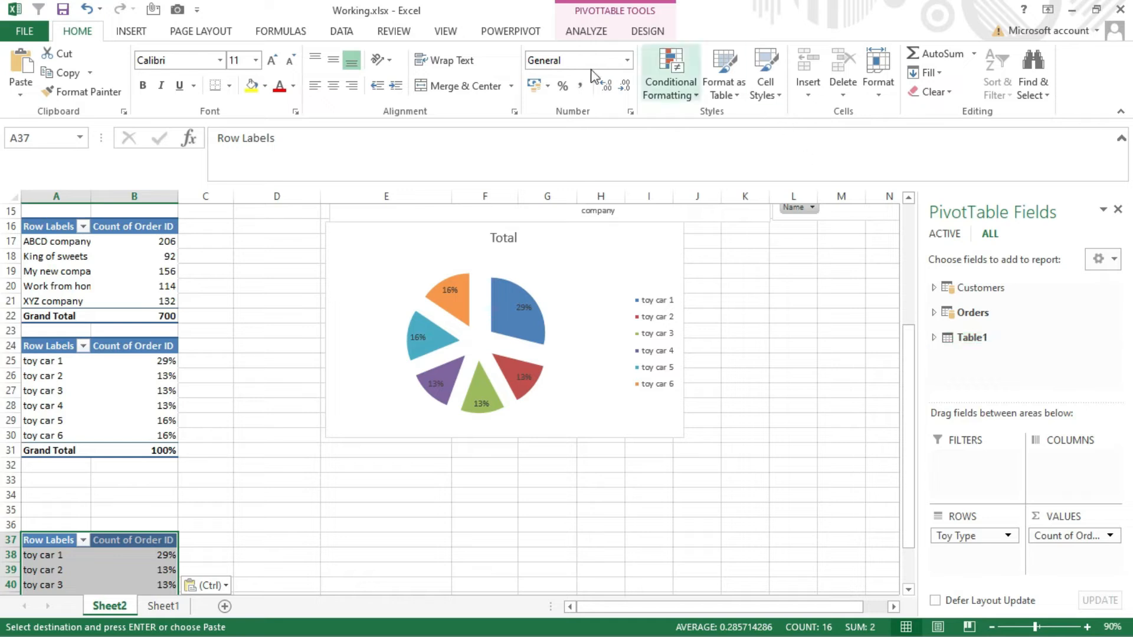
# - Insert a Line pivot chart from the pivot table at A37 and place it beside the pie chart, below the order-count line chart
pyautogui.click(598, 28)
pyautogui.click(859, 80)
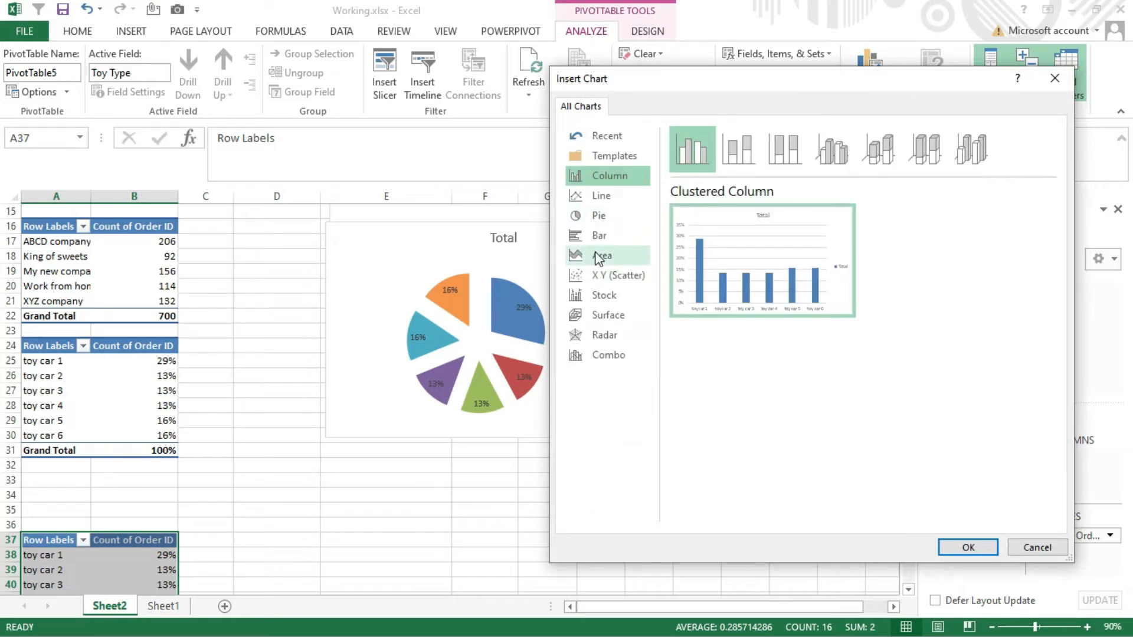
pyautogui.click(613, 200)
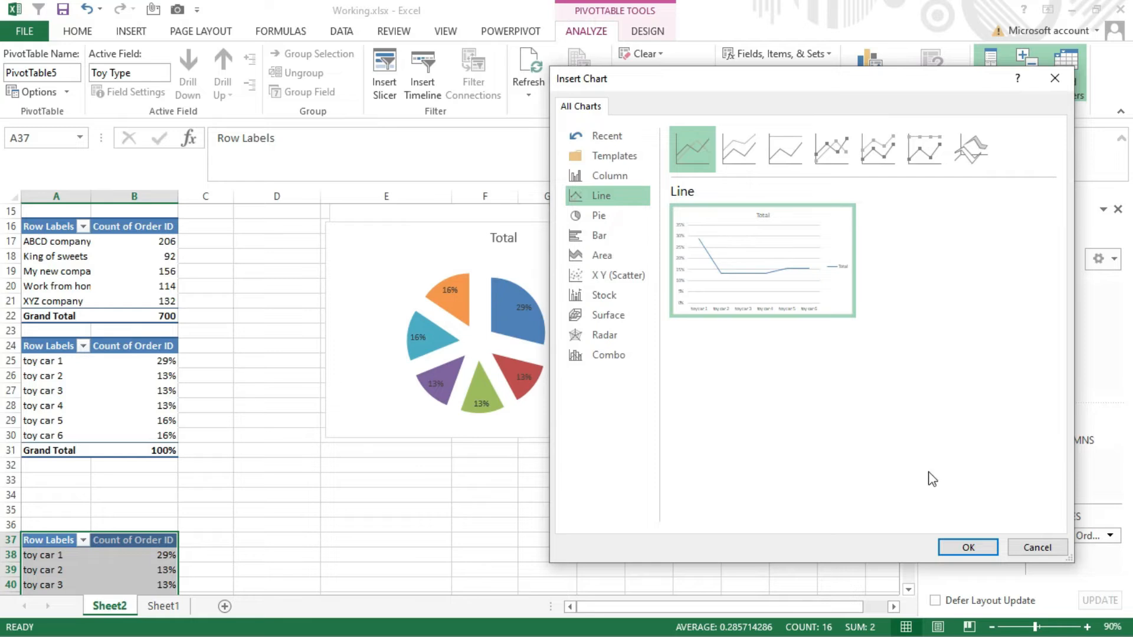
pyautogui.click(958, 547)
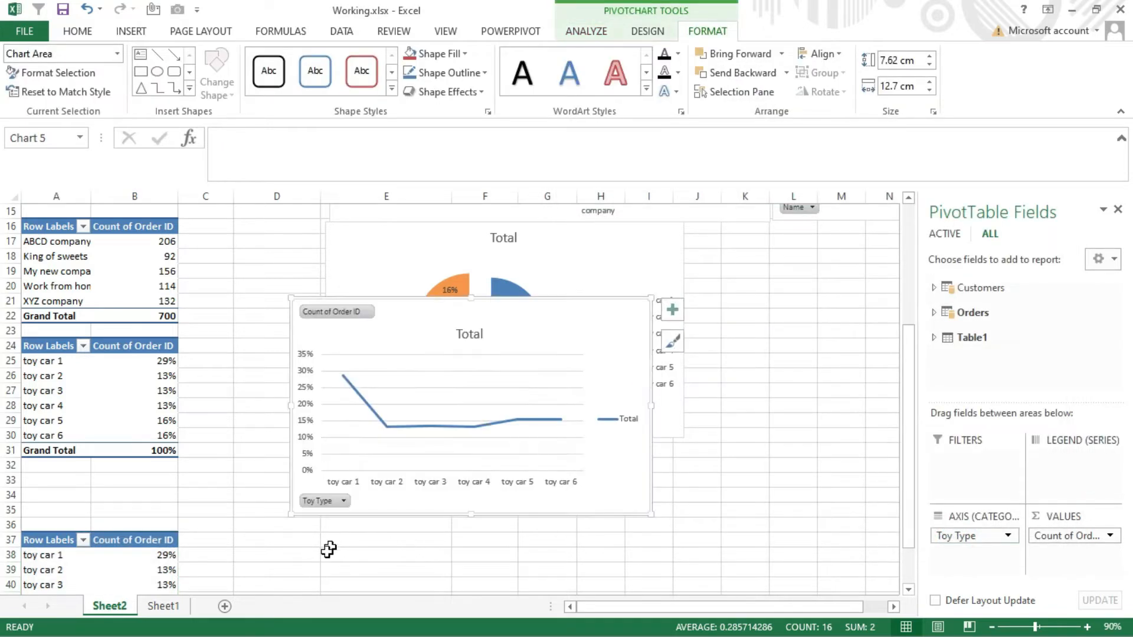
pyautogui.moveTo(573, 318); pyautogui.dragTo(810, 240)
# - Replace the Count of Order ID value field with Profit from Orders in the new line chart's pivot table
pyautogui.moveTo(1076, 537); pyautogui.dragTo(1022, 265)
pyautogui.moveTo(1071, 537); pyautogui.dragTo(938, 324)
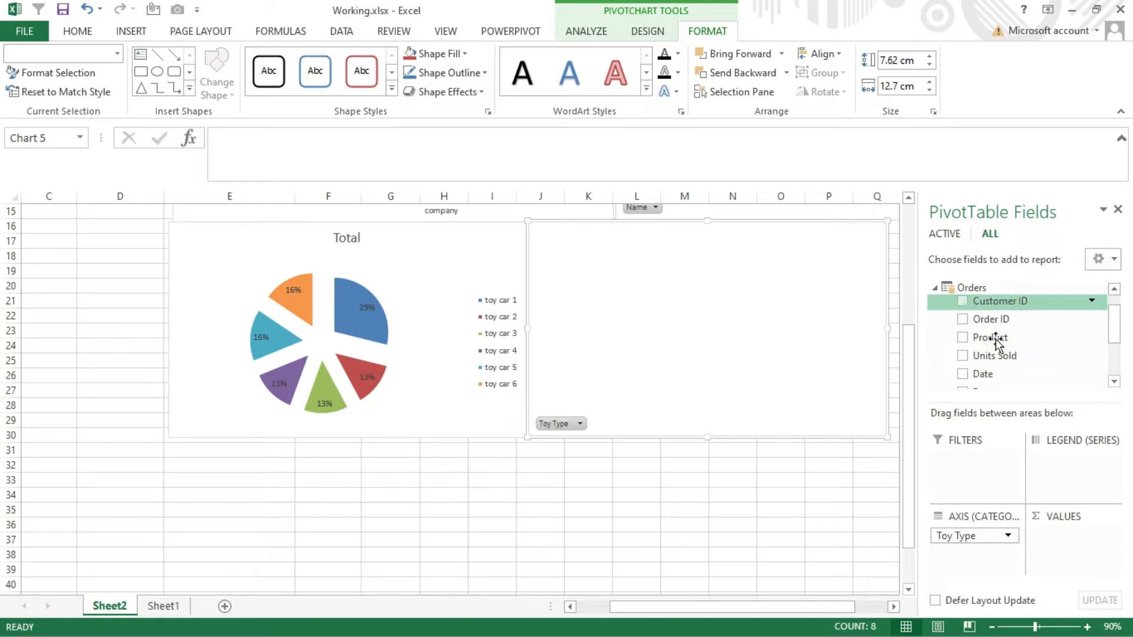
pyautogui.moveTo(1114, 324); pyautogui.dragTo(1120, 368)
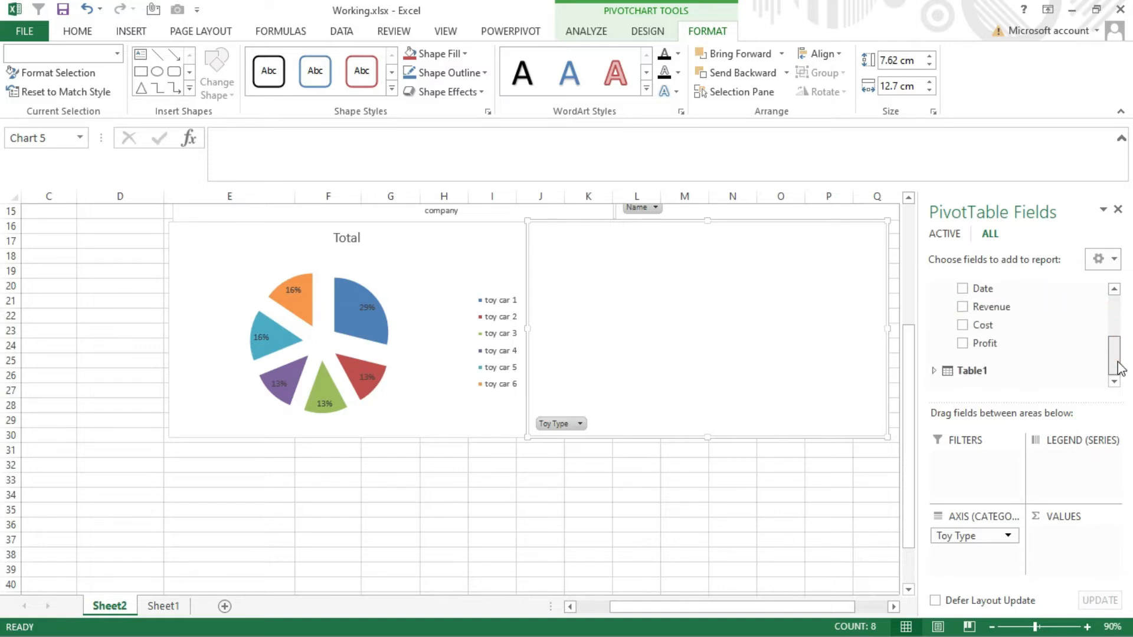
pyautogui.moveTo(985, 342); pyautogui.dragTo(1077, 528)
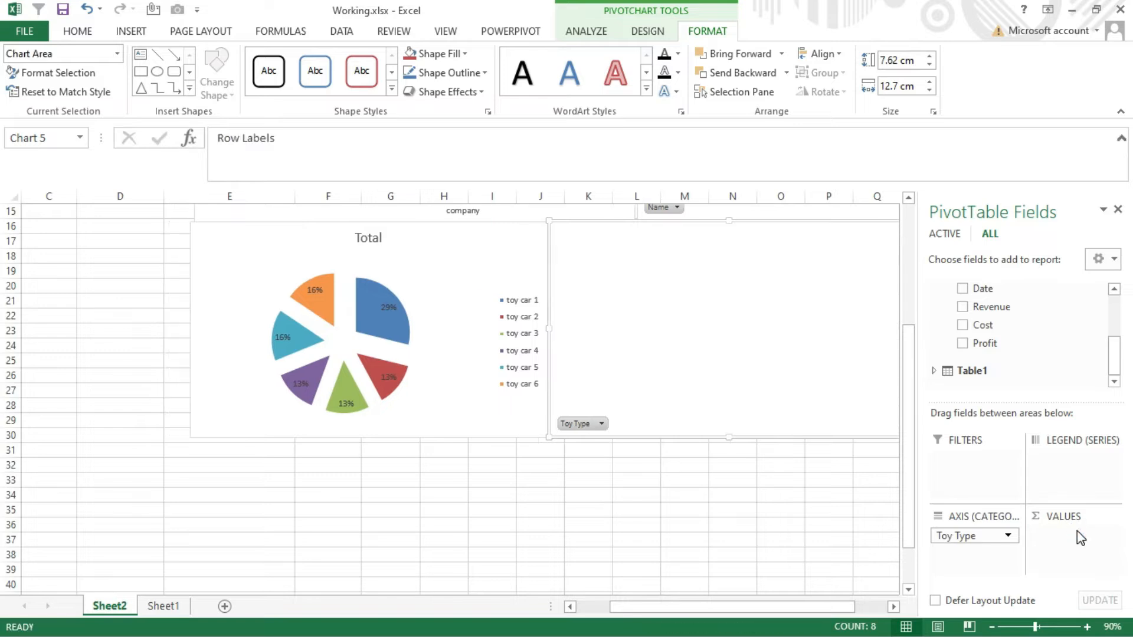
# - Show the Sum of Profit values in the pivot table at A37 as percentages of the total, with no decimal places
pyautogui.moveTo(732, 606); pyautogui.dragTo(700, 606)
pyautogui.click(135, 555)
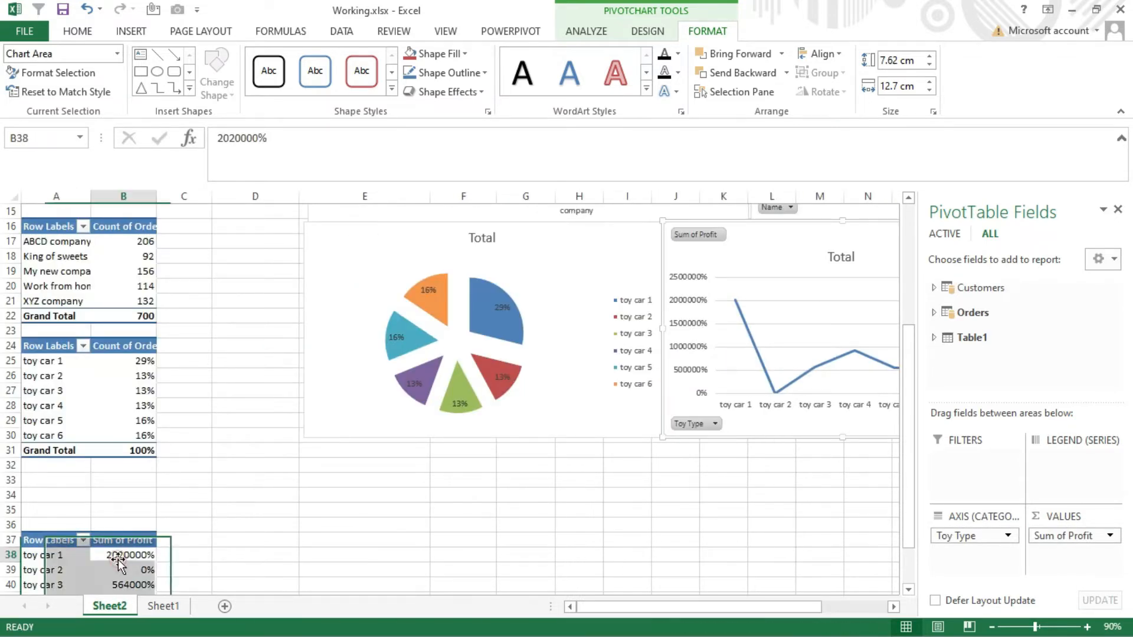
pyautogui.rightClick(125, 556)
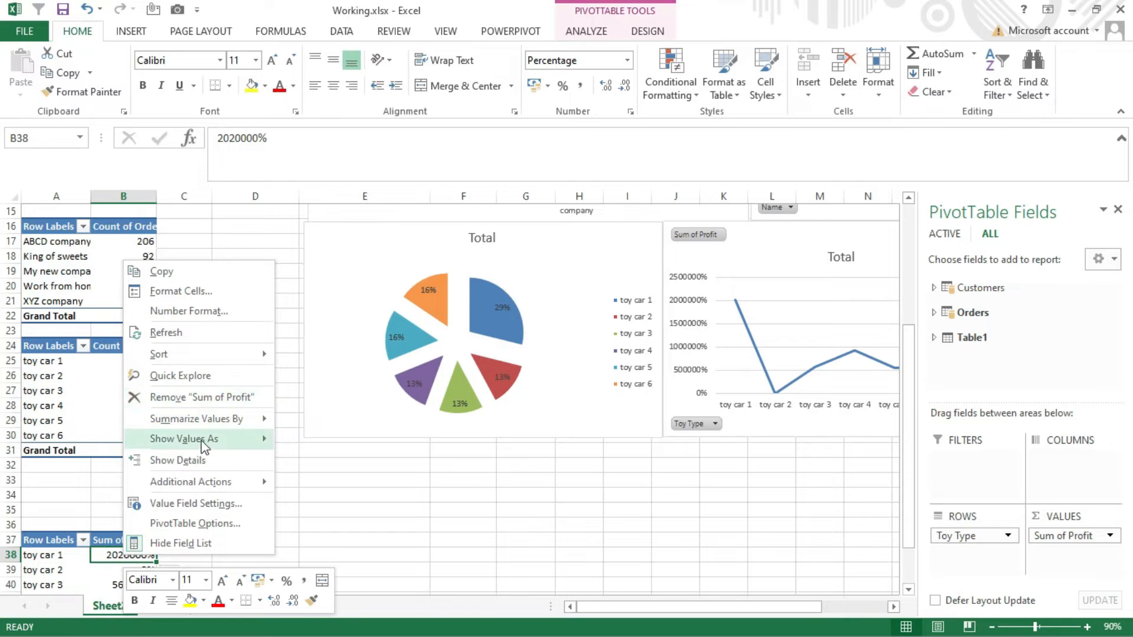
pyautogui.moveTo(195, 438)
pyautogui.click(377, 344)
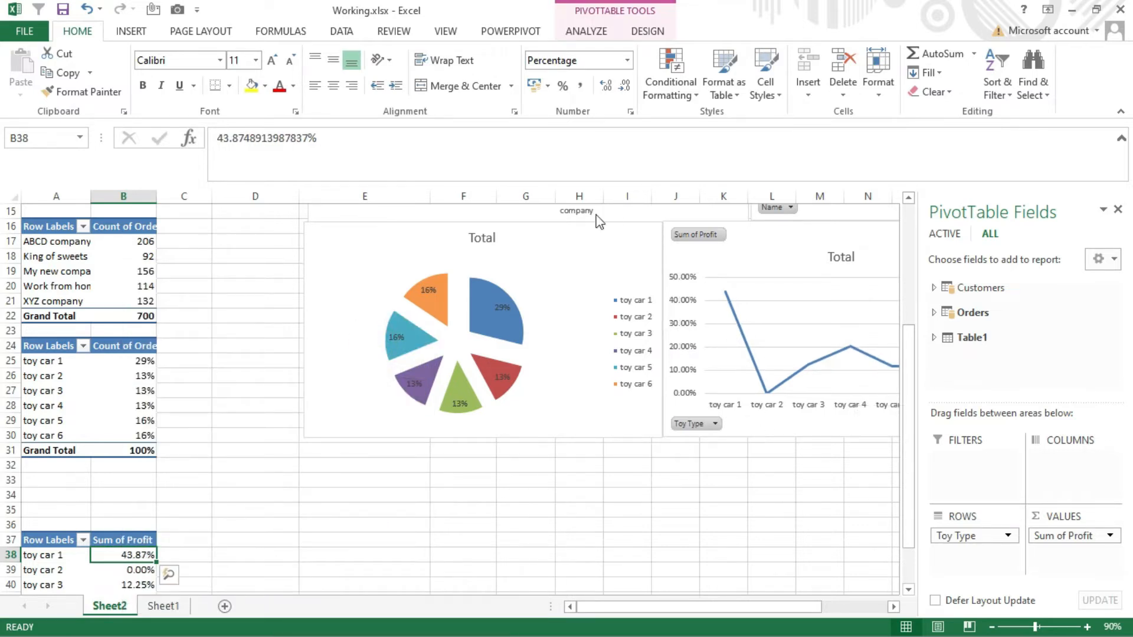
pyautogui.hotkey('ctrl', 'shift', 'Down')
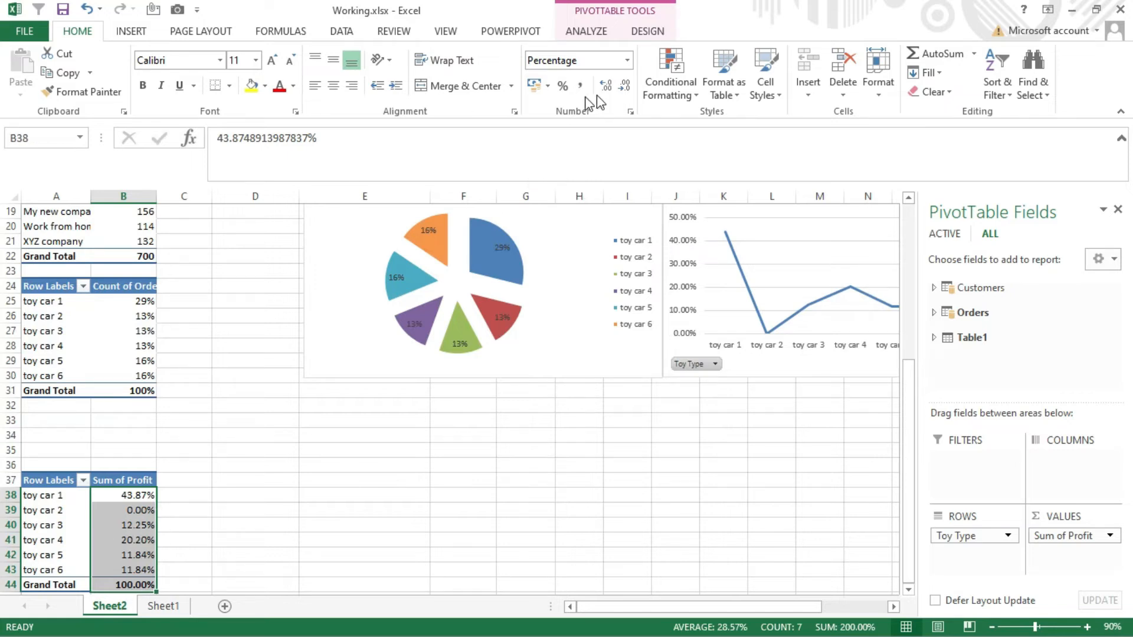
pyautogui.click(627, 89)
pyautogui.click(626, 89)
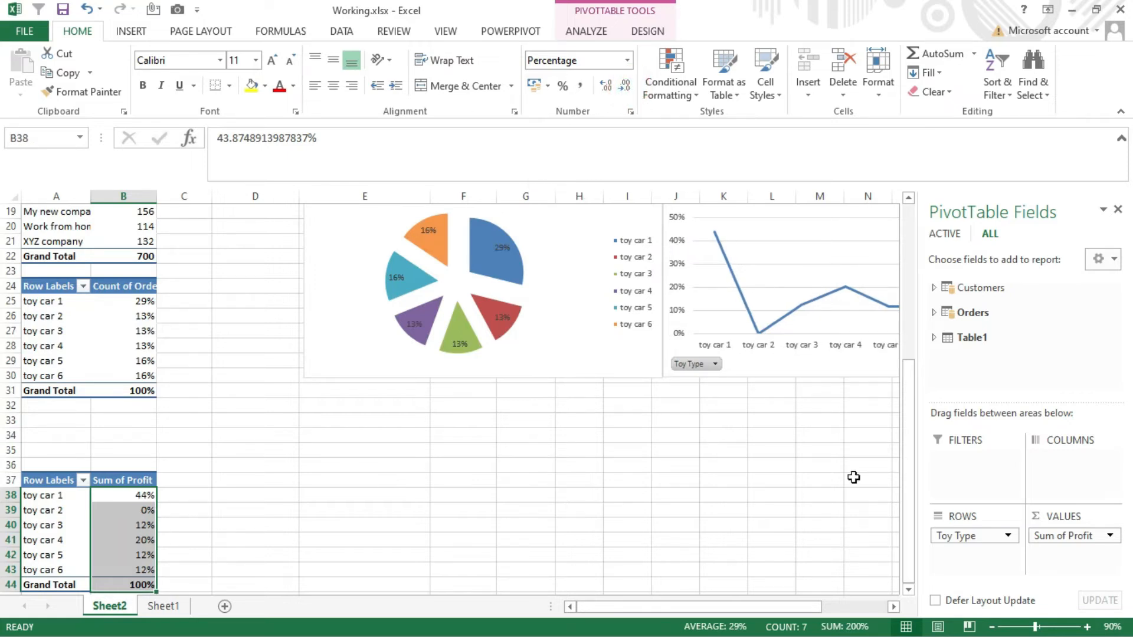
# - Sort the toy-type profit pivot table by Sum of Profit from largest to smallest
pyautogui.moveTo(695, 606); pyautogui.dragTo(661, 607)
pyautogui.click(121, 493)
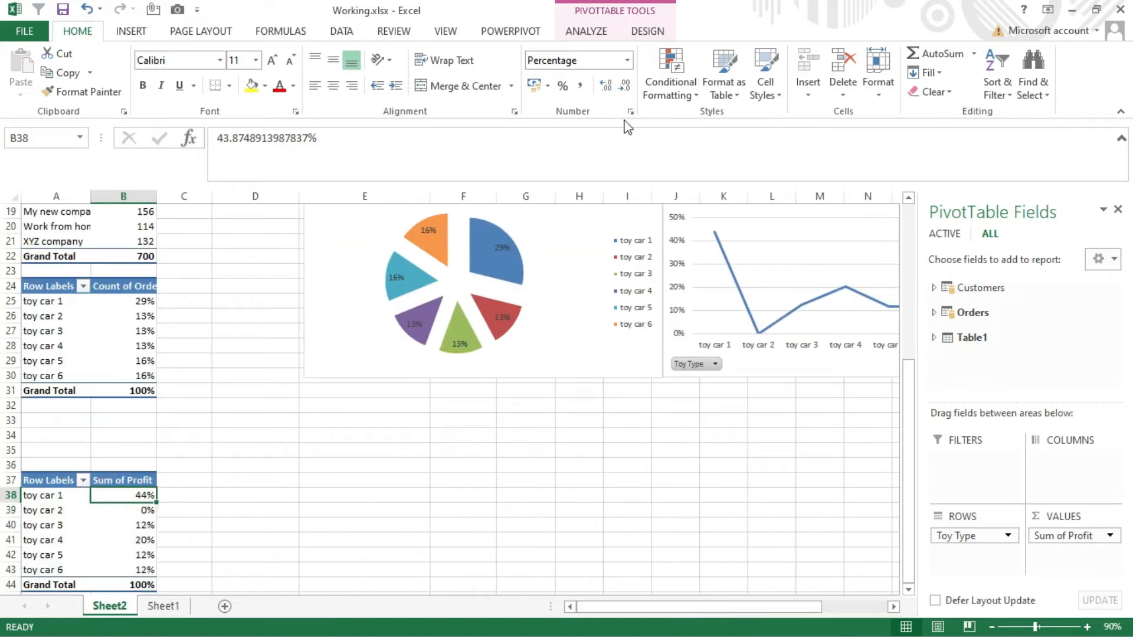
pyautogui.click(997, 85)
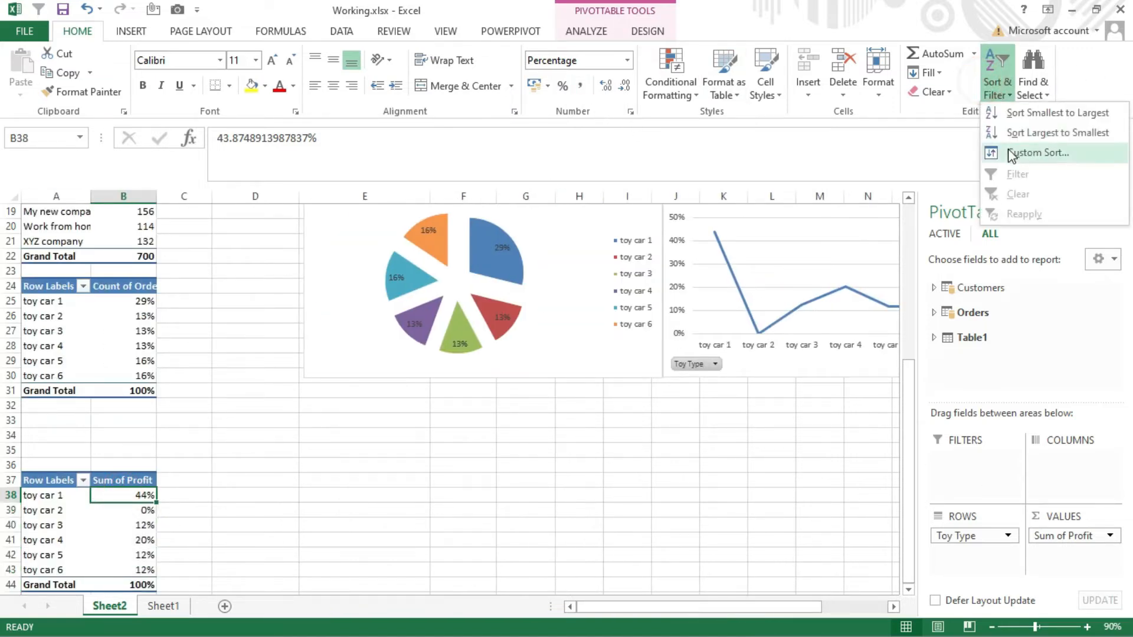
pyautogui.click(1009, 133)
# - Close the PivotTable field list and widen the Sum of Profit line chart to align with the edge of the chart above it
pyautogui.moveTo(742, 611); pyautogui.dragTo(789, 602)
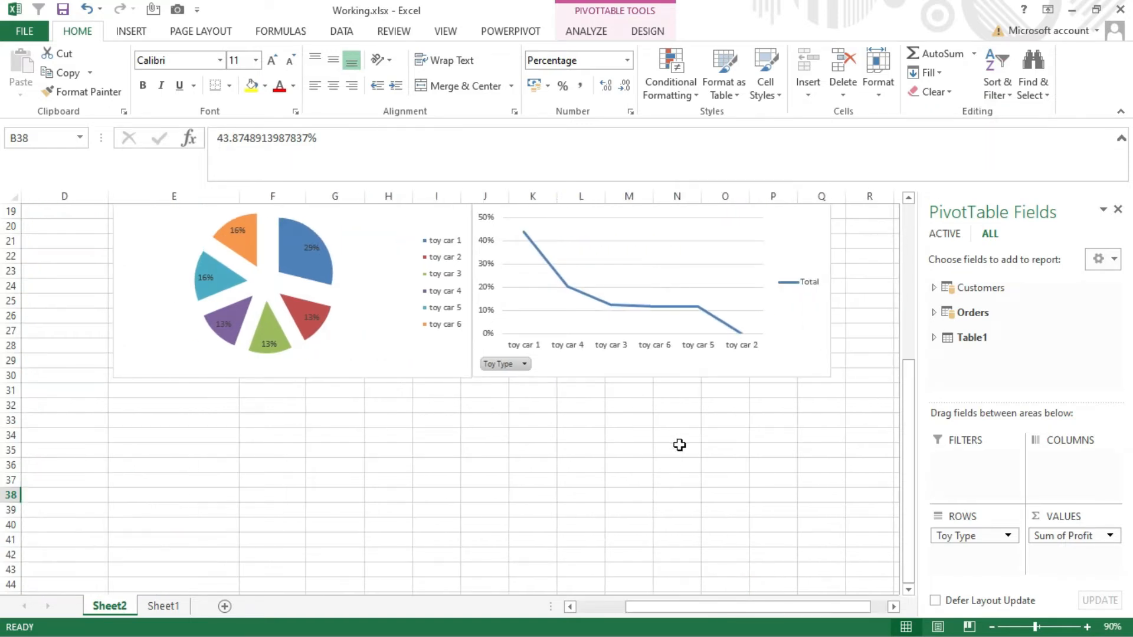
pyautogui.scroll(3, 679, 445)
pyautogui.scroll(3, 764, 372)
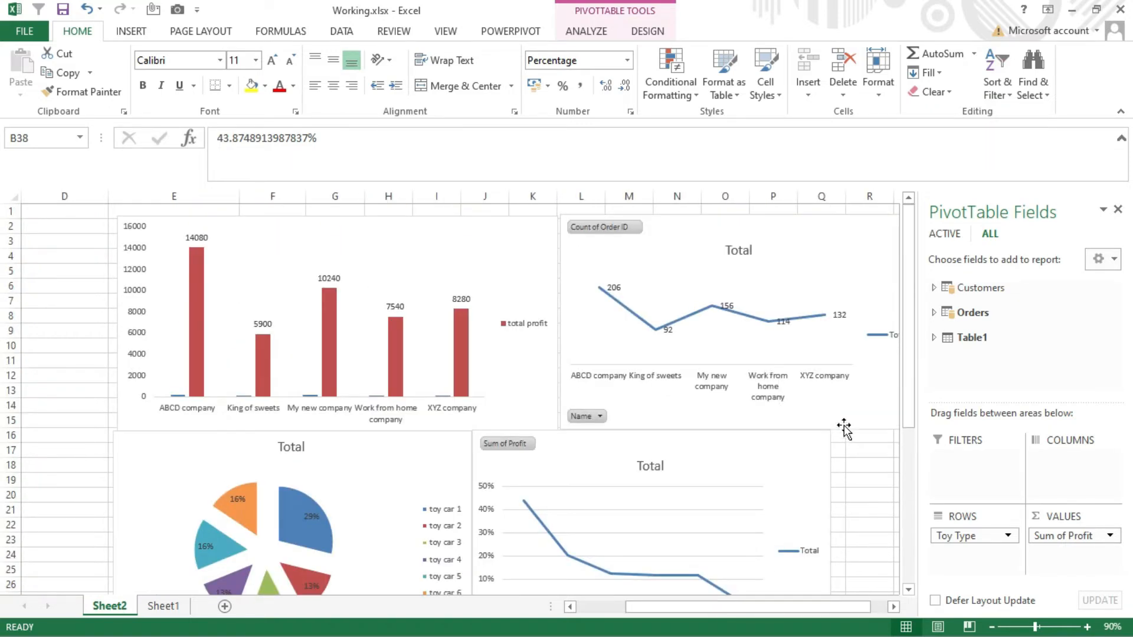
pyautogui.click(1118, 210)
pyautogui.click(808, 479)
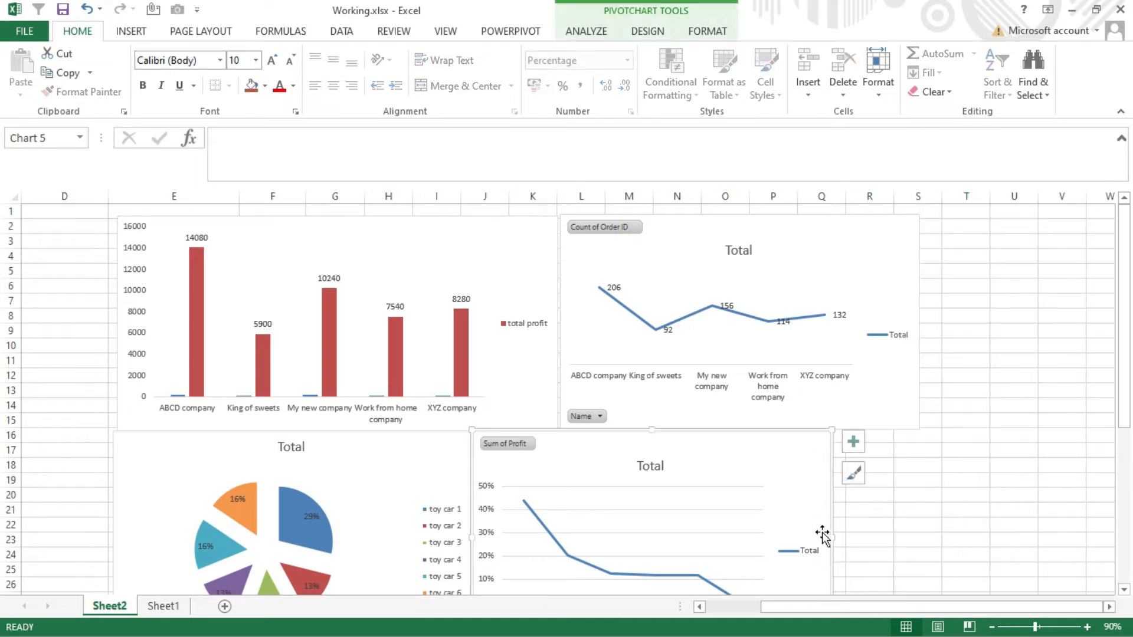
pyautogui.moveTo(828, 535); pyautogui.dragTo(920, 535)
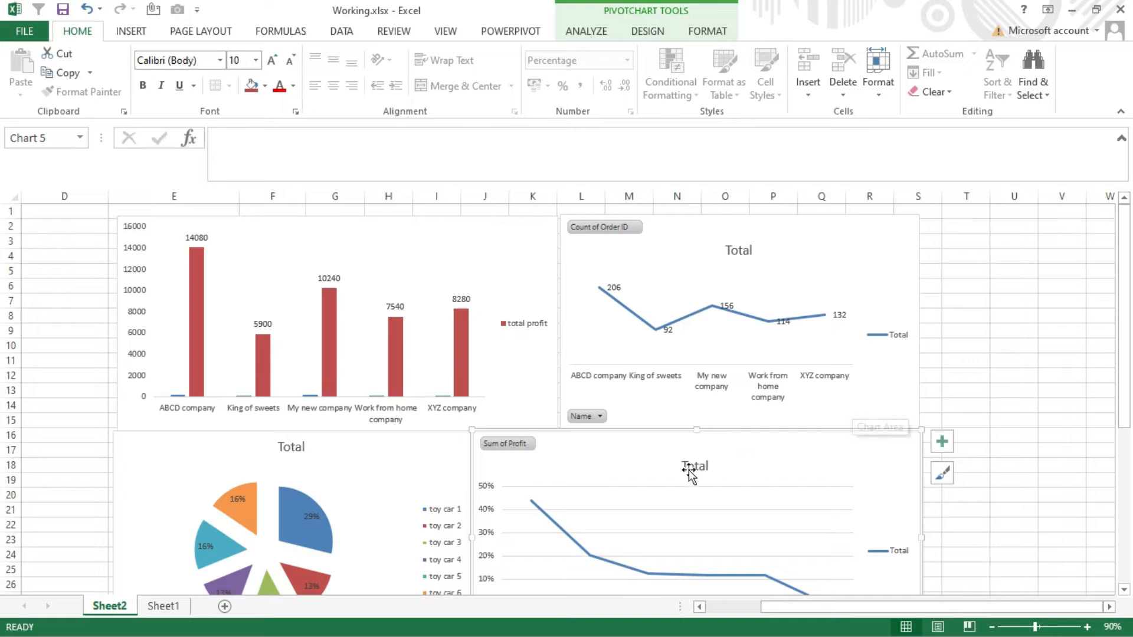
# - Remove the horizontal gridlines from the Sum of Profit line chart
pyautogui.moveTo(1123, 329); pyautogui.dragTo(1123, 367)
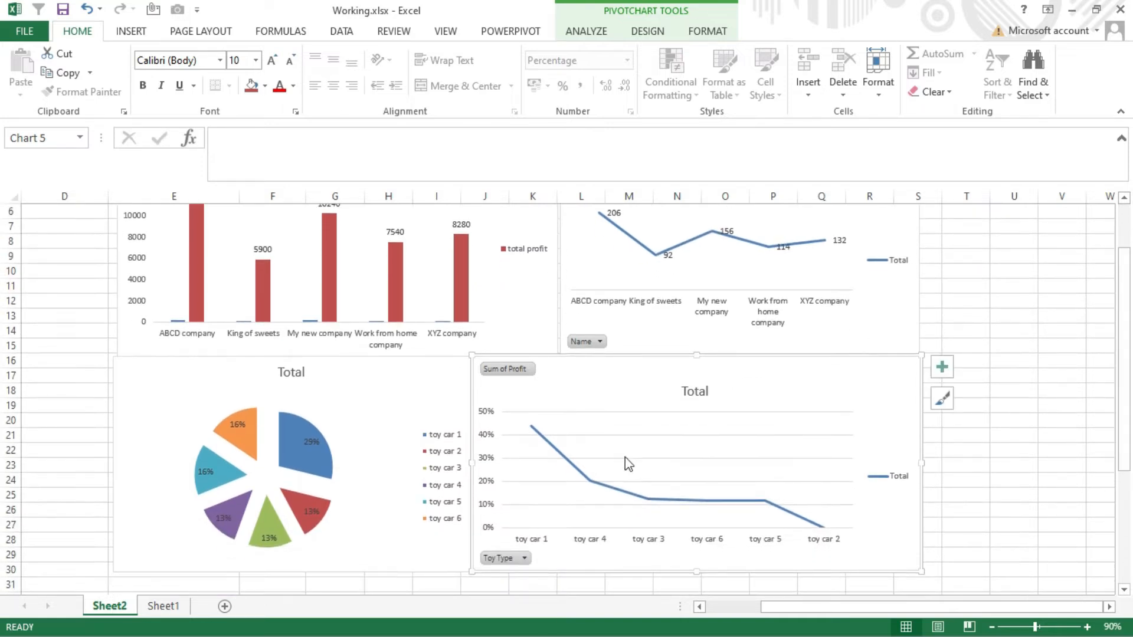
pyautogui.click(633, 436)
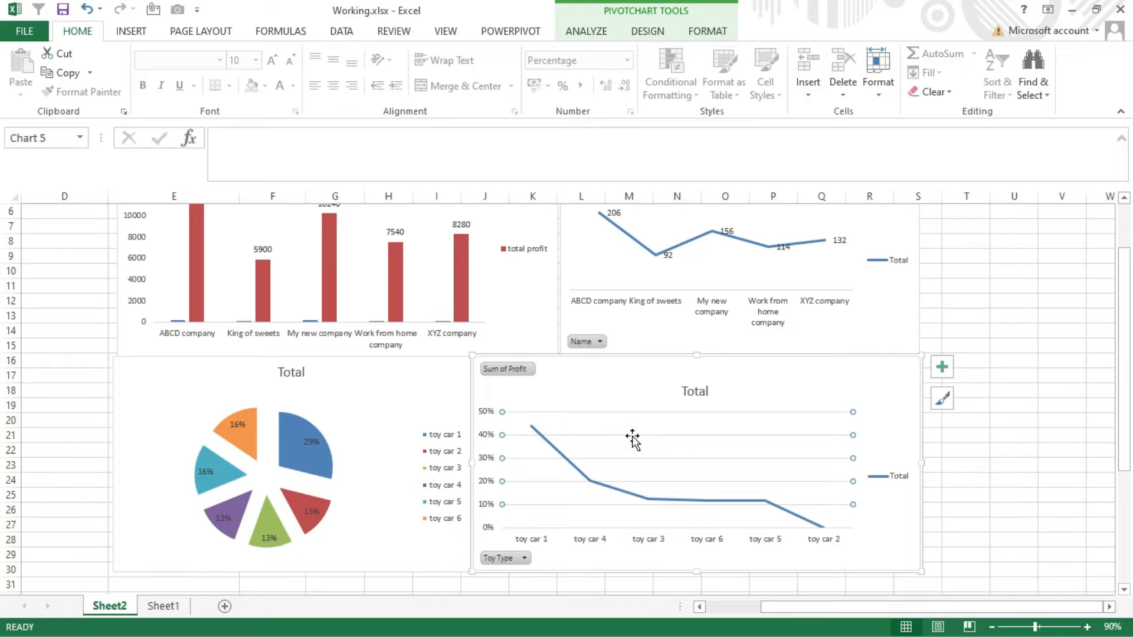
pyautogui.click(632, 437)
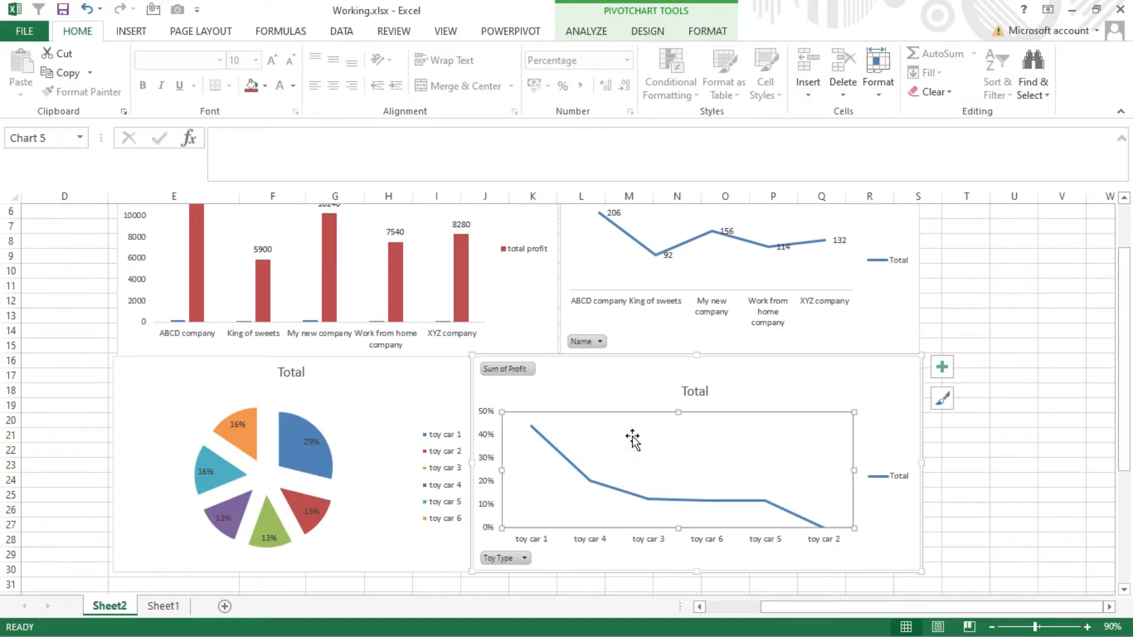
# - Change the Sum of Profit line chart for toy types to a column chart
pyautogui.rightClick(632, 437)
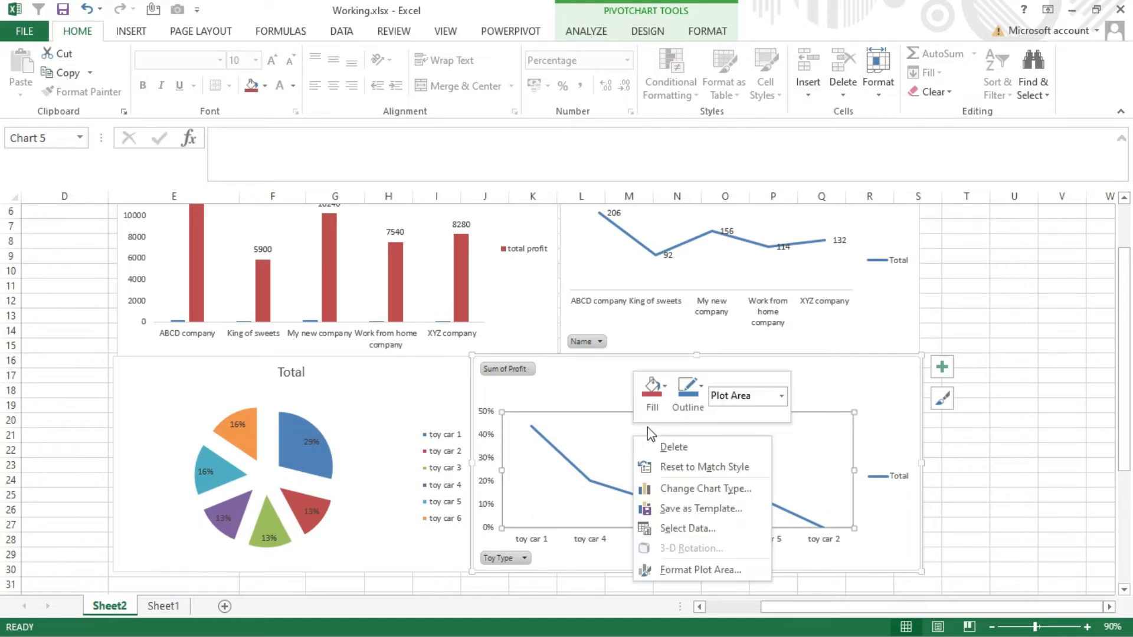
pyautogui.click(677, 494)
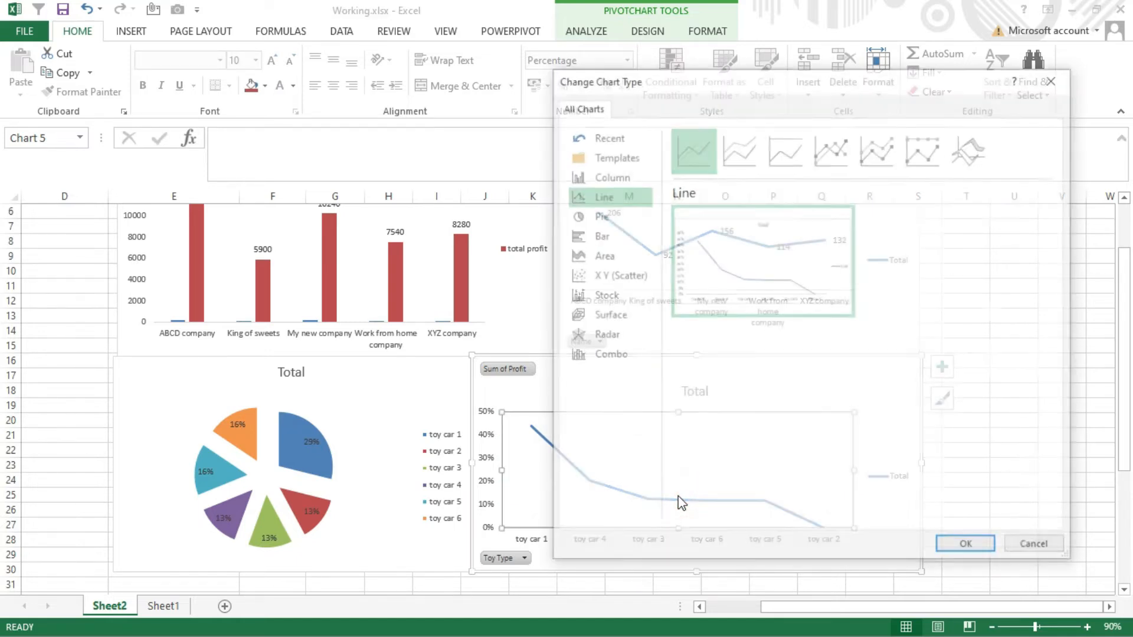
pyautogui.click(619, 156)
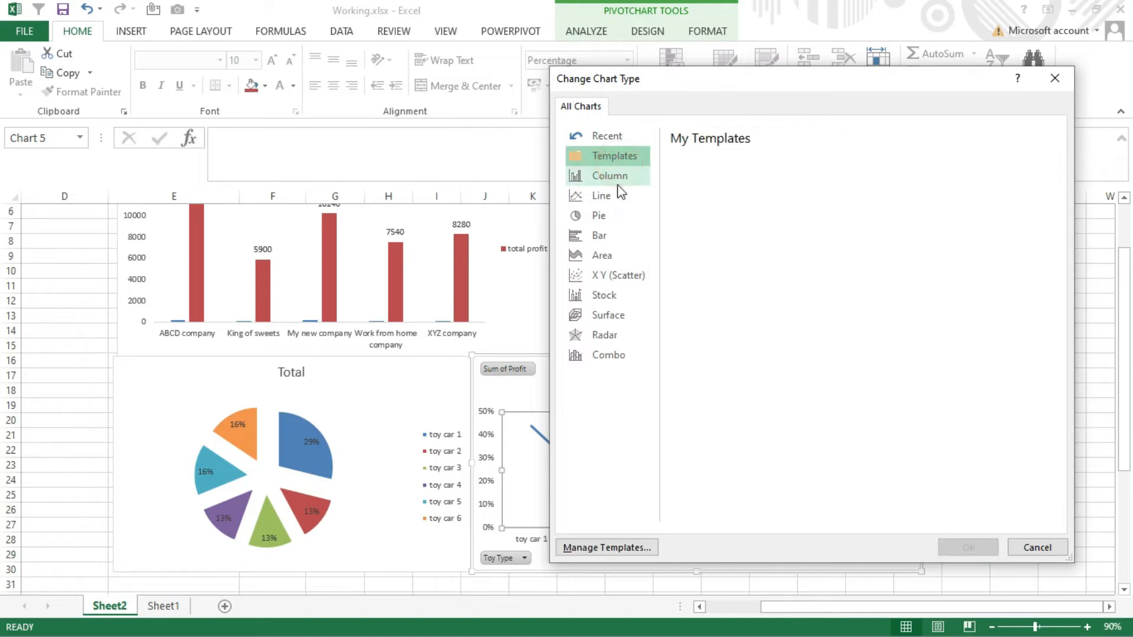
pyautogui.click(616, 180)
pyautogui.click(980, 547)
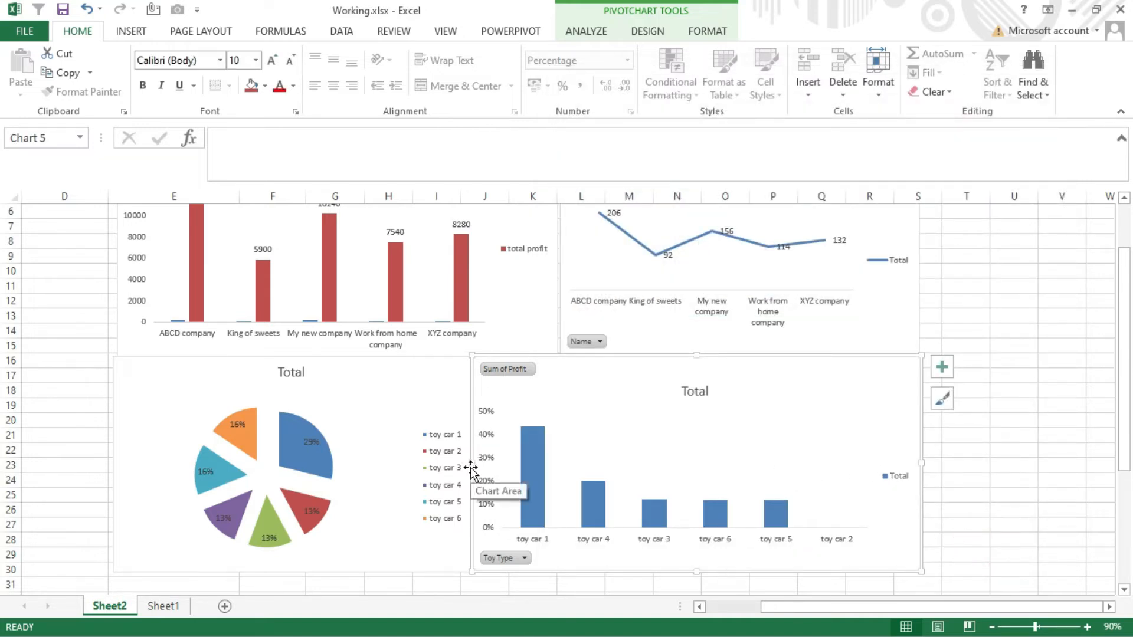
# - Narrow the Sum of Profit column chart from its left side and widen the pie chart to meet it below the upper charts
pyautogui.moveTo(471, 464); pyautogui.dragTo(555, 463)
pyautogui.click(439, 396)
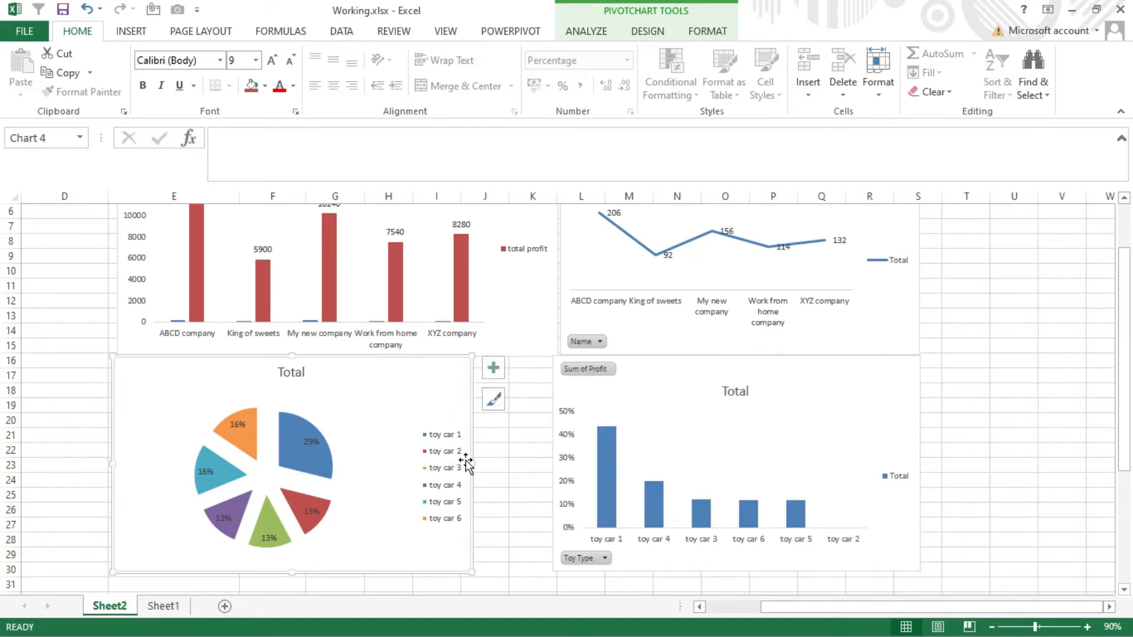
pyautogui.moveTo(471, 464); pyautogui.dragTo(552, 458)
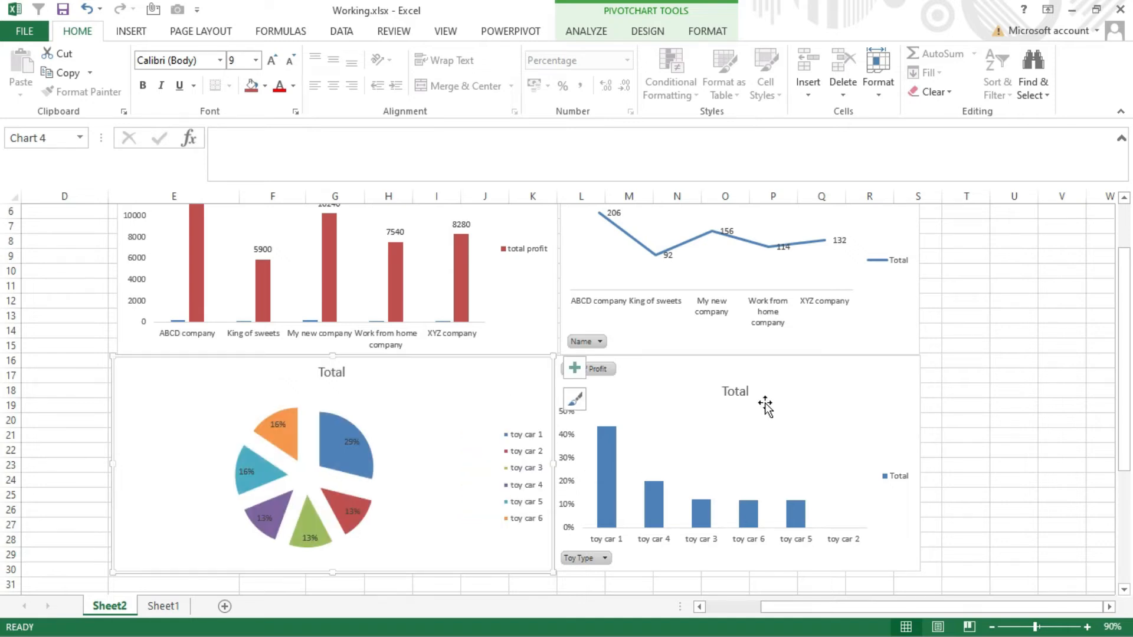
# - Change the title of the Sum of Profit column chart to "Product Vs Profit"
pyautogui.click(729, 359)
pyautogui.doubleClick(734, 391)
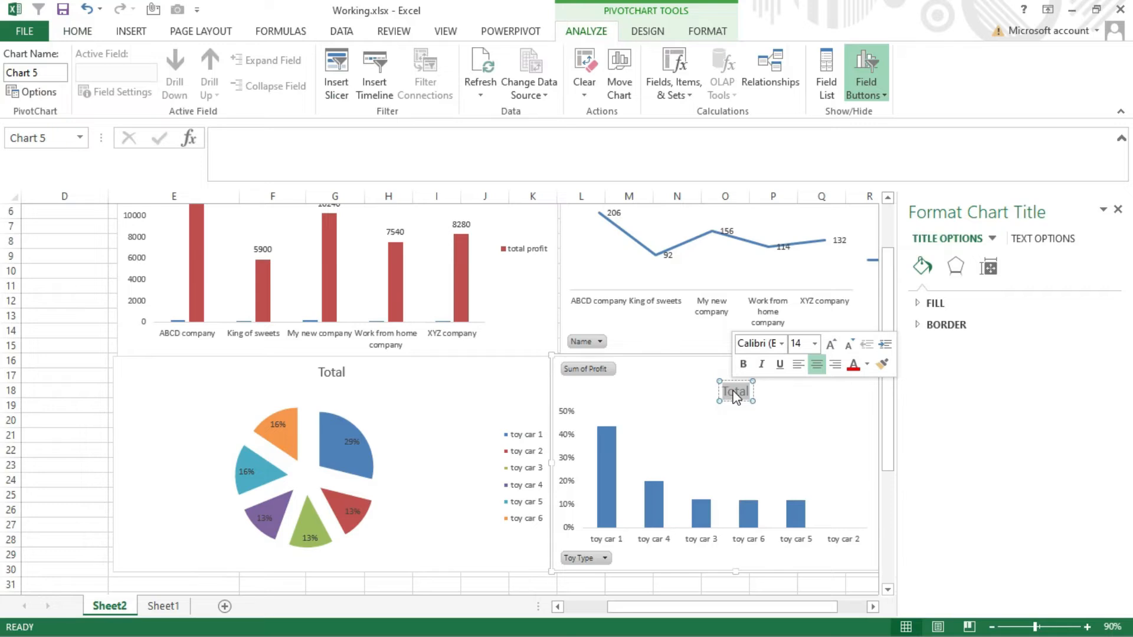
pyautogui.press('BackSpace')
pyautogui.write('Product')
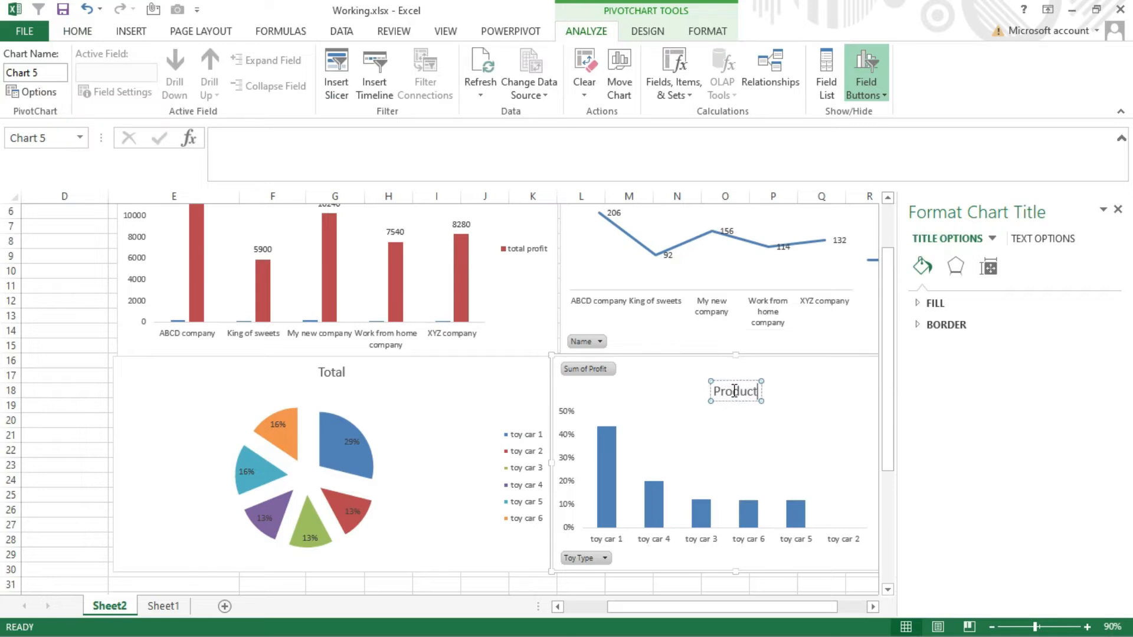
pyautogui.write(' Vs Profit')
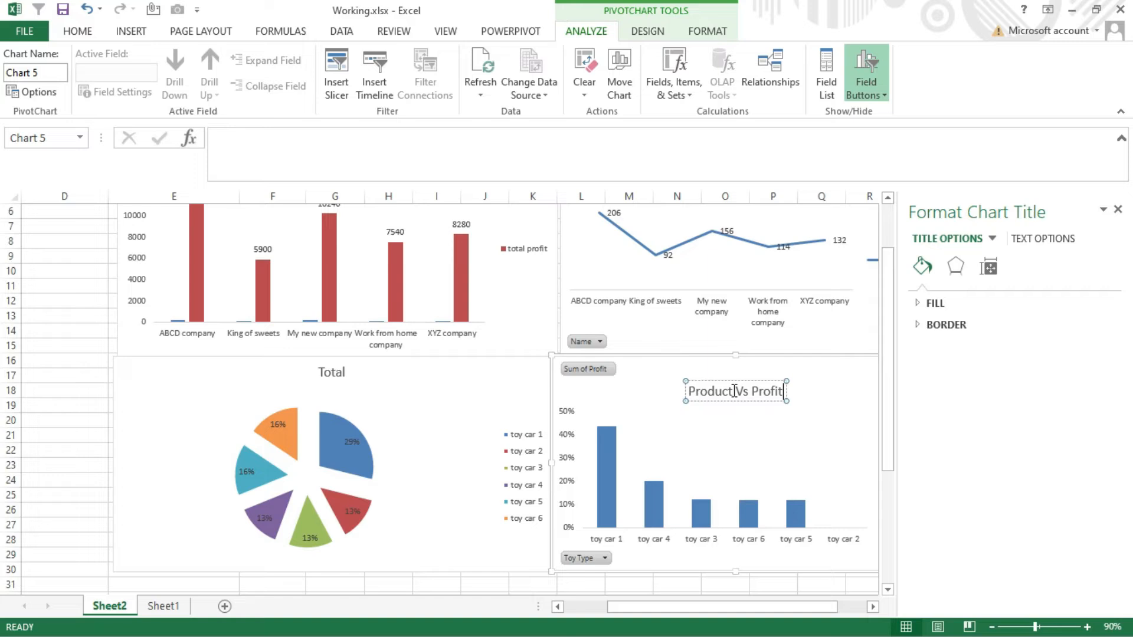
# - Change the pie chart's title to "Product Vs unit sold"
pyautogui.click(320, 386)
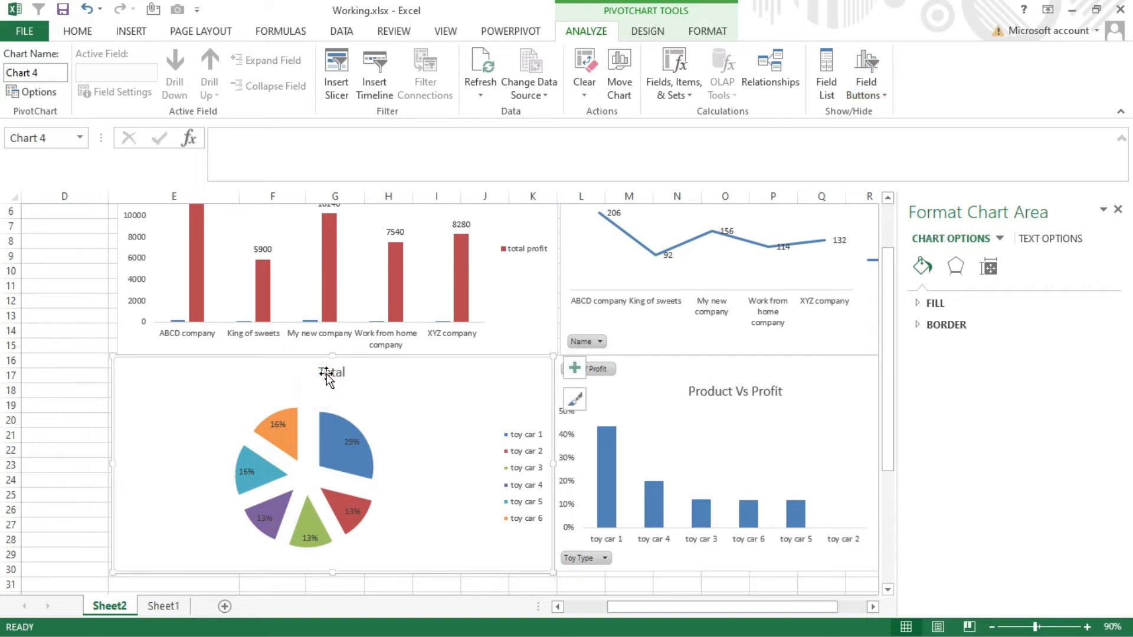
pyautogui.doubleClick(326, 373)
pyautogui.click(326, 373)
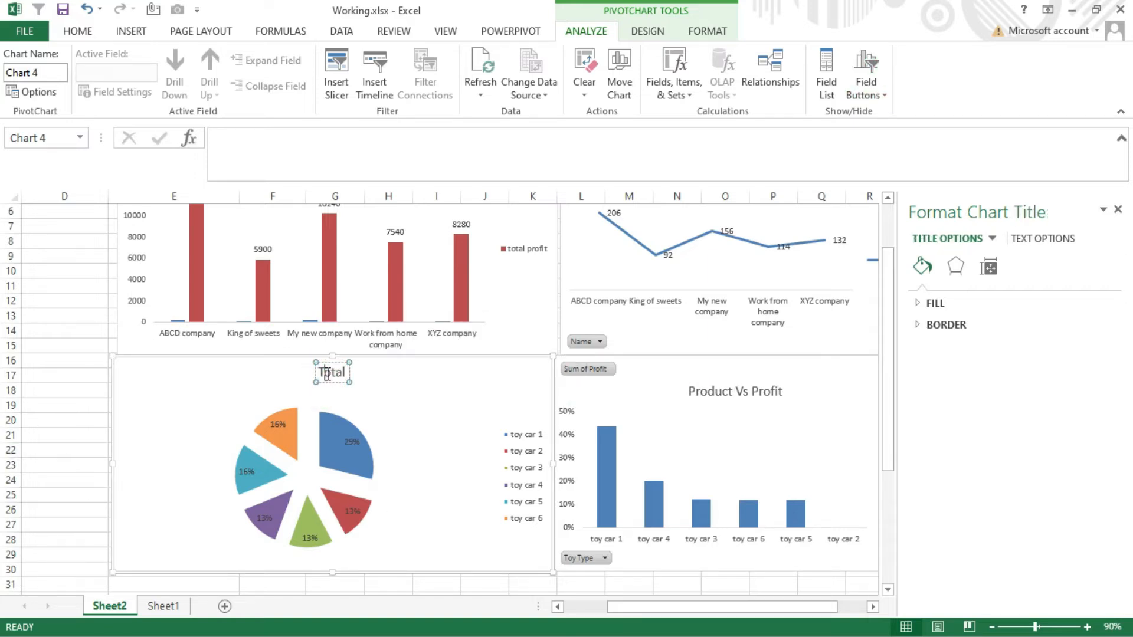
pyautogui.write('Product Vs unit sold')
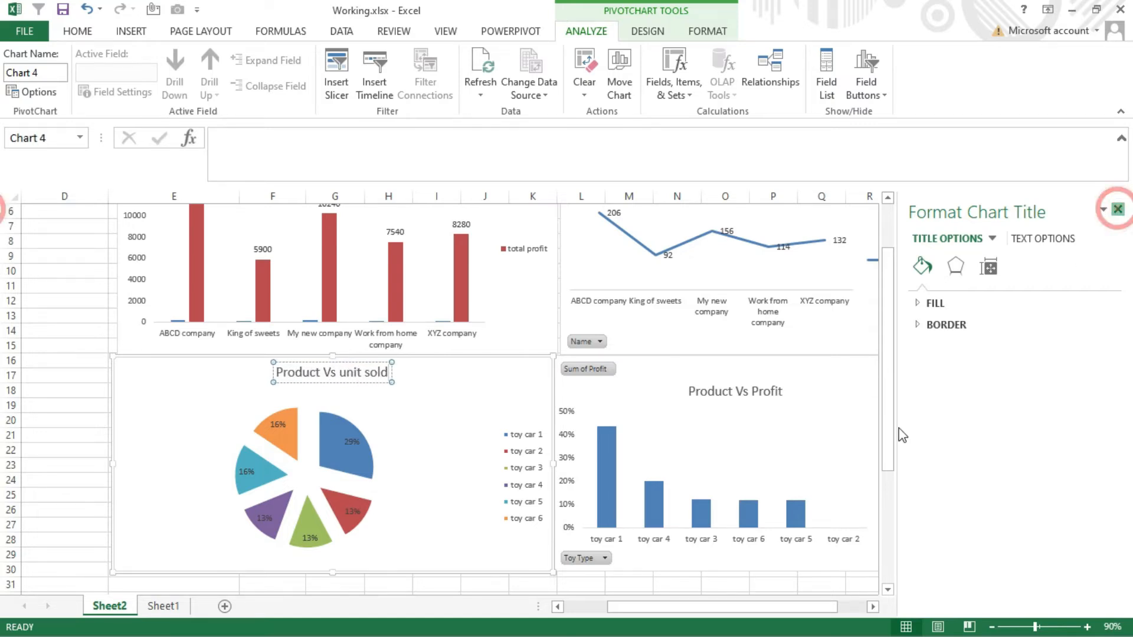
# - Close the title formatting pane and align the left edge of the Product Vs Profit chart with the line chart above
pyautogui.click(1118, 211)
pyautogui.click(889, 372)
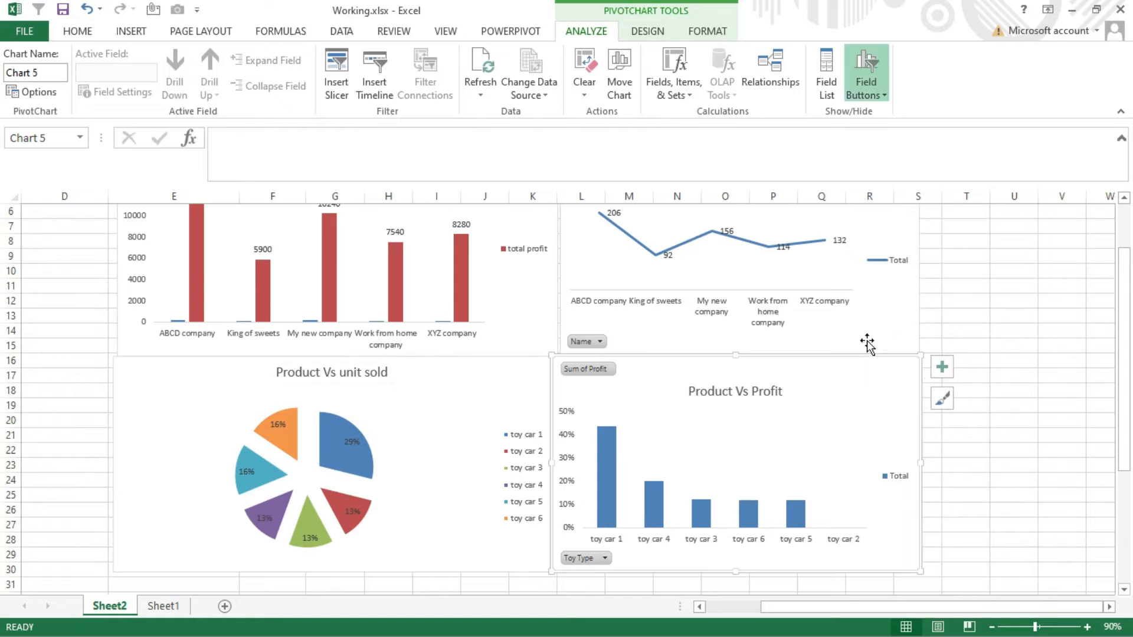
pyautogui.moveTo(549, 464); pyautogui.dragTo(558, 460)
pyautogui.click(911, 331)
pyautogui.keyDown('ctrl'); pyautogui.click(860, 371); pyautogui.keyUp('ctrl')
pyautogui.keyDown('ctrl'); pyautogui.click(506, 334); pyautogui.keyUp('ctrl')
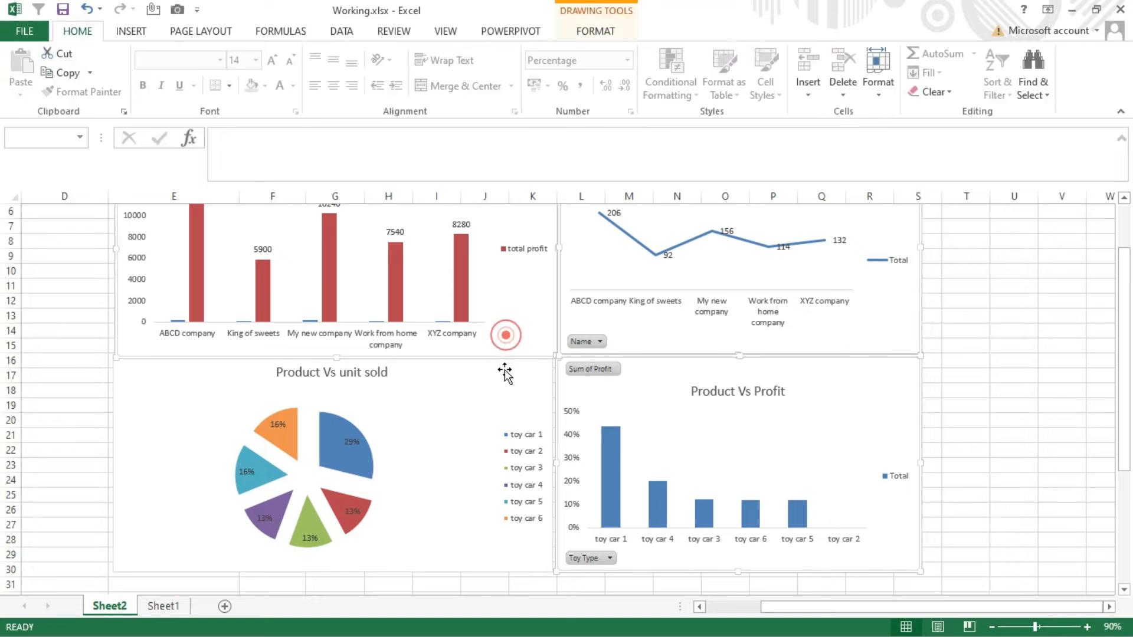
pyautogui.keyDown('ctrl'); pyautogui.click(504, 383); pyautogui.keyUp('ctrl')
pyautogui.click(596, 31)
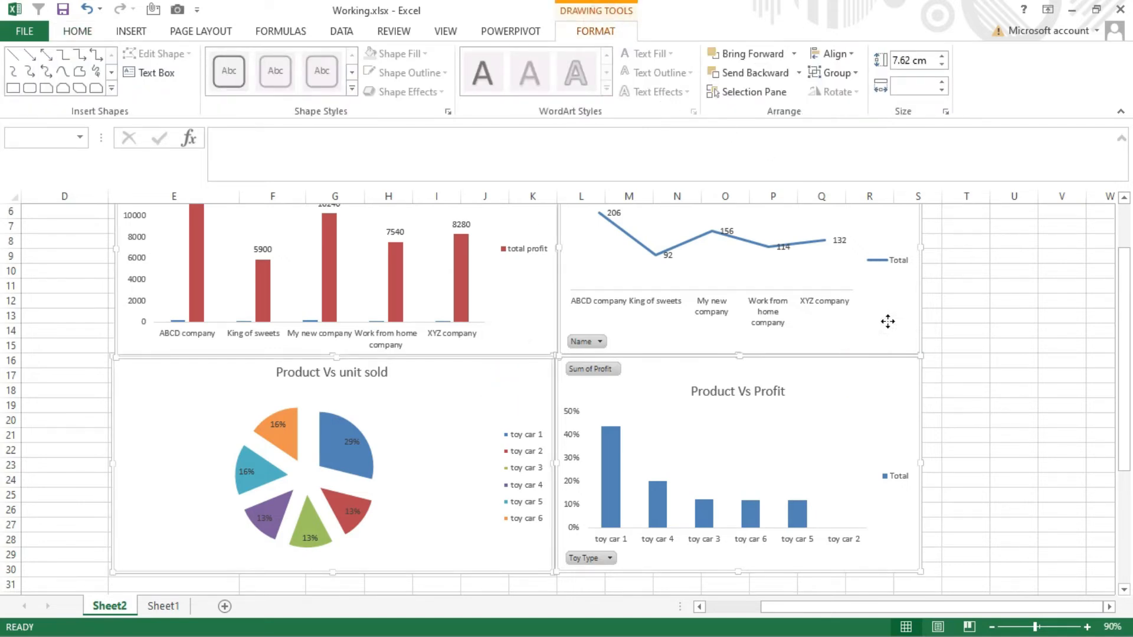
pyautogui.click(1027, 343)
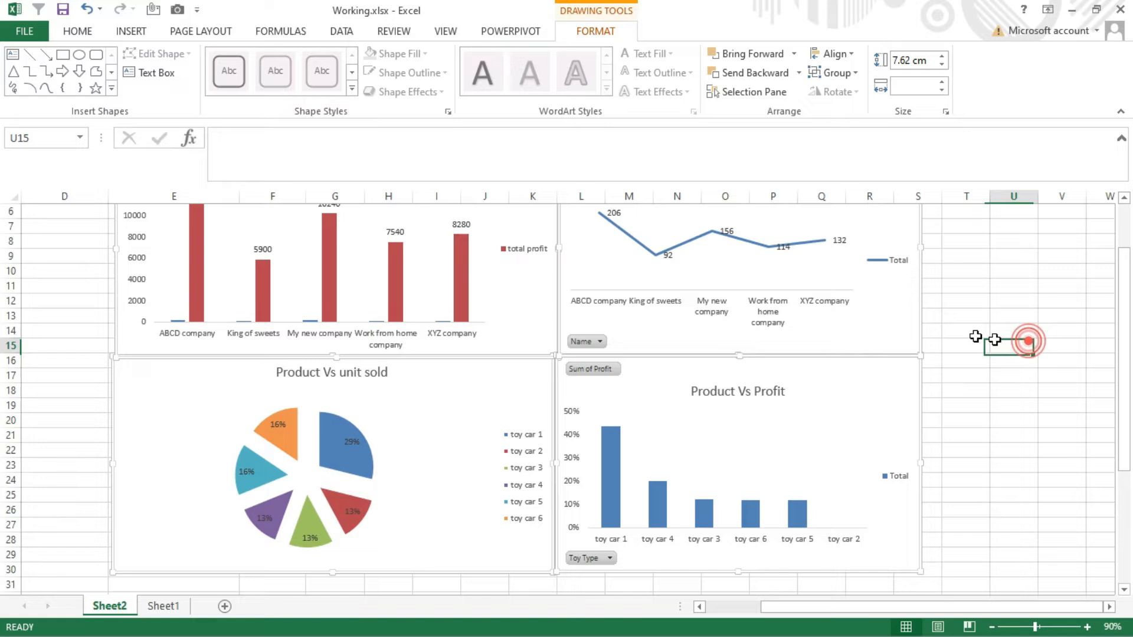
# - Apply the dark grey chart style to the Count of Order ID line chart and the Product Vs Profit column chart
pyautogui.click(892, 326)
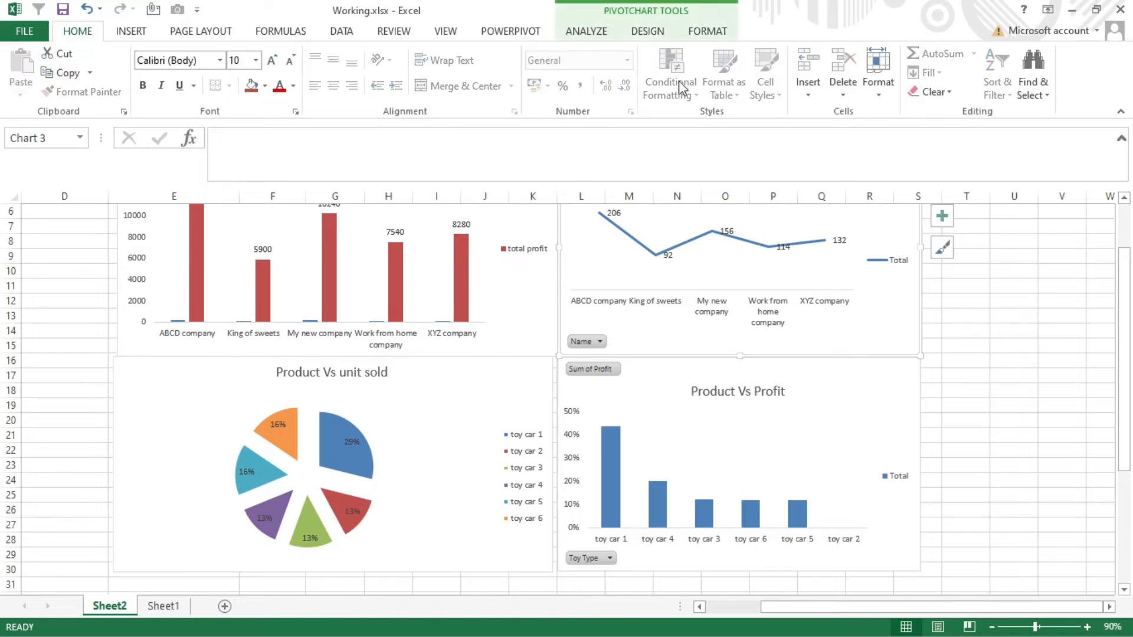
pyautogui.click(701, 27)
pyautogui.click(649, 30)
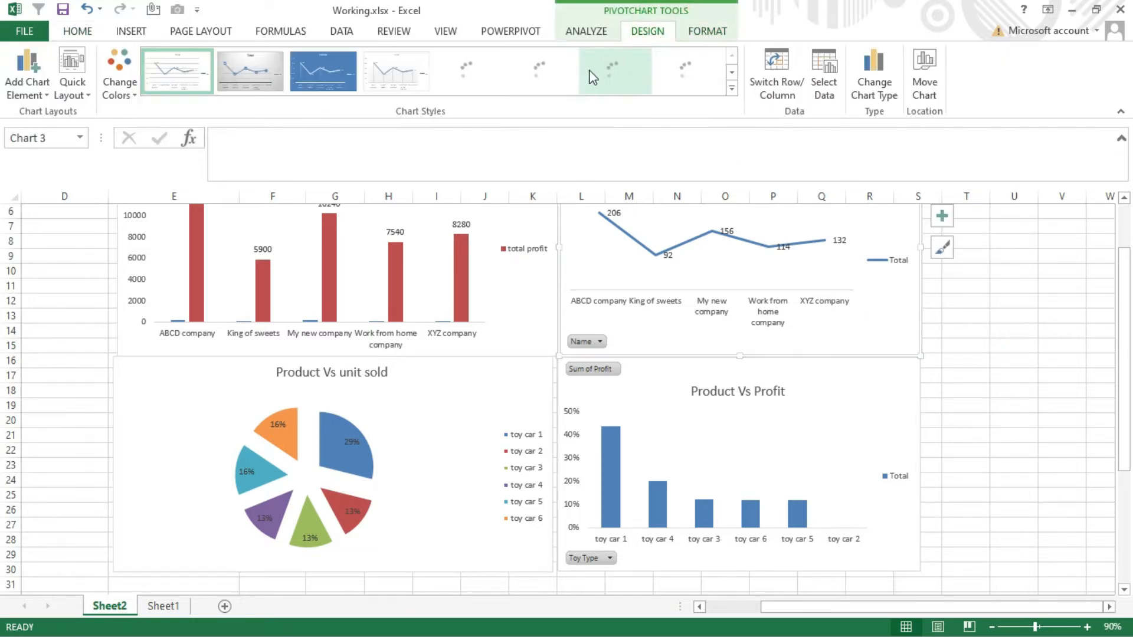
pyautogui.click(616, 71)
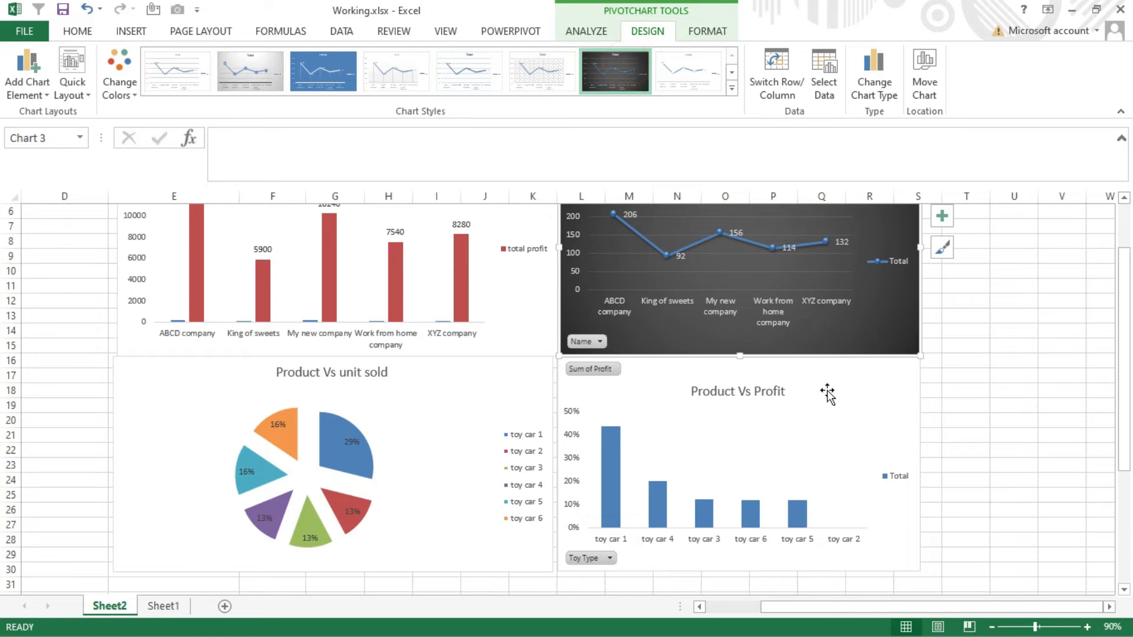
pyautogui.click(852, 392)
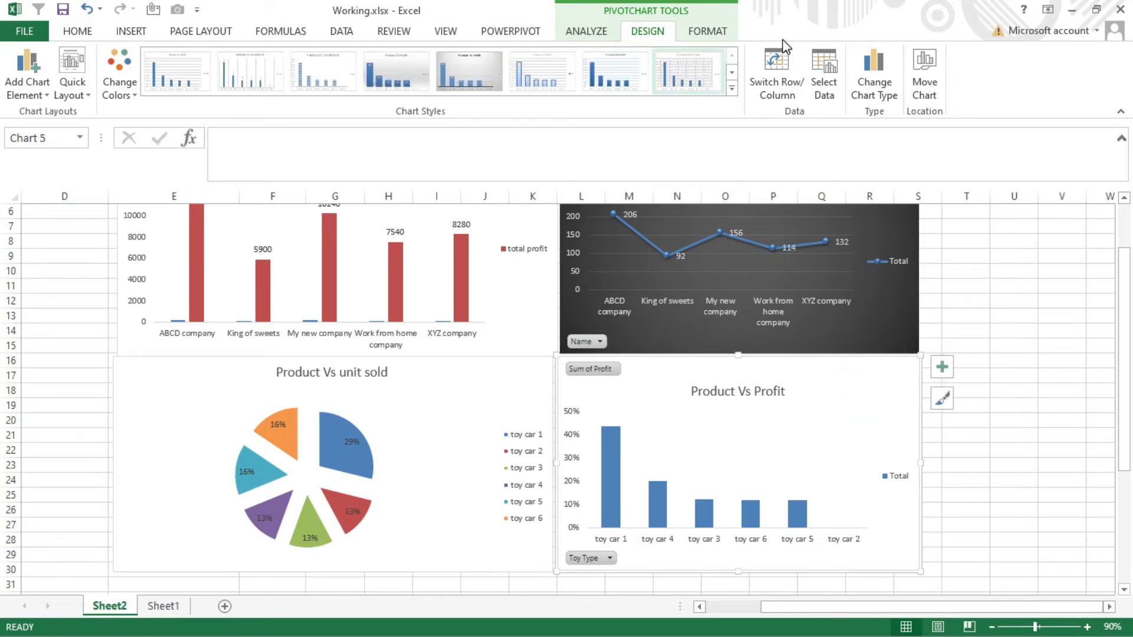
pyautogui.click(731, 72)
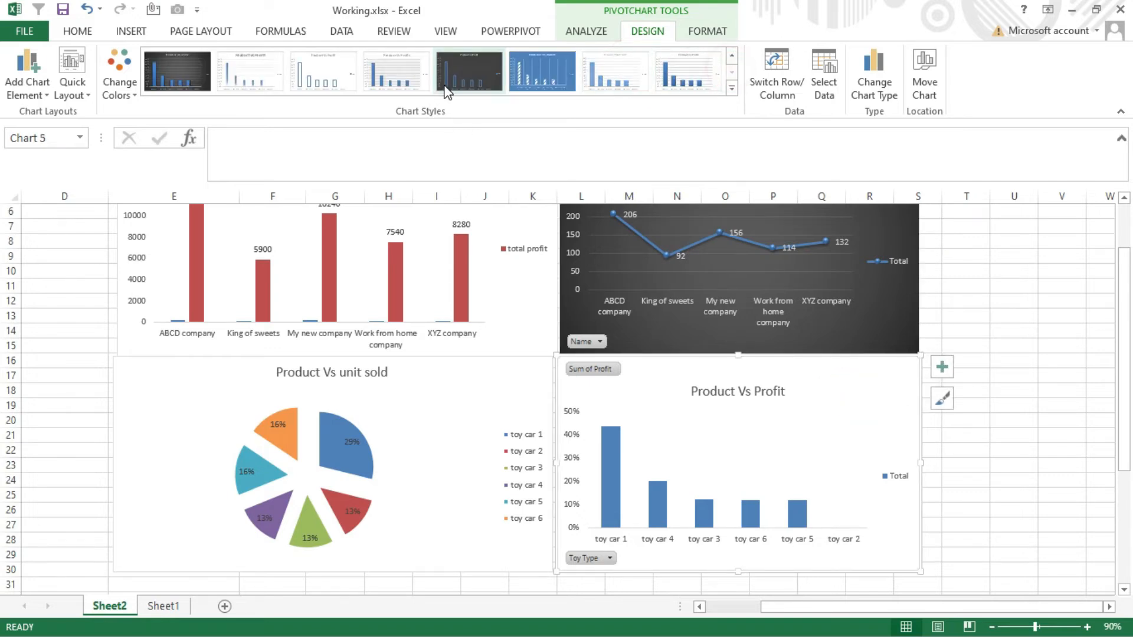
pyautogui.click(184, 67)
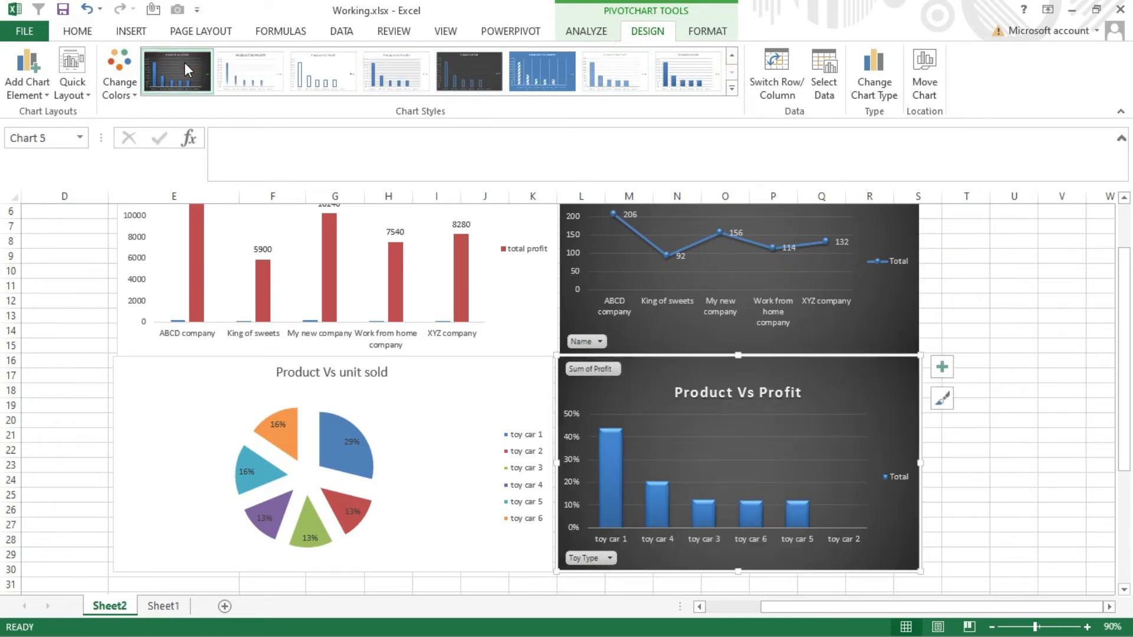
# - Apply the white style with bevelled slices to the pie chart and the dark grey style to the total profit column chart
pyautogui.click(498, 375)
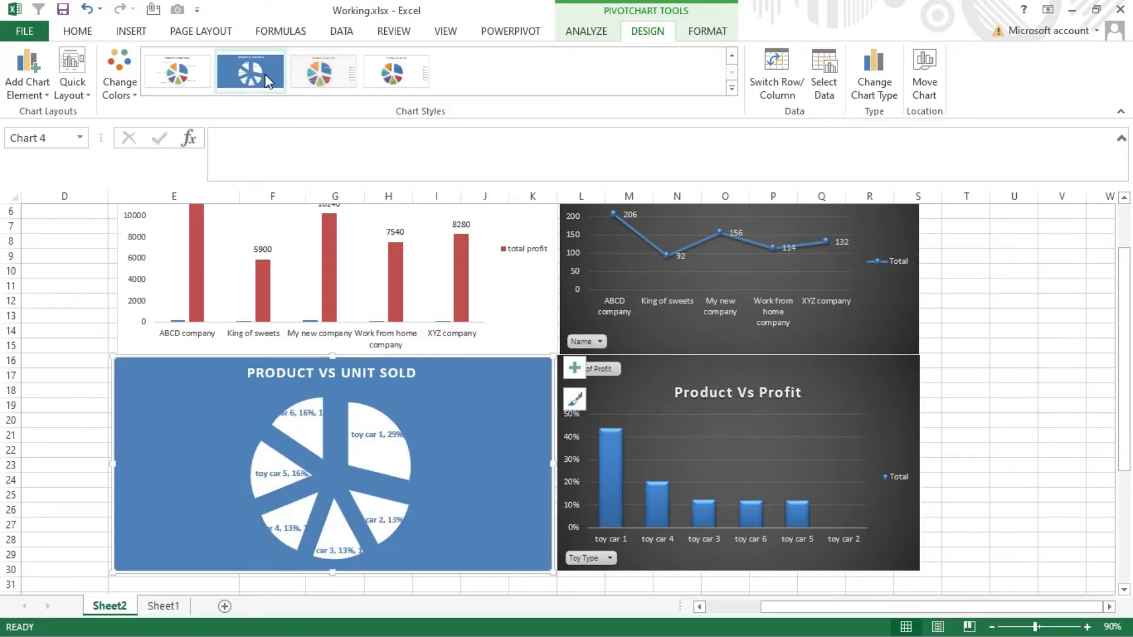
pyautogui.click(387, 83)
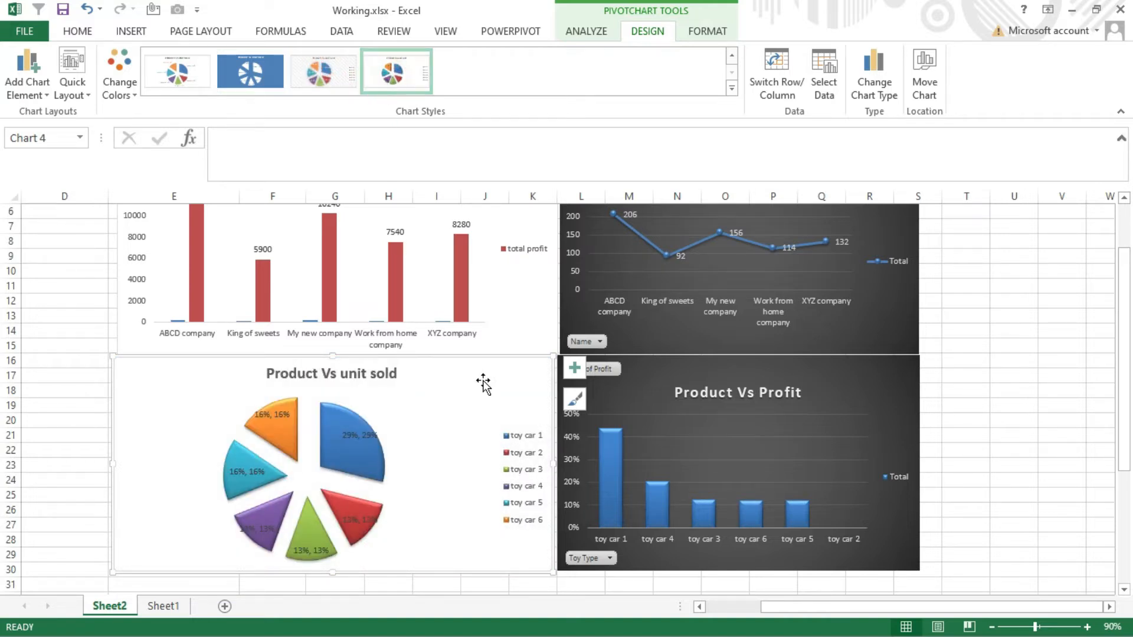
pyautogui.click(527, 320)
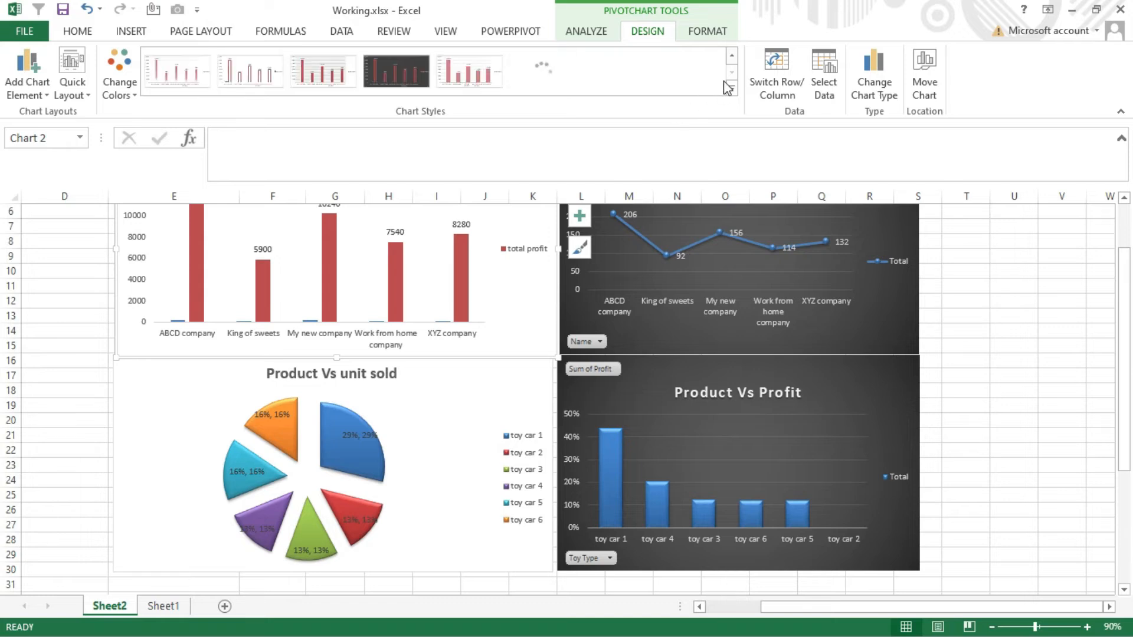
pyautogui.click(733, 57)
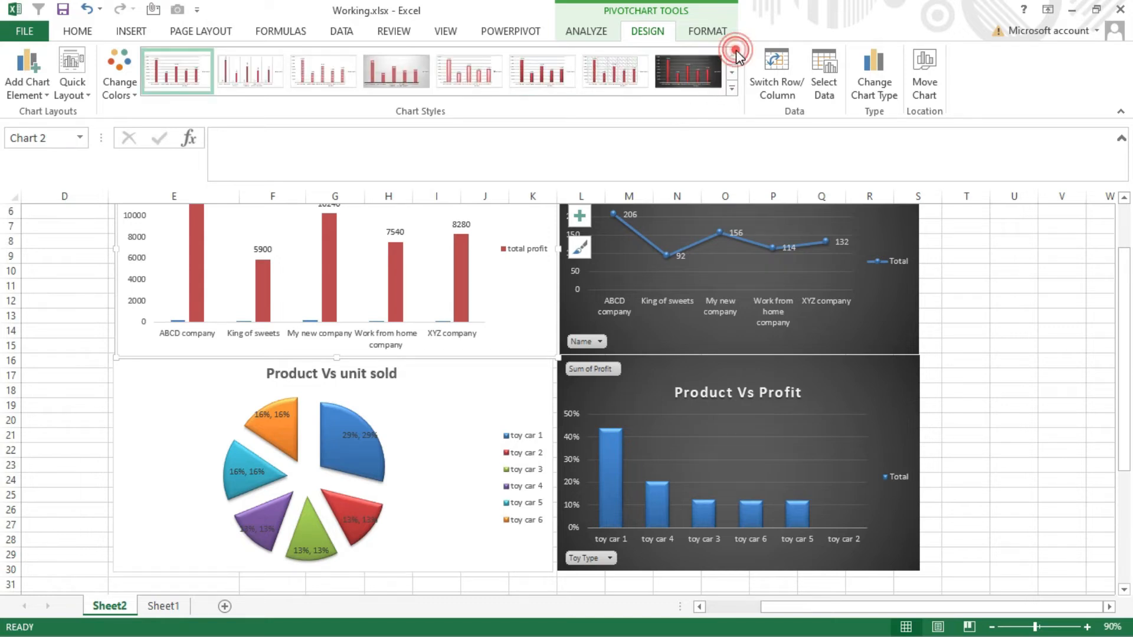
pyautogui.click(707, 51)
pyautogui.click(694, 272)
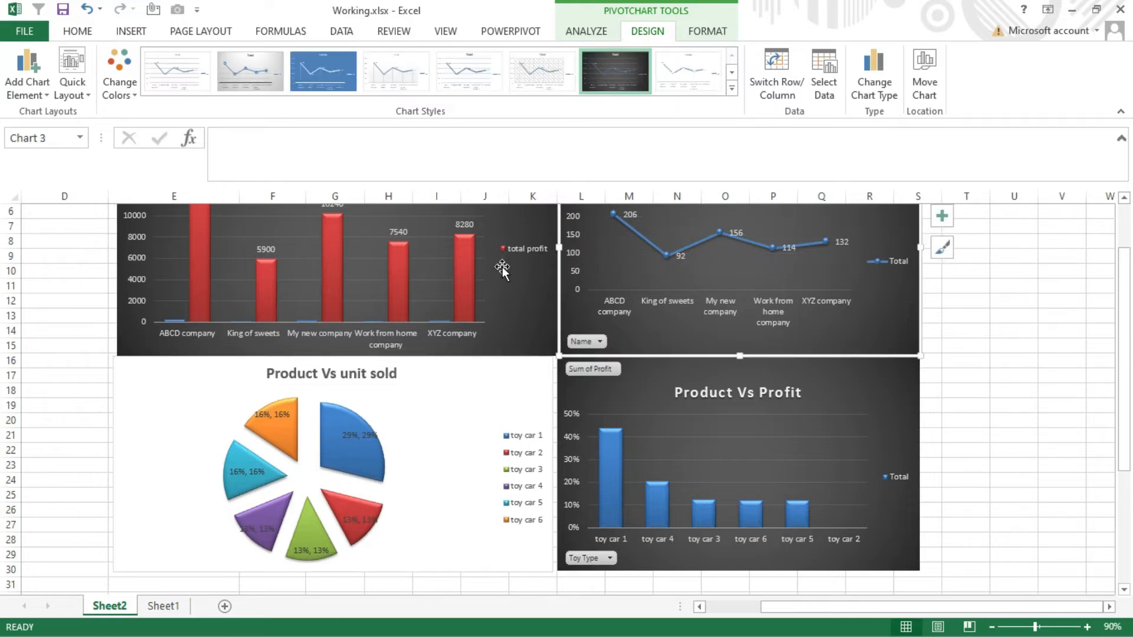
pyautogui.click(439, 264)
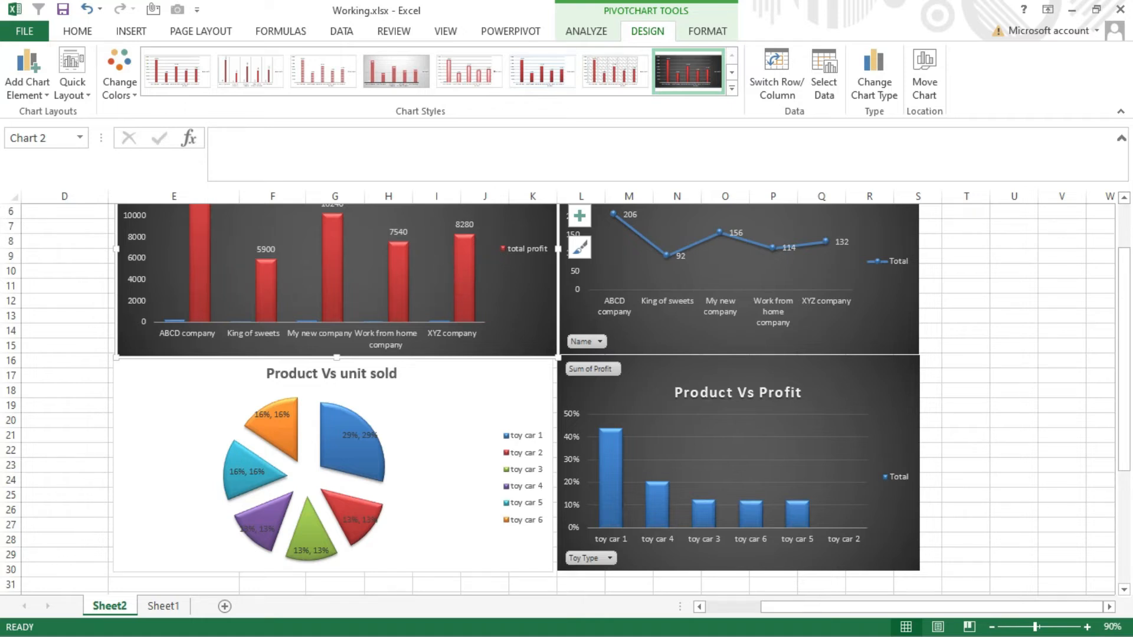
# - Insert a slicer for the Orders table's Customer ID from the workbook data model and place it beside the Count of Order ID line chart
pyautogui.click(992, 626)
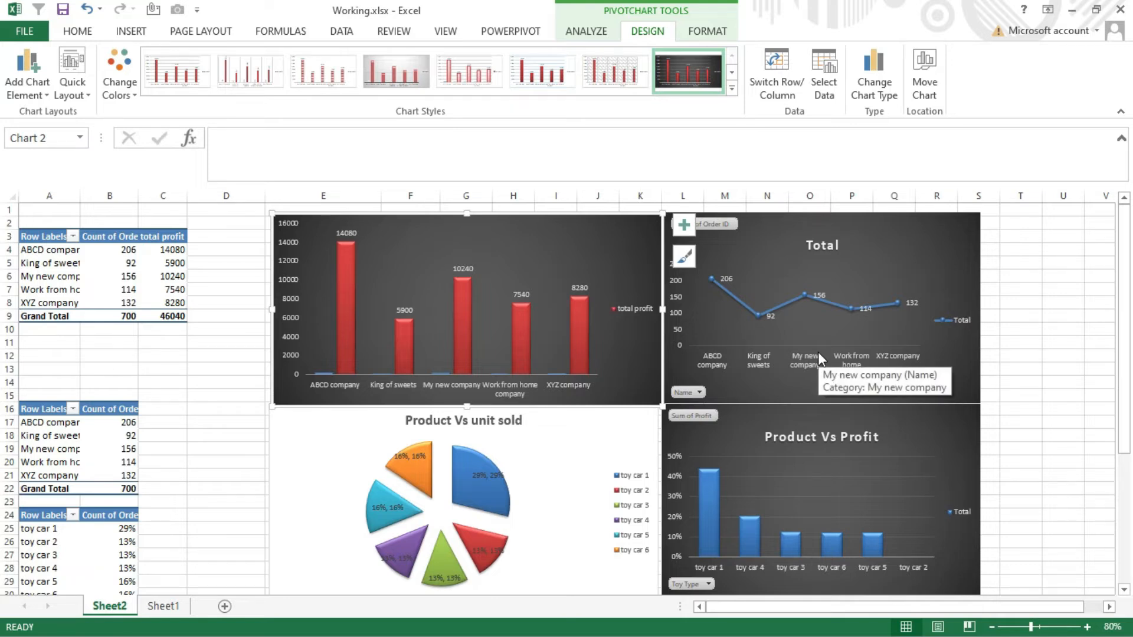
pyautogui.press('Escape')
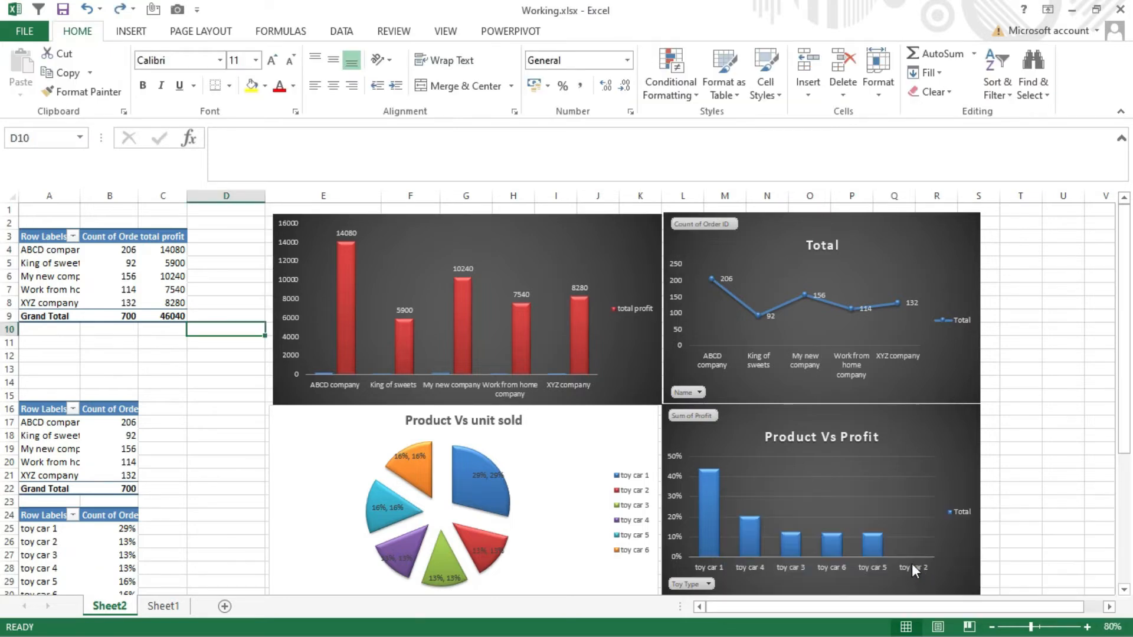
pyautogui.click(245, 272)
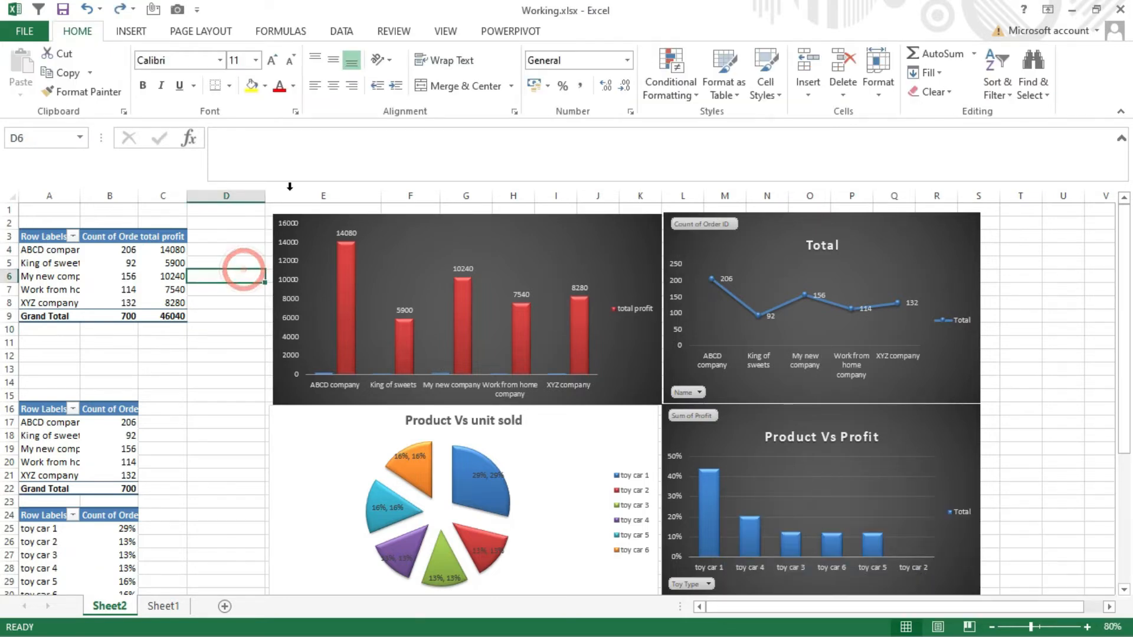
pyautogui.click(130, 33)
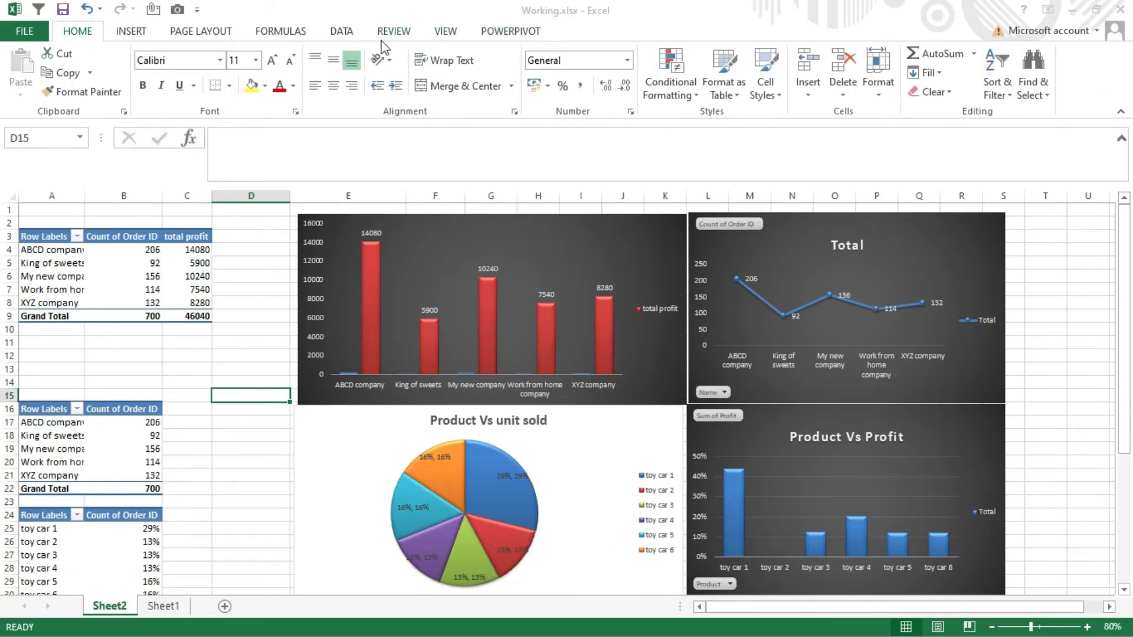
pyautogui.click(138, 37)
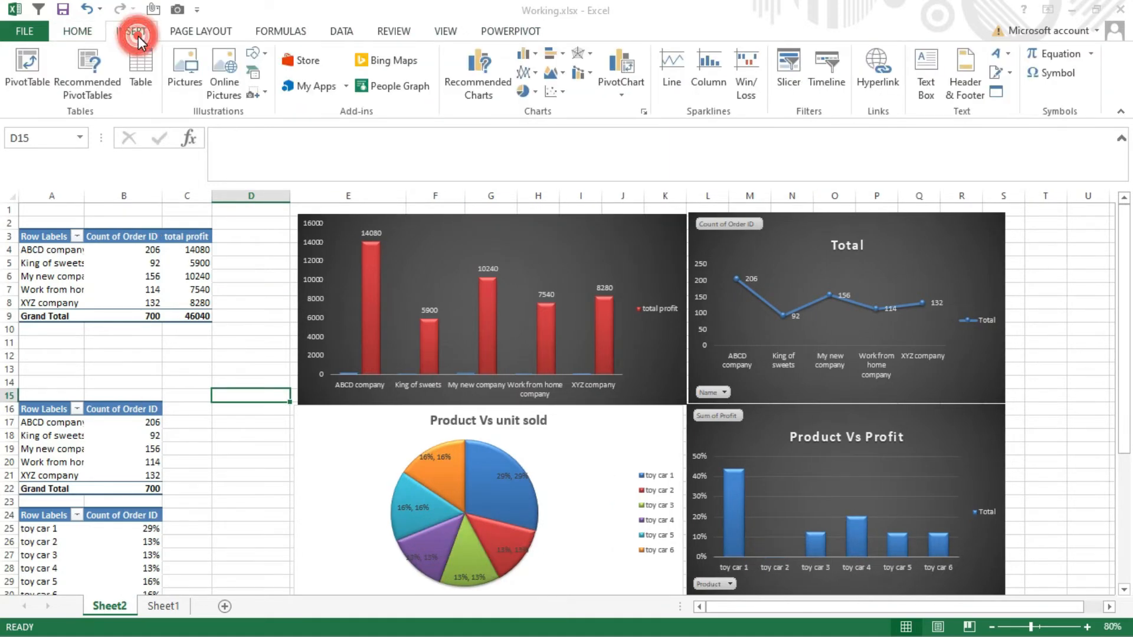
pyautogui.click(802, 75)
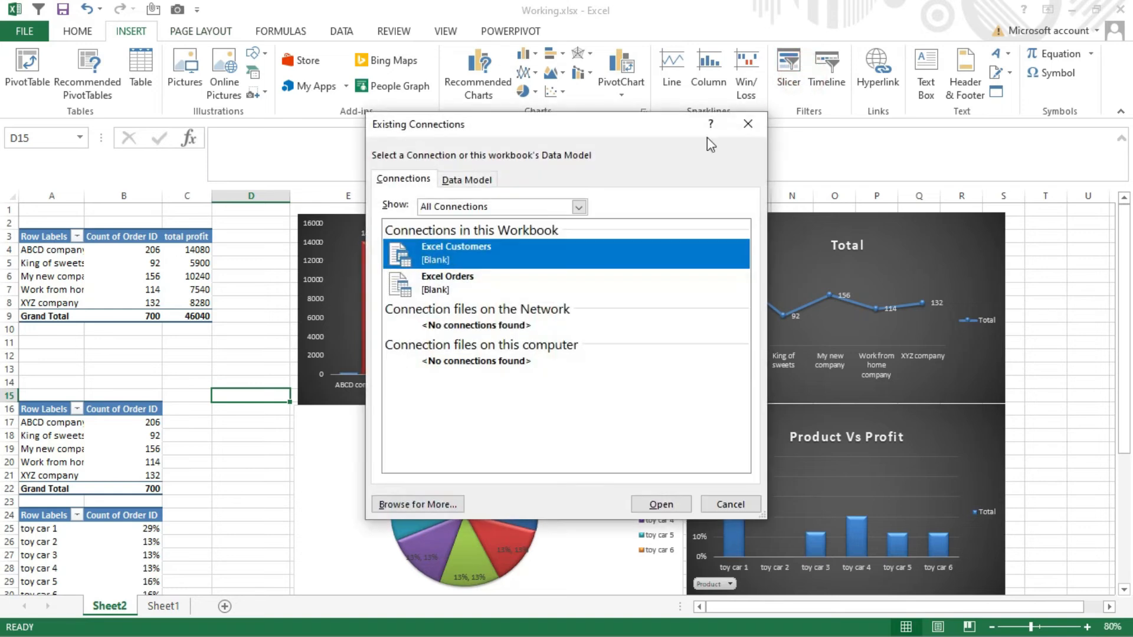
pyautogui.click(470, 187)
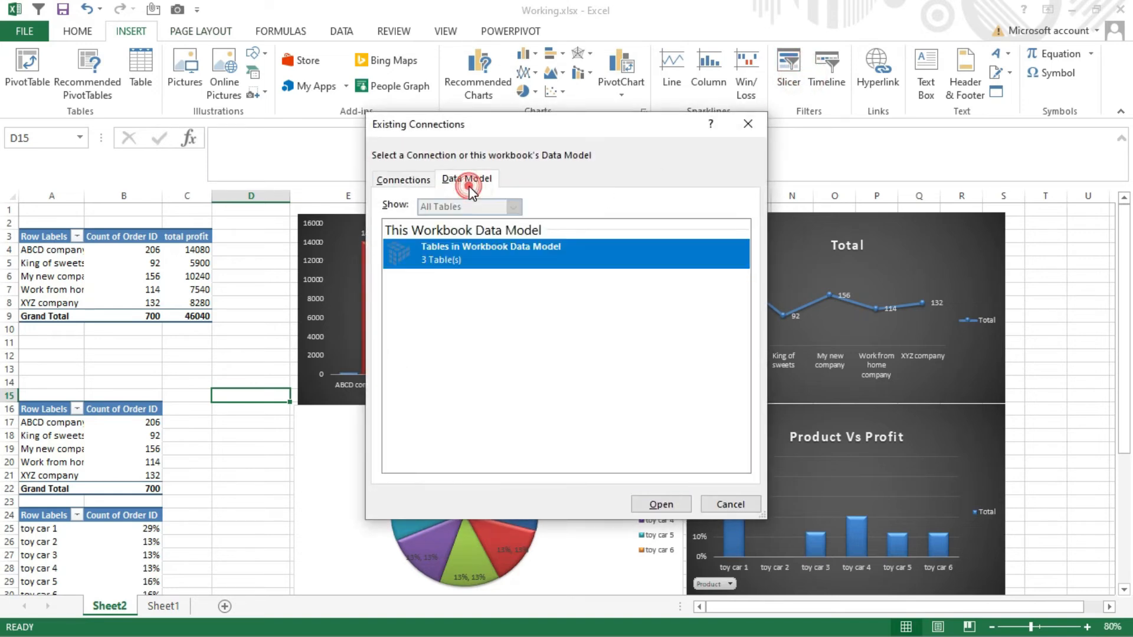
pyautogui.doubleClick(442, 257)
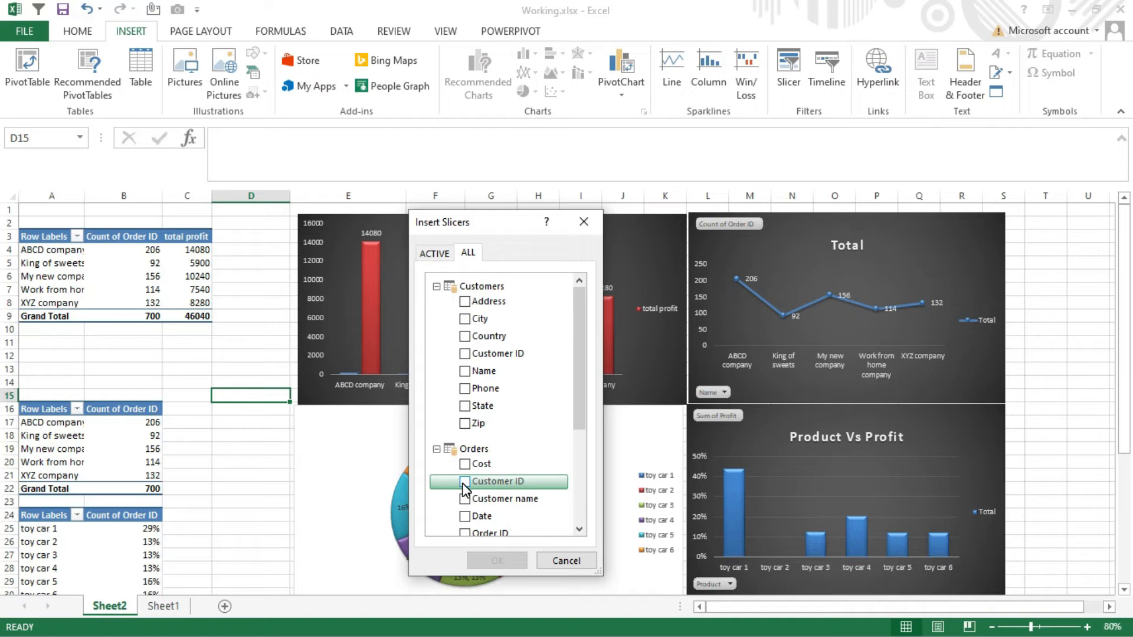
pyautogui.click(465, 481)
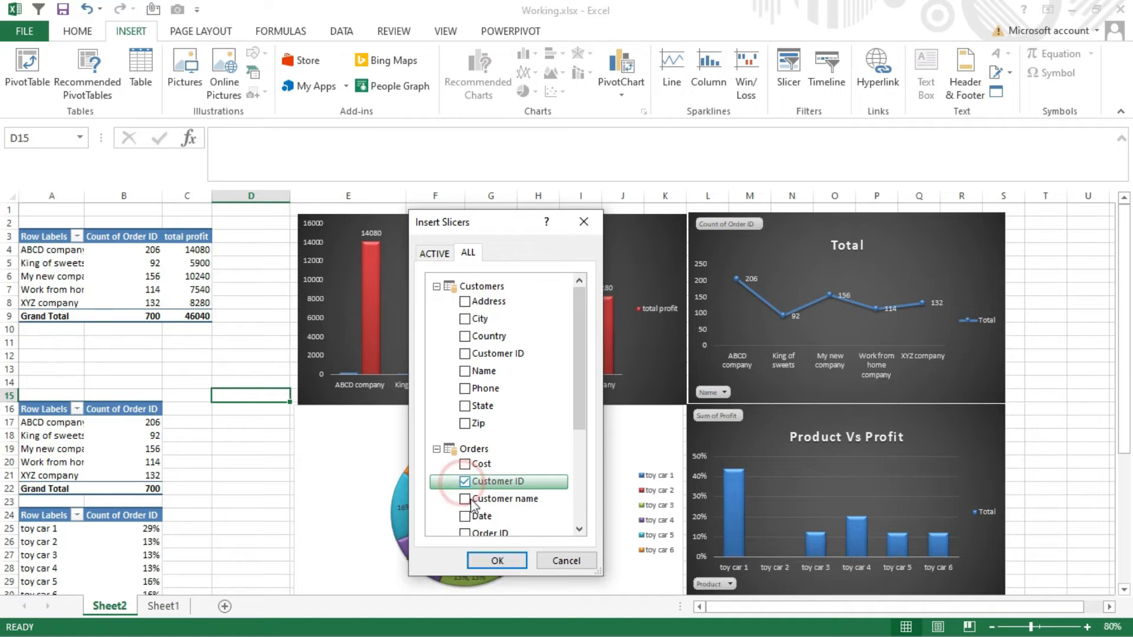
pyautogui.click(514, 558)
pyautogui.moveTo(607, 455); pyautogui.dragTo(712, 355)
pyautogui.moveTo(843, 604); pyautogui.dragTo(775, 604)
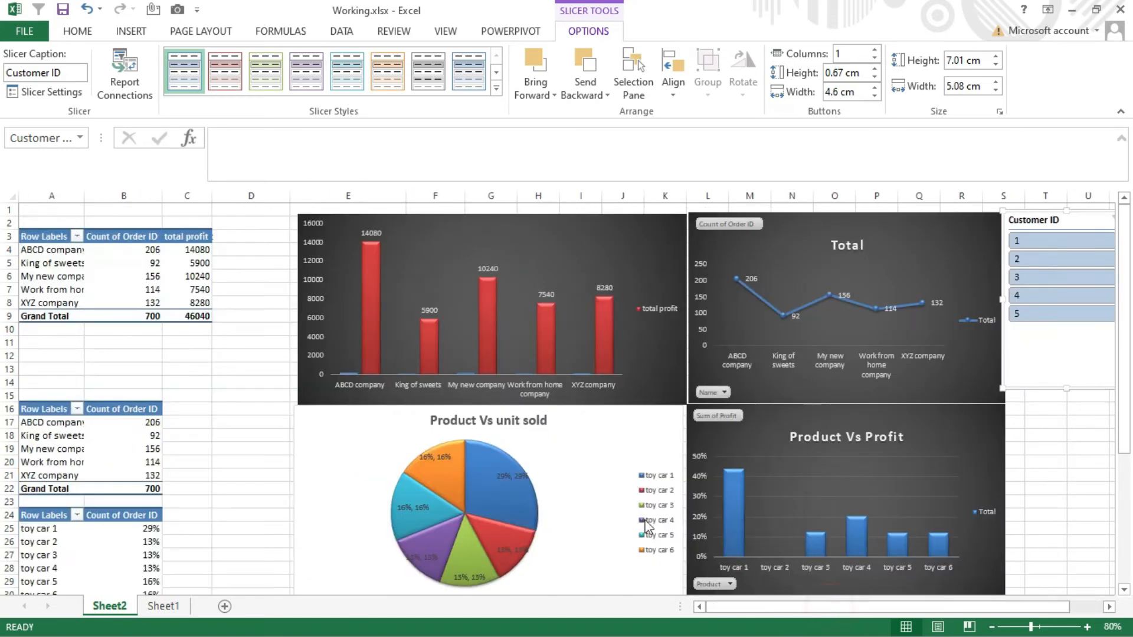
# - Connect the Customer ID slicer to PivotTable2, PivotTable3, PivotTable4 and PivotTable5
pyautogui.click(119, 73)
pyautogui.click(379, 383)
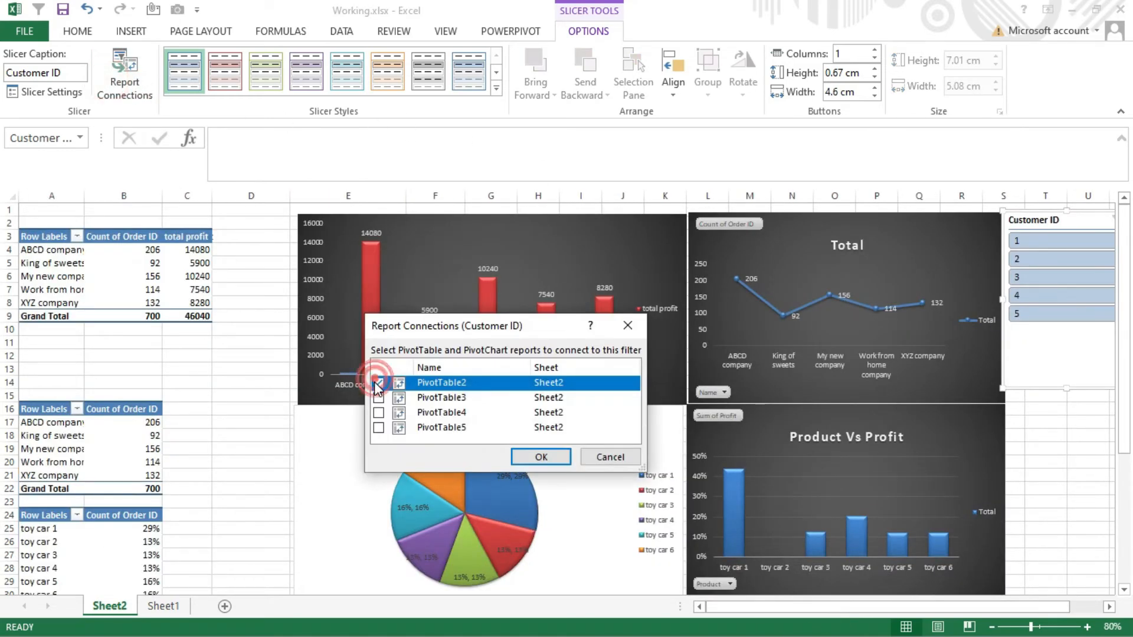
pyautogui.click(378, 397)
pyautogui.click(378, 412)
pyautogui.click(379, 427)
pyautogui.click(541, 456)
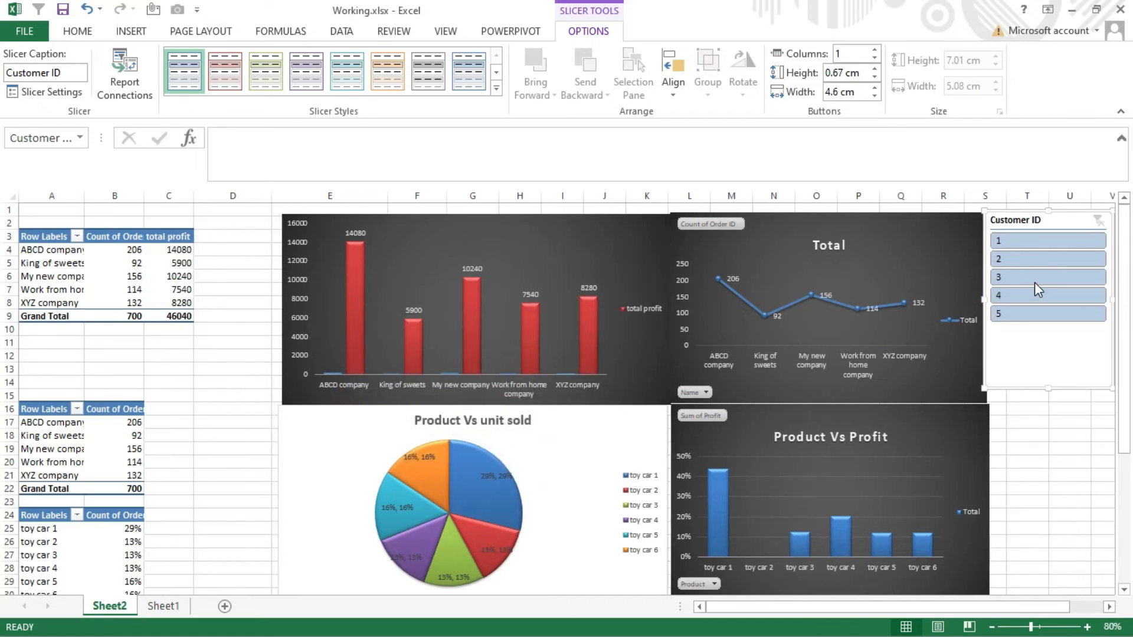
# - Test the Customer ID slicer by filtering on 3, 4 and 5 in turn, and clear its filter
pyautogui.click(1035, 282)
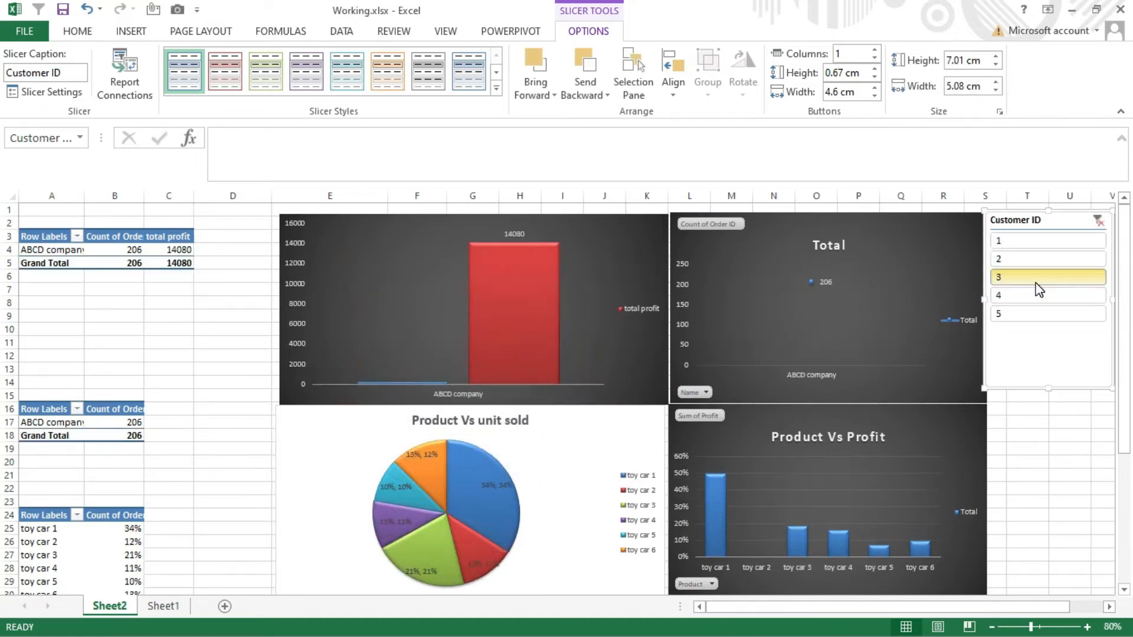
pyautogui.click(1036, 289)
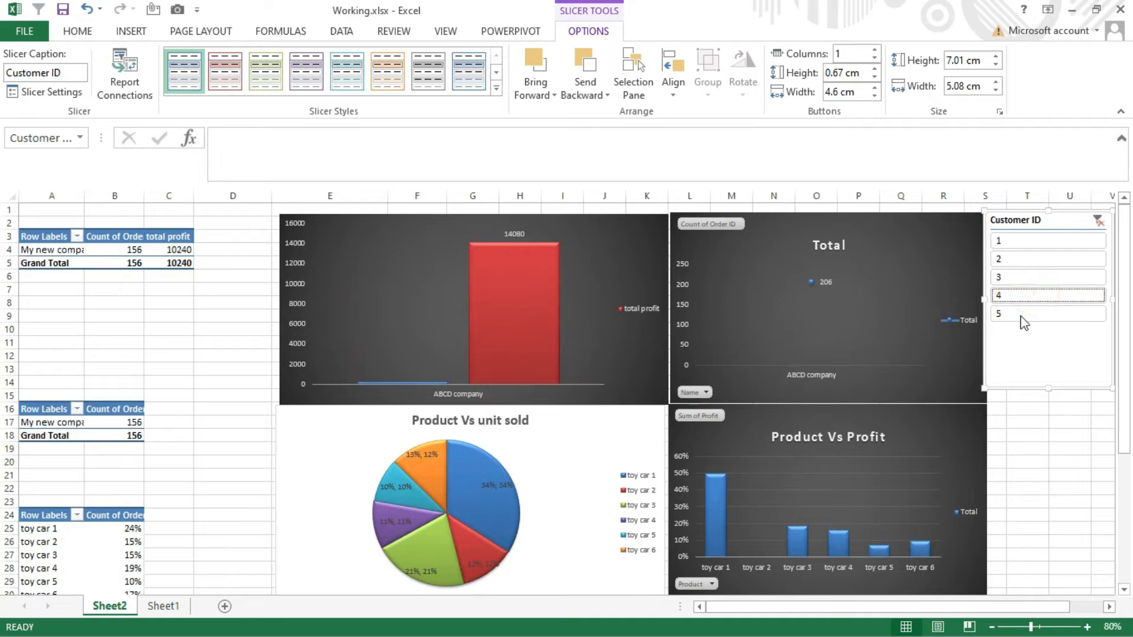
pyautogui.click(1024, 313)
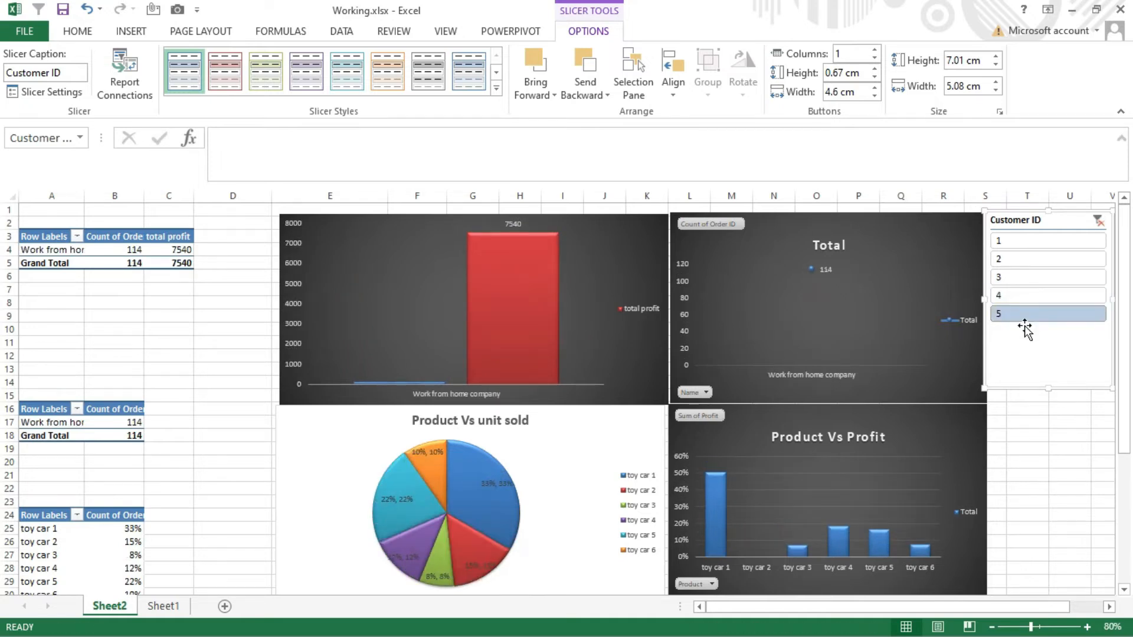
pyautogui.click(1098, 221)
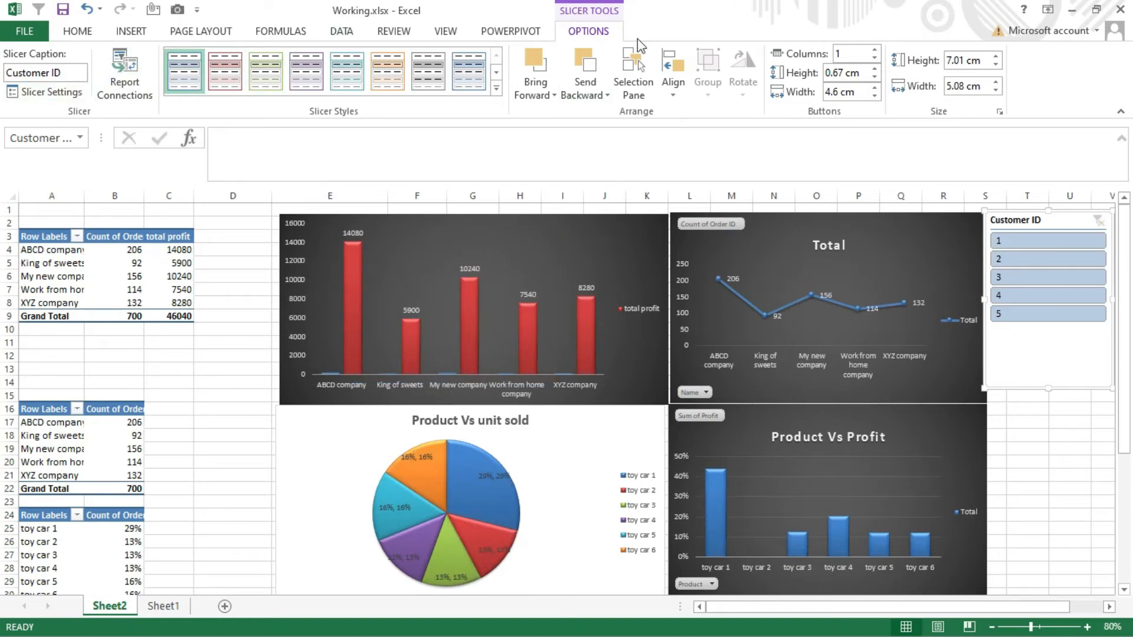
# - Insert a slicer for the Orders table's Product field from the workbook data model
pyautogui.click(120, 35)
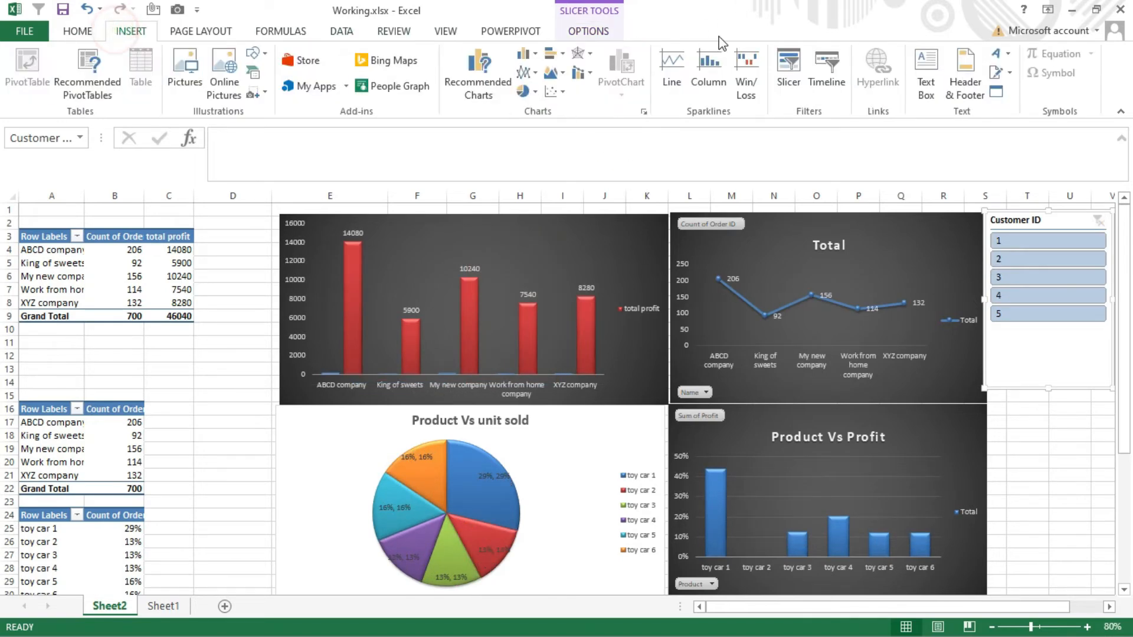
pyautogui.click(789, 65)
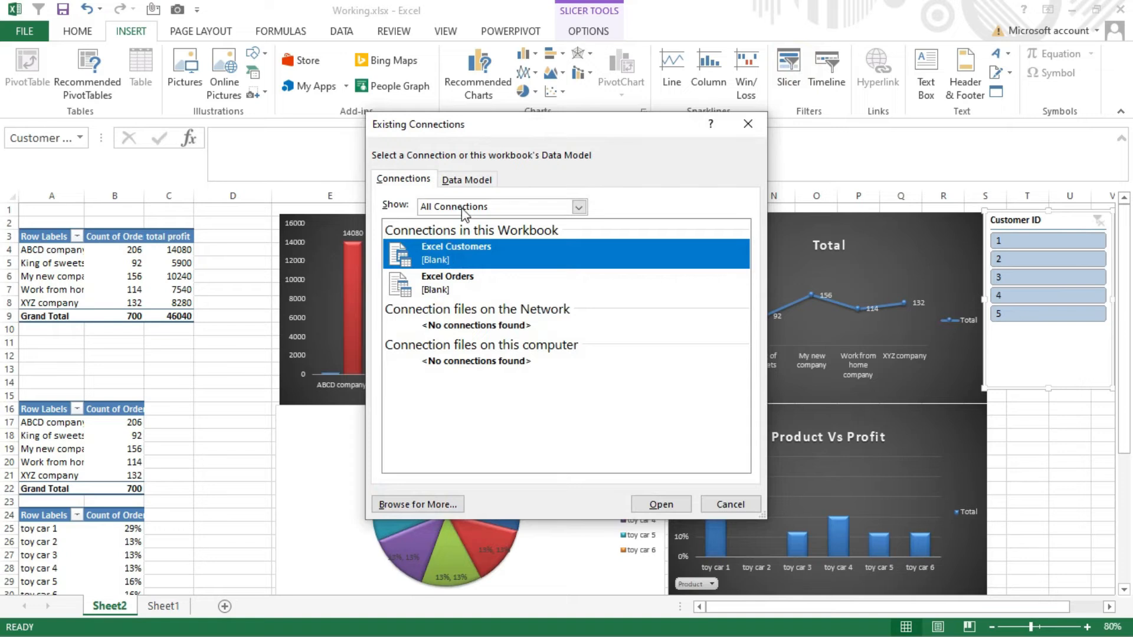
pyautogui.click(467, 180)
pyautogui.doubleClick(469, 246)
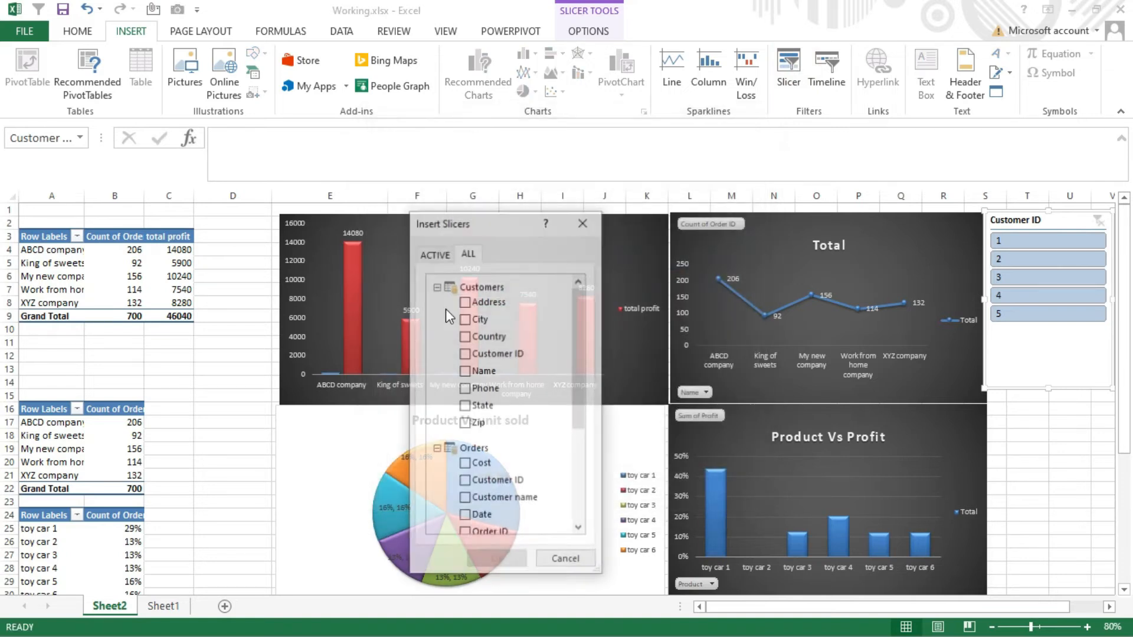
pyautogui.scroll(-2, 493, 463)
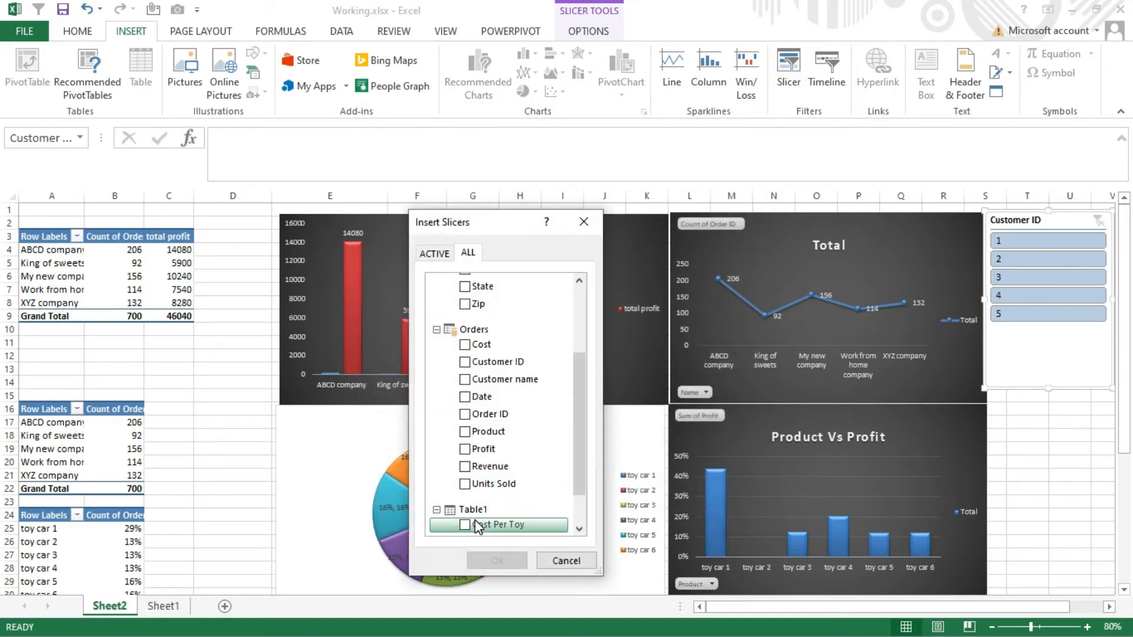
pyautogui.click(464, 432)
pyautogui.click(506, 561)
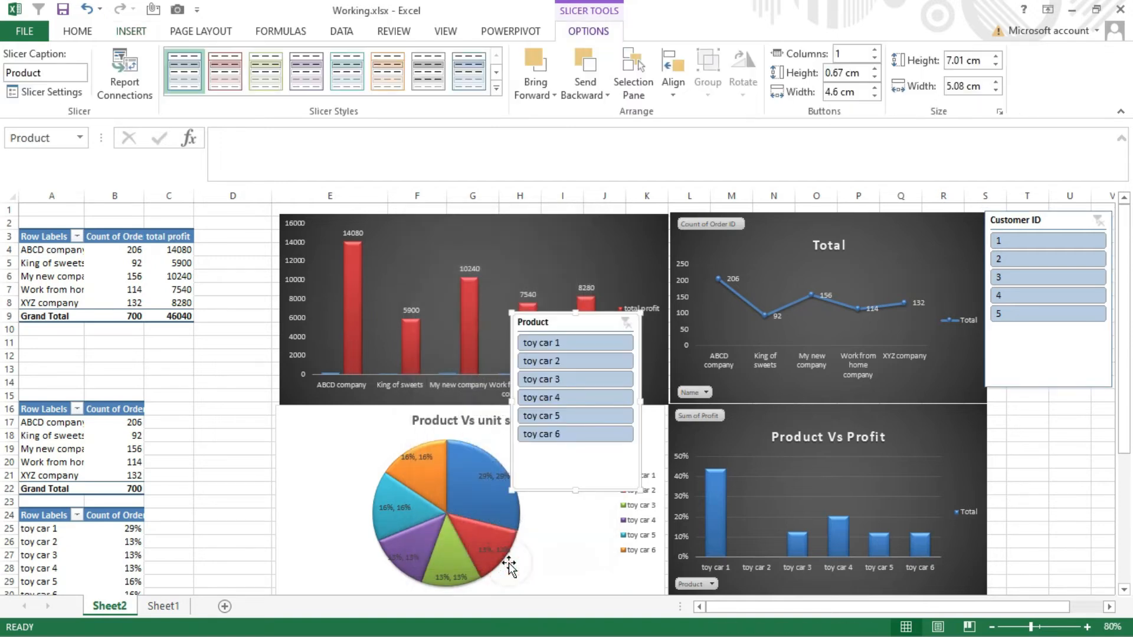
# - Apply the solid green slicer style to the Product slicer and place it below the Customer ID slicer
pyautogui.click(497, 88)
pyautogui.click(283, 160)
pyautogui.moveTo(574, 470); pyautogui.dragTo(1054, 547)
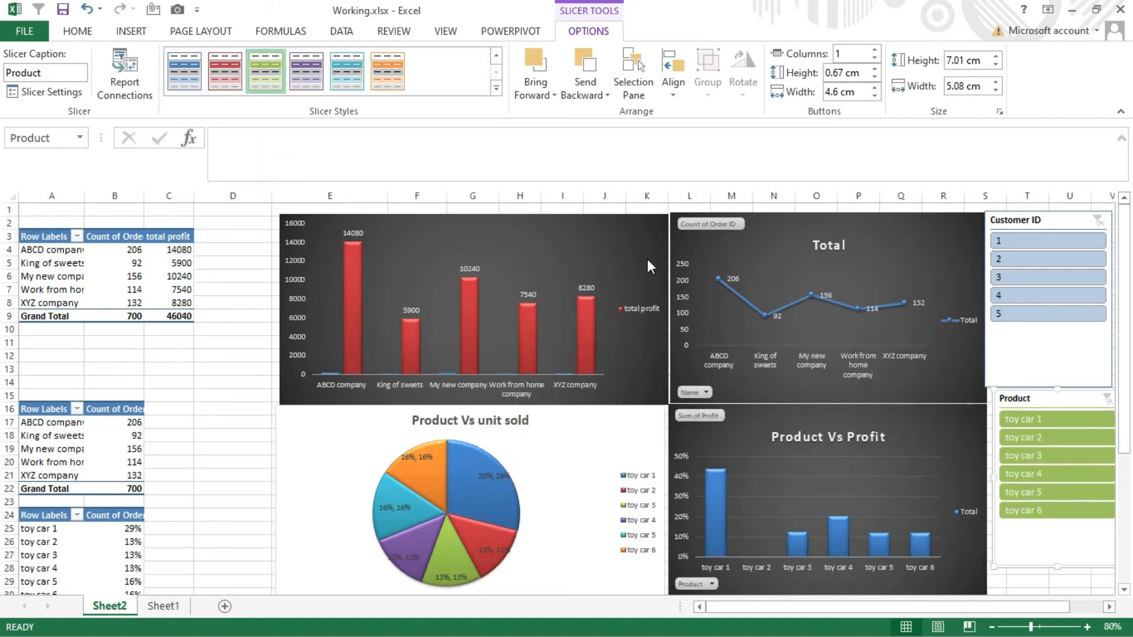
# - Connect the Product slicer to PivotTable2, PivotTable3, PivotTable4 and PivotTable5
pyautogui.click(122, 72)
pyautogui.click(378, 383)
pyautogui.click(379, 398)
pyautogui.click(378, 412)
pyautogui.click(378, 428)
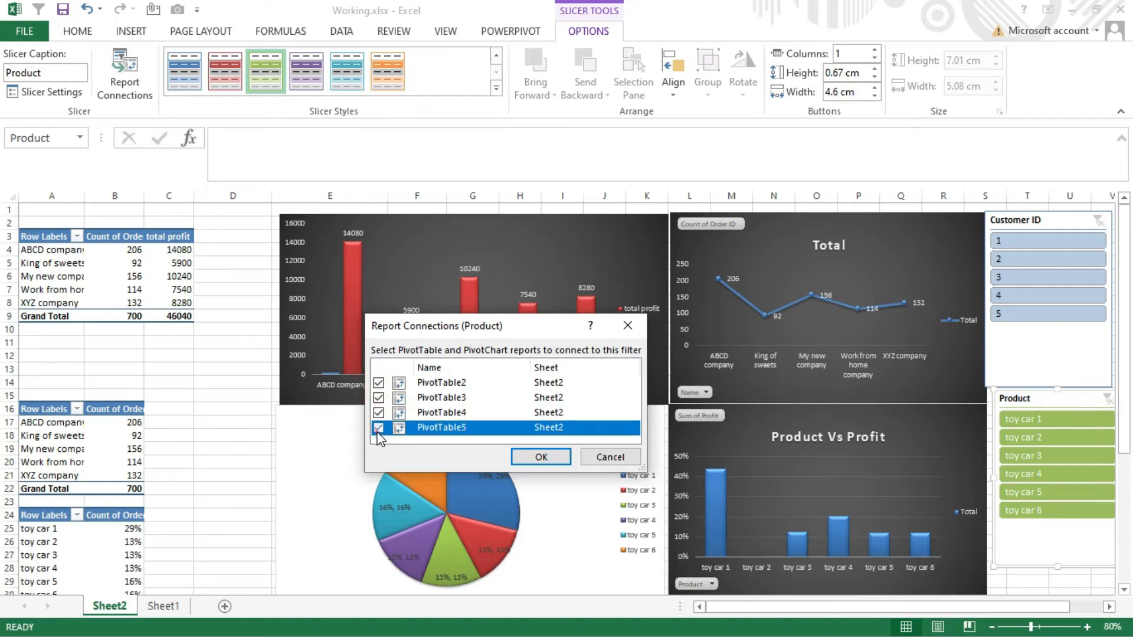
pyautogui.click(541, 457)
# - Test the Product slicer by filtering on toy car 4 and toy car 2 in turn, and clear its filter
pyautogui.click(1022, 473)
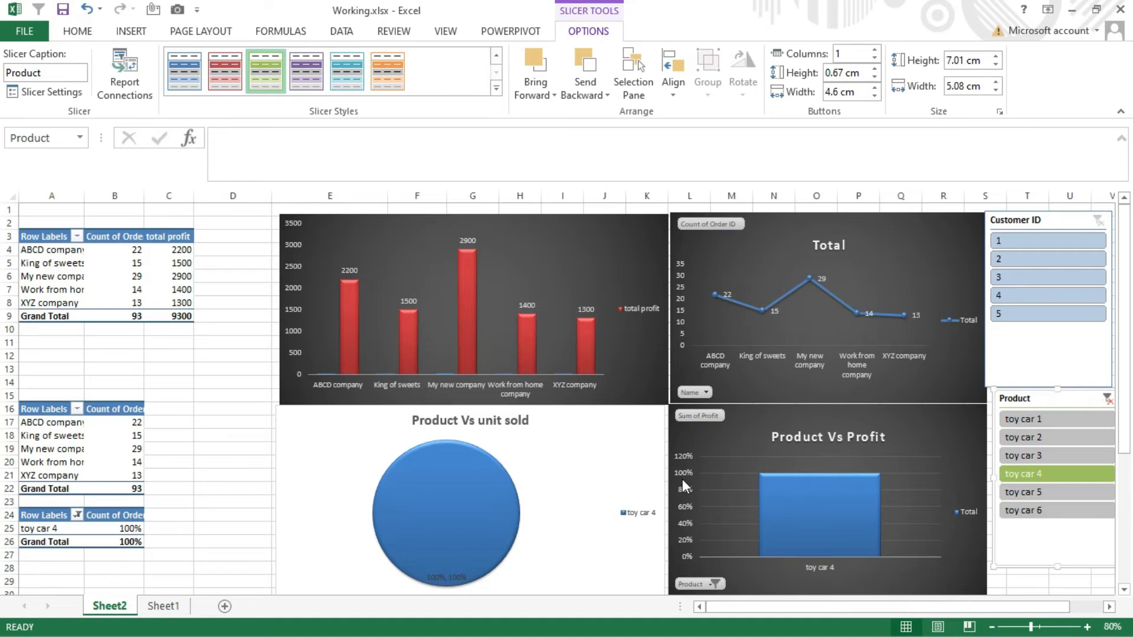
pyautogui.click(1075, 439)
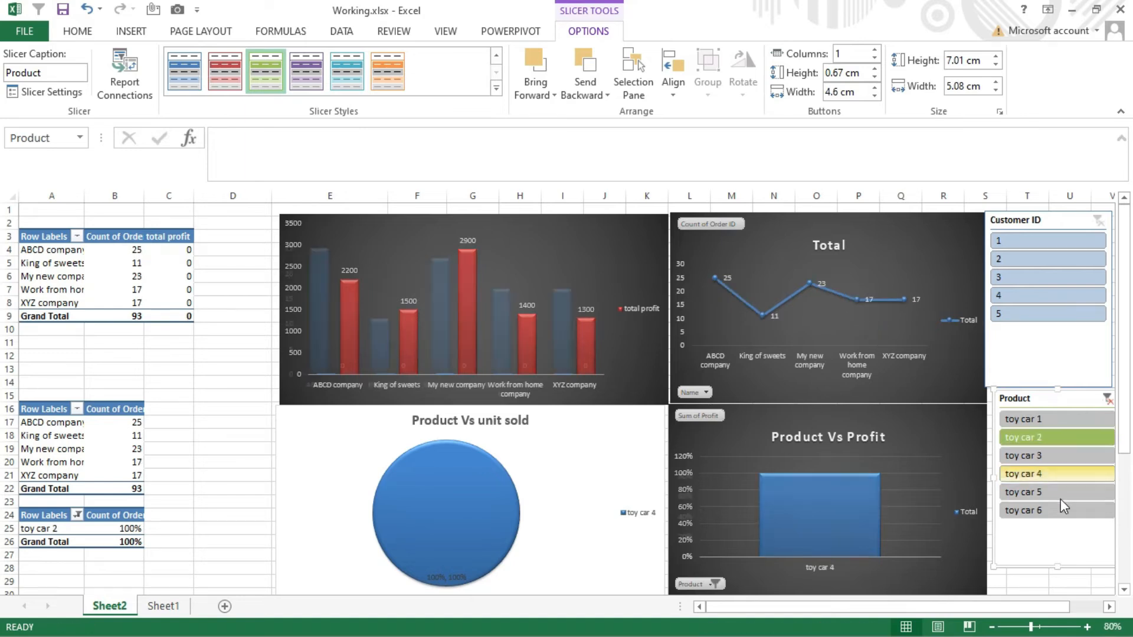
pyautogui.click(1060, 538)
pyautogui.click(1107, 403)
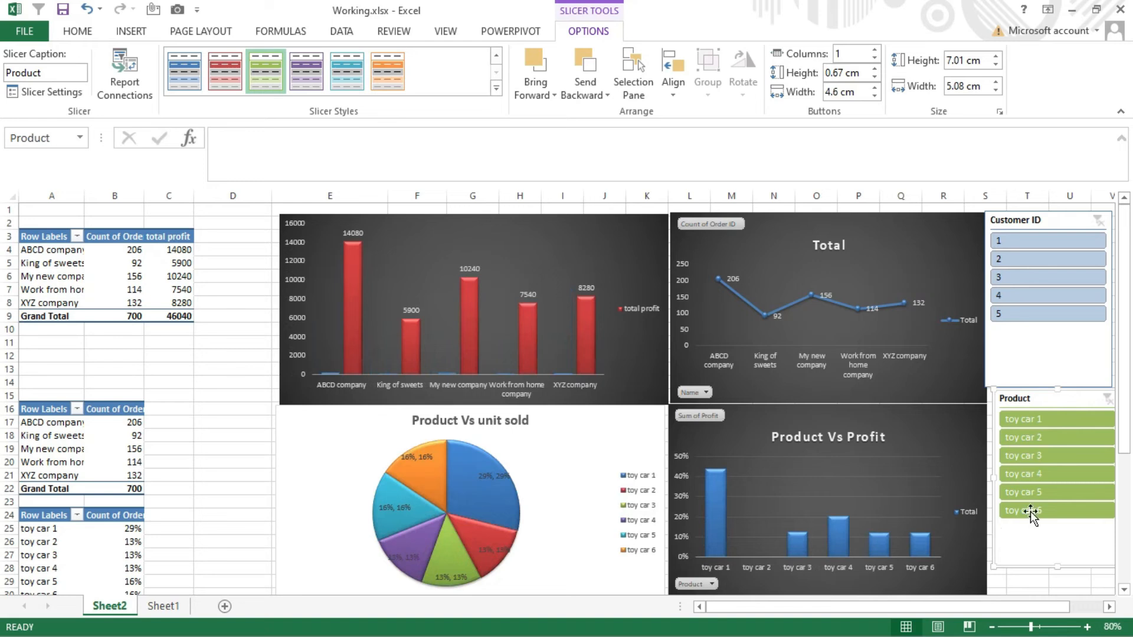
# - Insert a timeline for the Orders table's Date field from the workbook data model
pyautogui.click(131, 32)
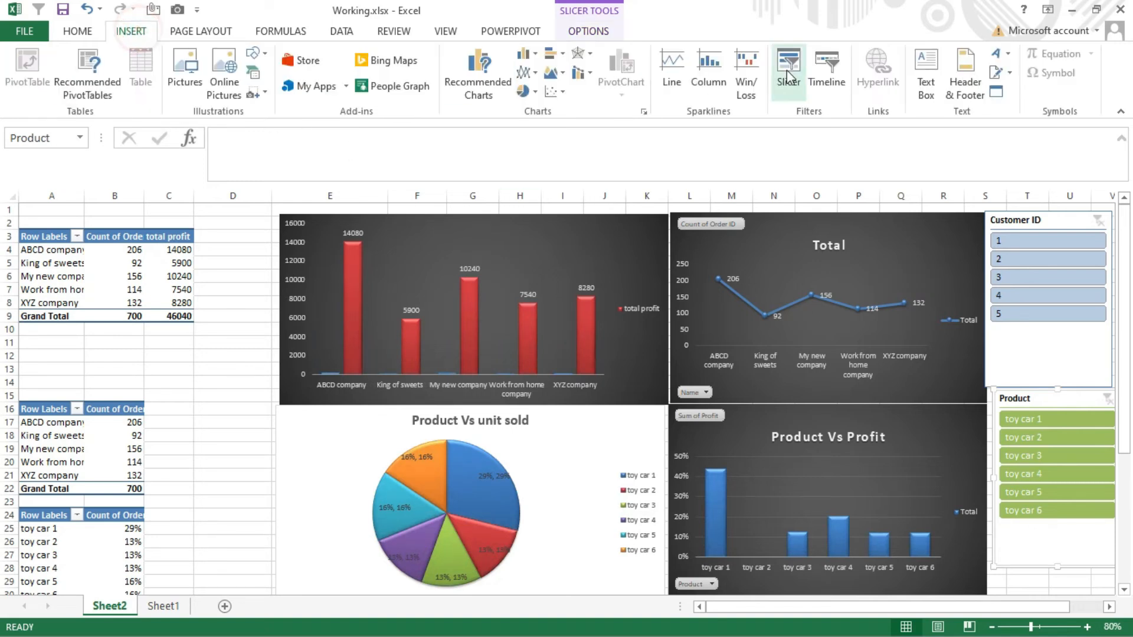
pyautogui.click(829, 94)
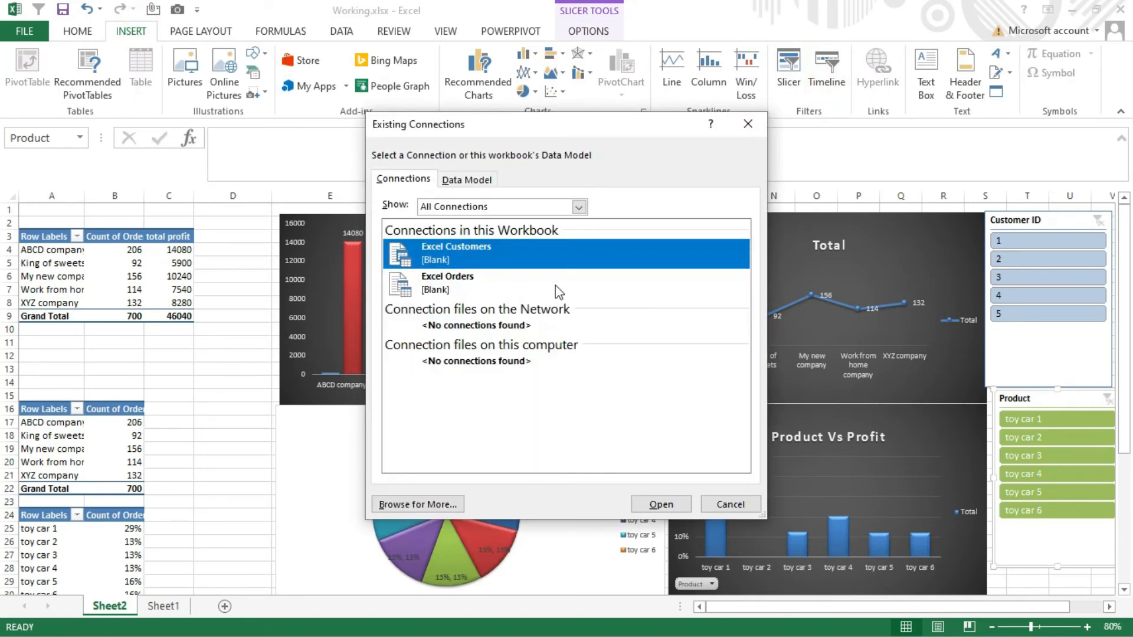
pyautogui.click(453, 180)
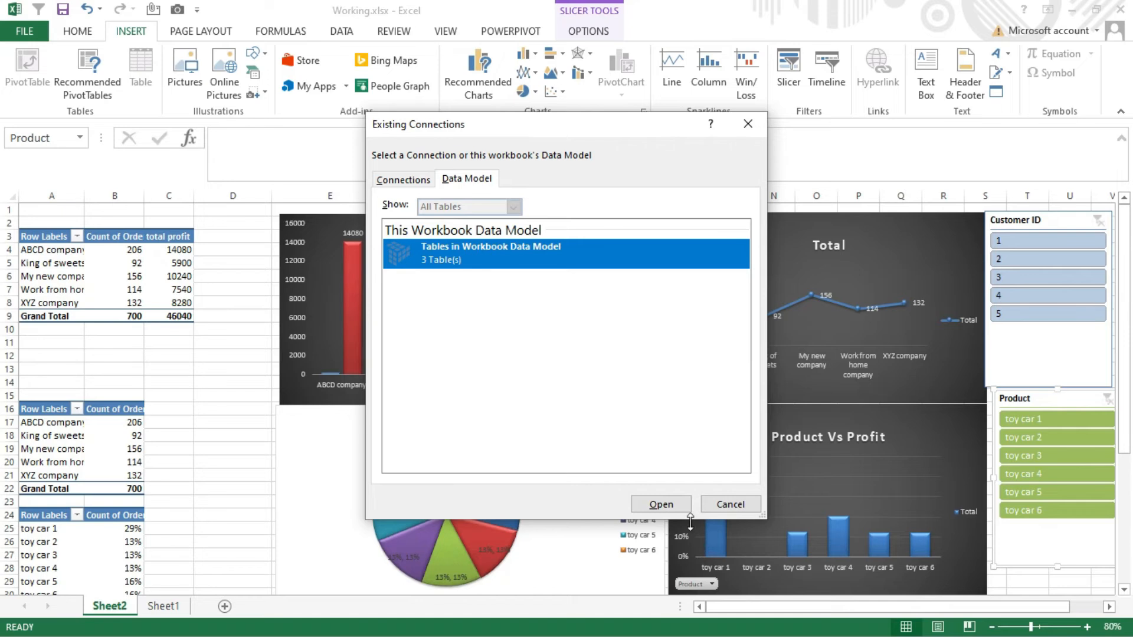
pyautogui.click(678, 505)
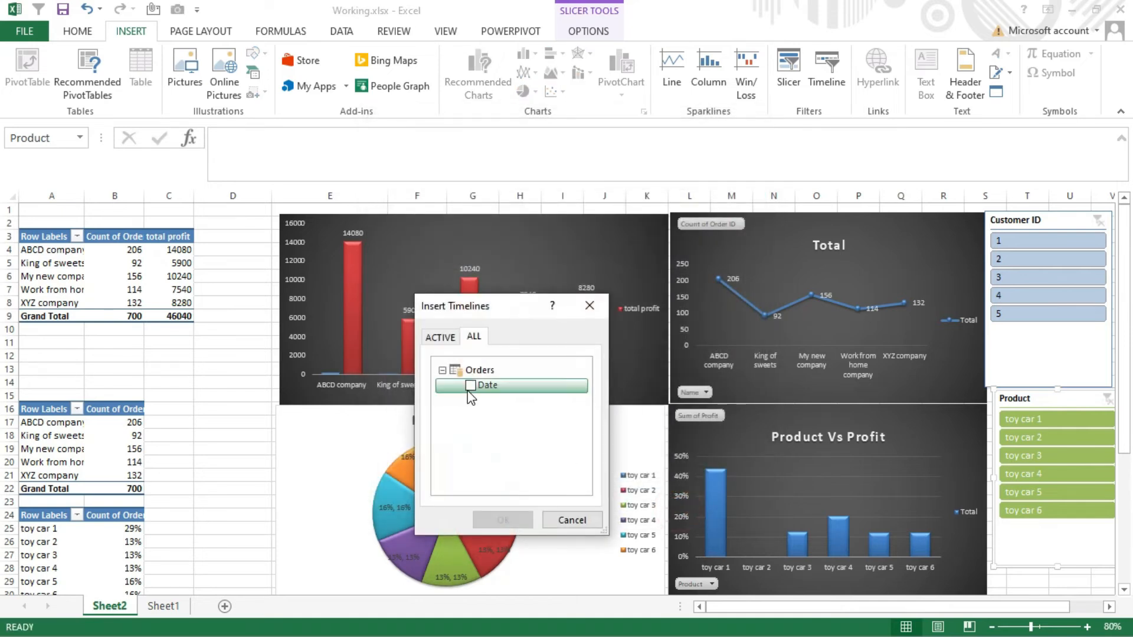
pyautogui.click(470, 387)
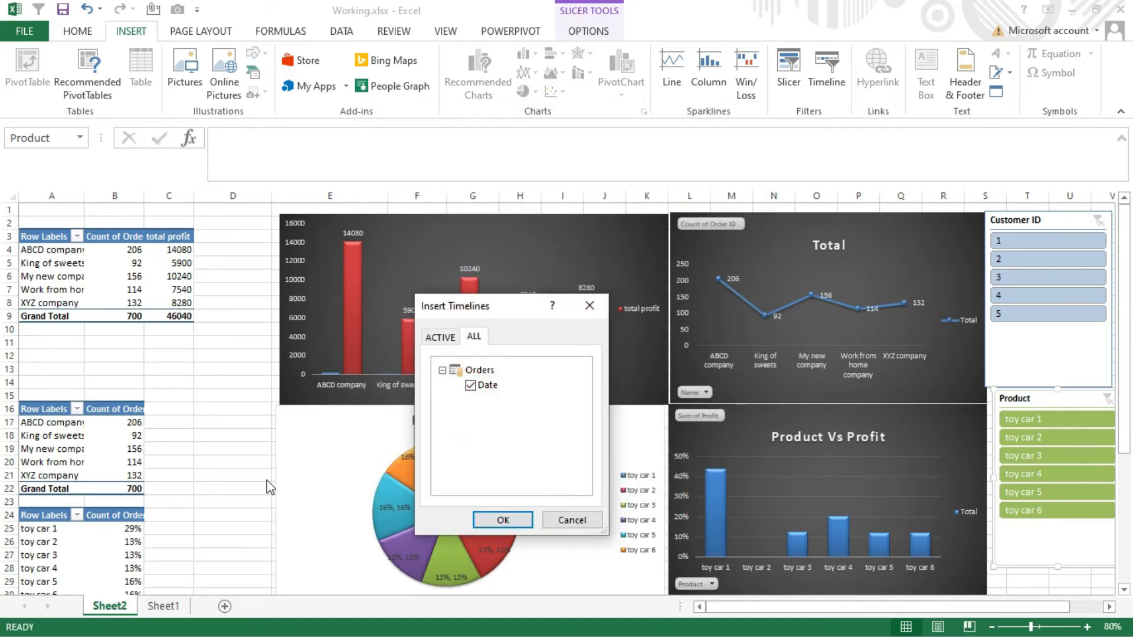
pyautogui.click(526, 524)
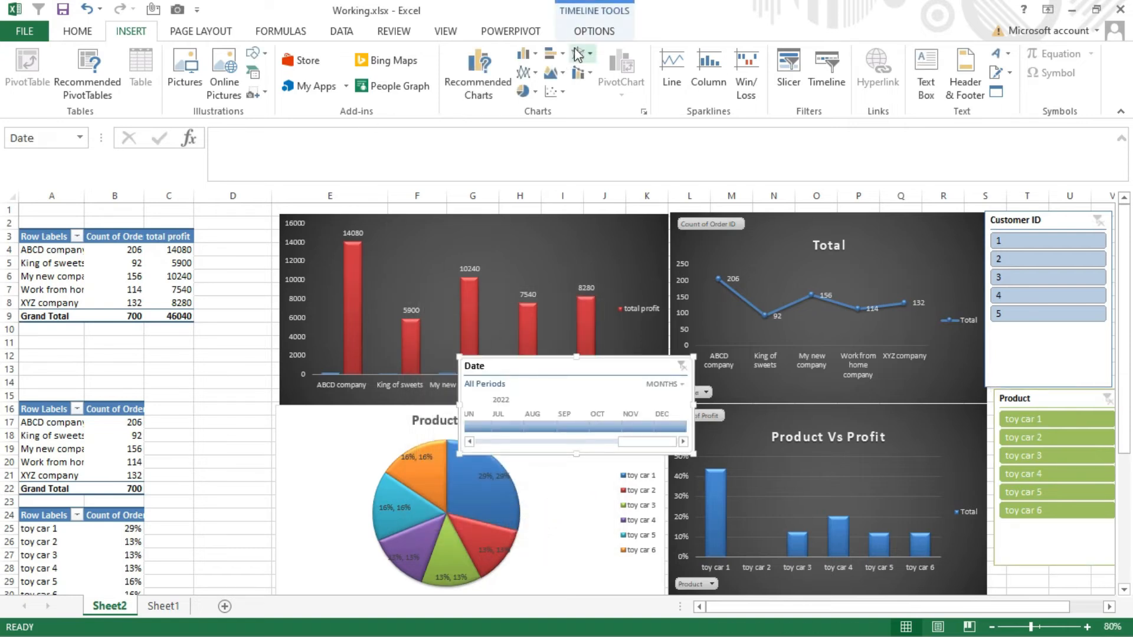
# - Connect the Date timeline to PivotTable2, PivotTable3, PivotTable4 and PivotTable5
pyautogui.click(594, 32)
pyautogui.click(118, 66)
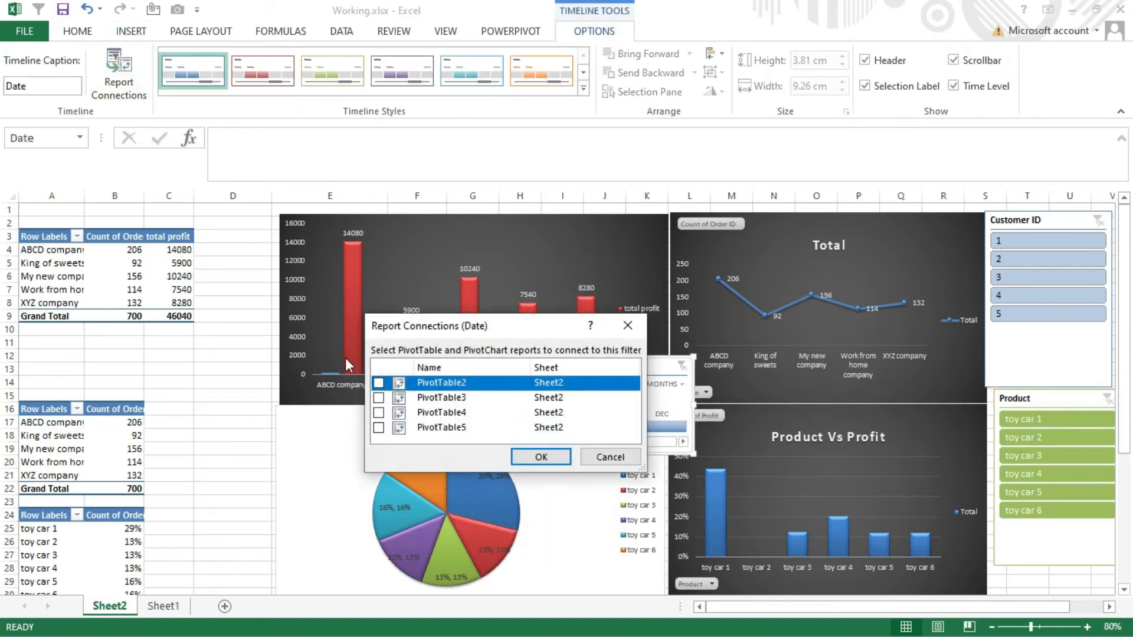
pyautogui.click(380, 384)
pyautogui.click(379, 398)
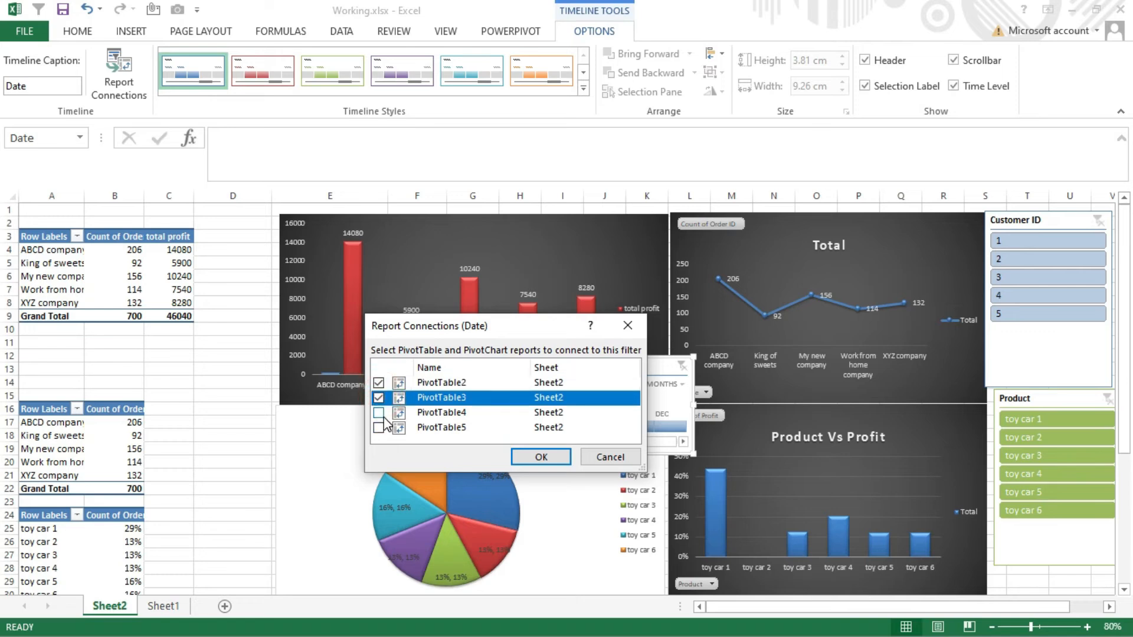
pyautogui.click(380, 412)
pyautogui.click(379, 427)
pyautogui.click(541, 457)
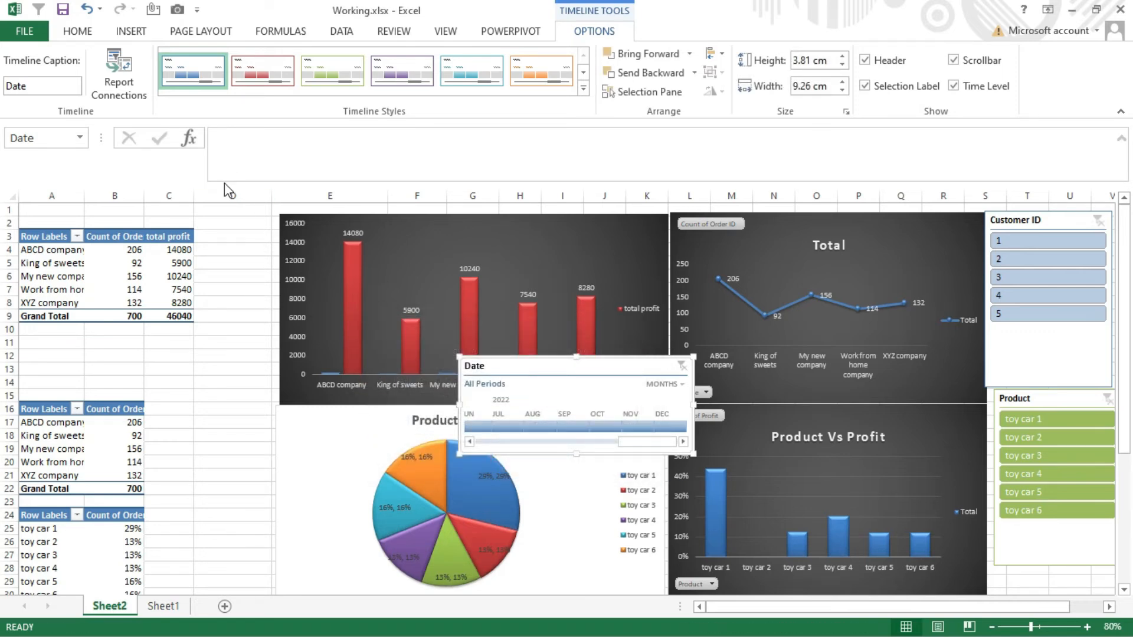
# - Hide columns A to D, which hold the pivot tables, on Sheet2
pyautogui.moveTo(225, 189); pyautogui.dragTo(53, 194)
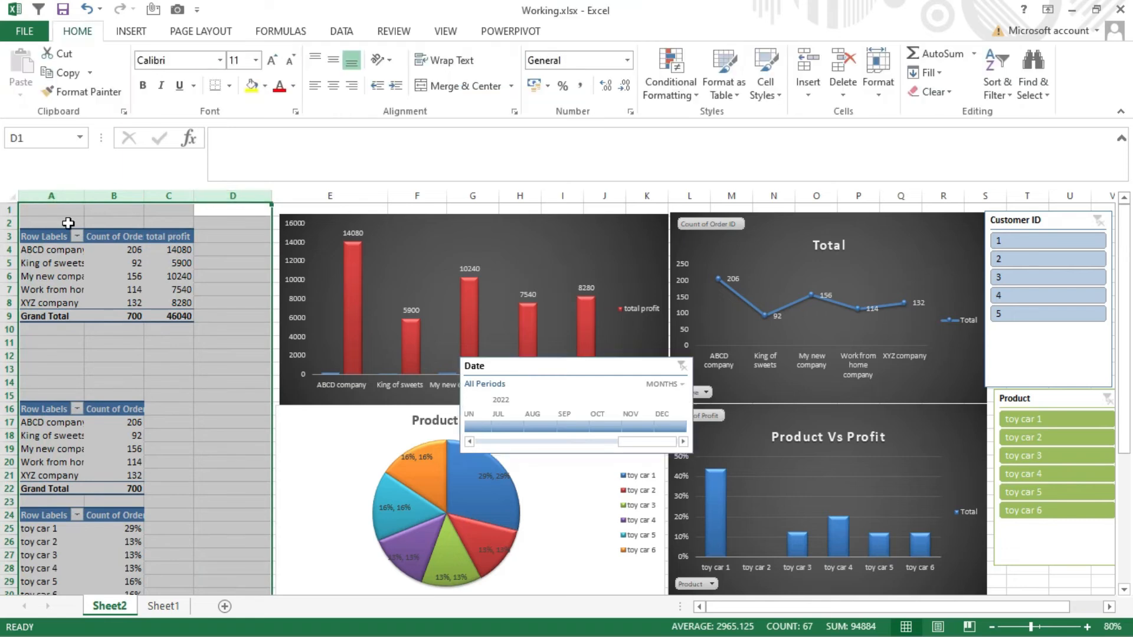
pyautogui.rightClick(78, 223)
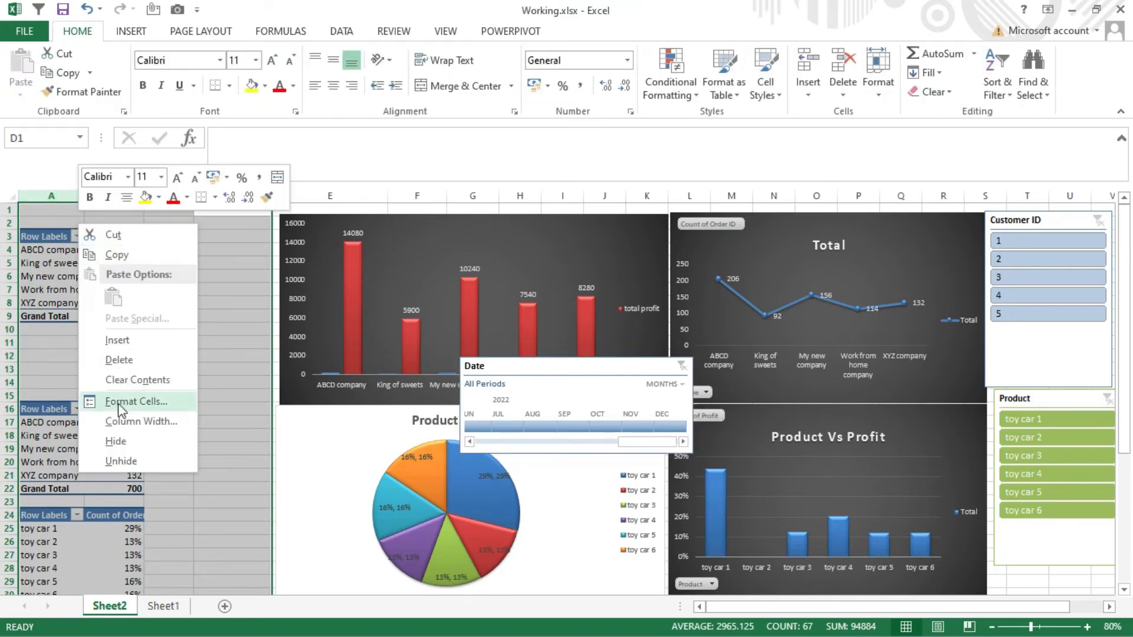
pyautogui.click(118, 440)
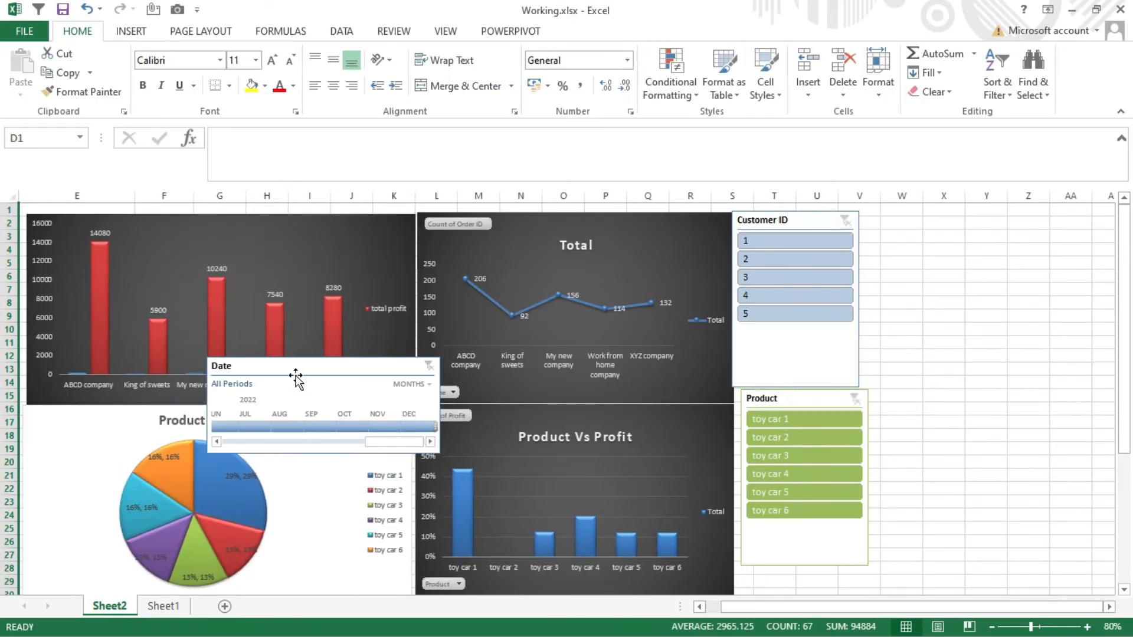
# - Move the Date timeline off the charts to beside the Customer ID slicer, and shorten that slicer to just below its last item
pyautogui.moveTo(302, 374); pyautogui.dragTo(970, 230)
pyautogui.moveTo(1105, 314); pyautogui.dragTo(1088, 316)
pyautogui.click(811, 342)
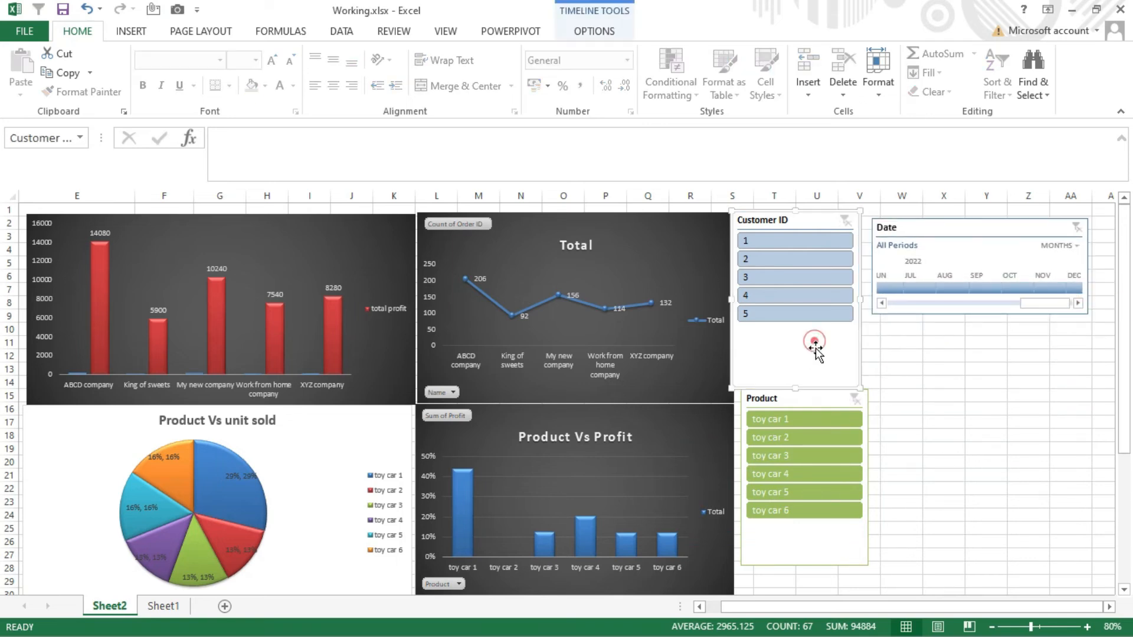
pyautogui.moveTo(856, 386); pyautogui.dragTo(857, 335)
# - Move the Product slicer against the Product Vs Profit chart and narrow it to about columns T to U
pyautogui.click(850, 549)
pyautogui.moveTo(867, 565); pyautogui.dragTo(803, 541)
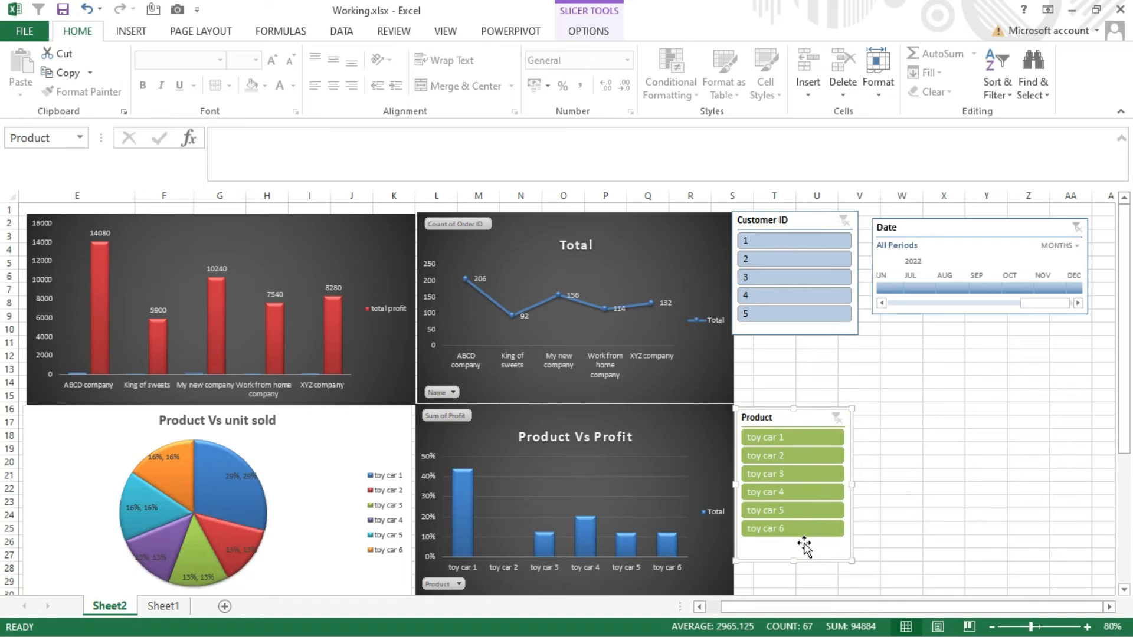
pyautogui.moveTo(851, 562); pyautogui.dragTo(832, 503)
# - Resize the Customer ID slicer to the Product slicer's width and fit it into the space directly above that slicer
pyautogui.click(802, 235)
pyautogui.moveTo(857, 240); pyautogui.dragTo(835, 314)
pyautogui.click(787, 281)
pyautogui.click(793, 291)
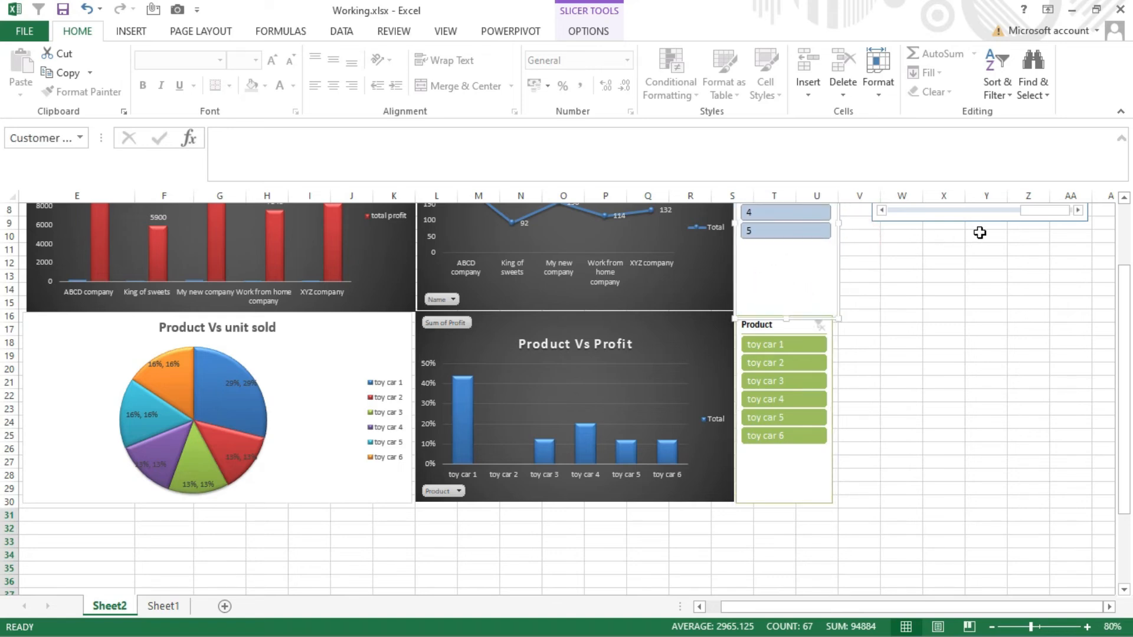
# - Move the Date timeline below the charts at row 31 and stretch it across the dashboard, about 33 cm wide and 3.1 cm high
pyautogui.click(972, 223)
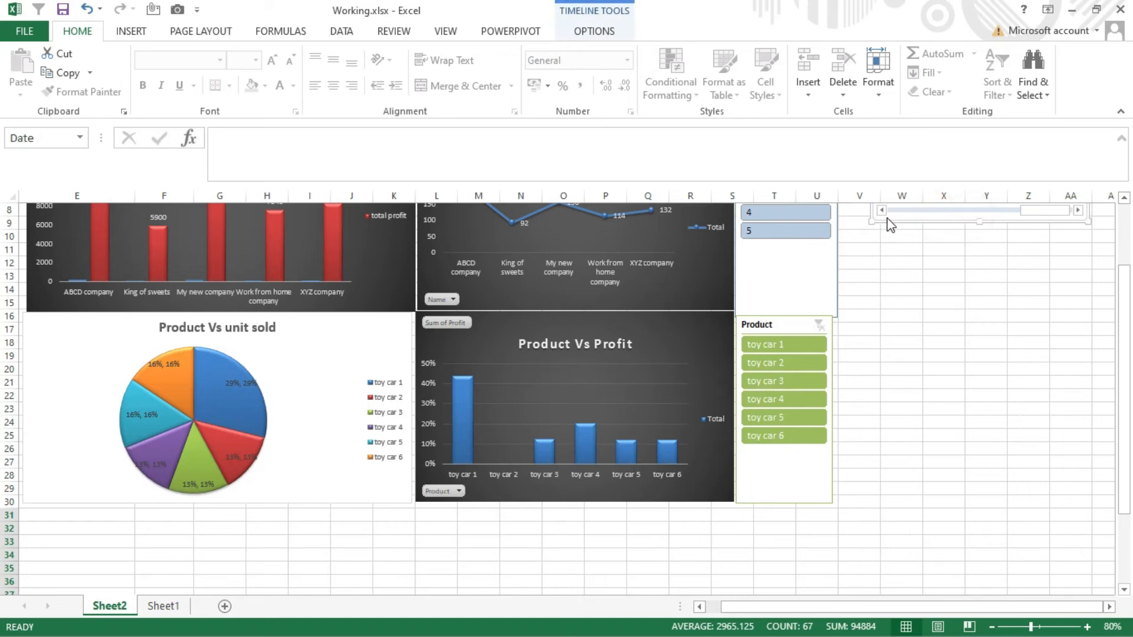
pyautogui.moveTo(912, 222); pyautogui.dragTo(47, 524)
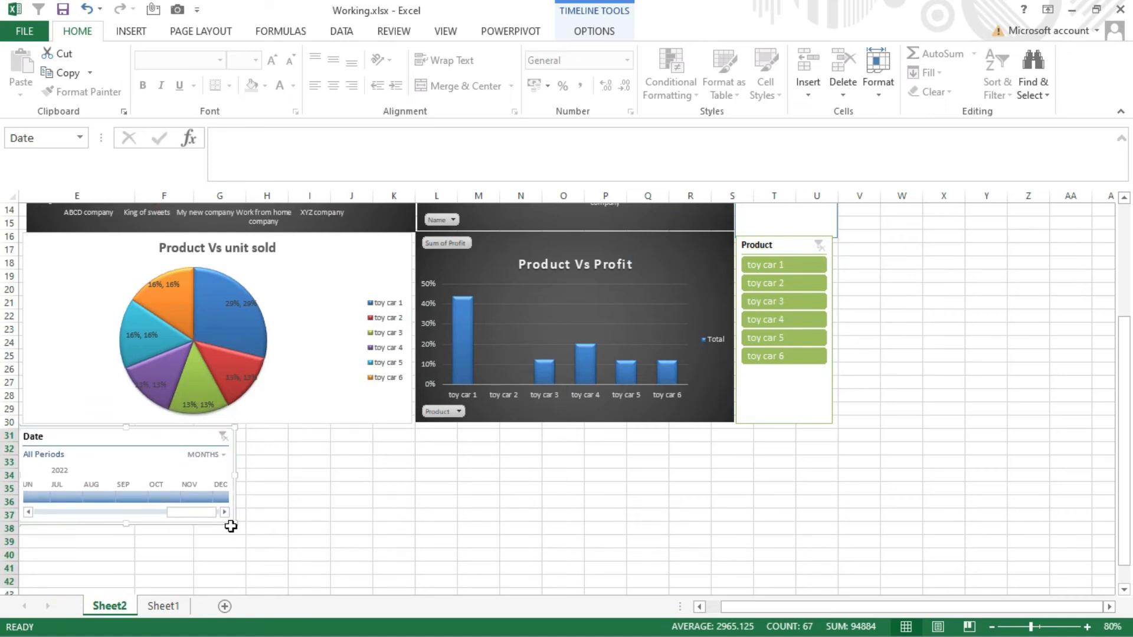
pyautogui.moveTo(235, 524); pyautogui.dragTo(847, 506)
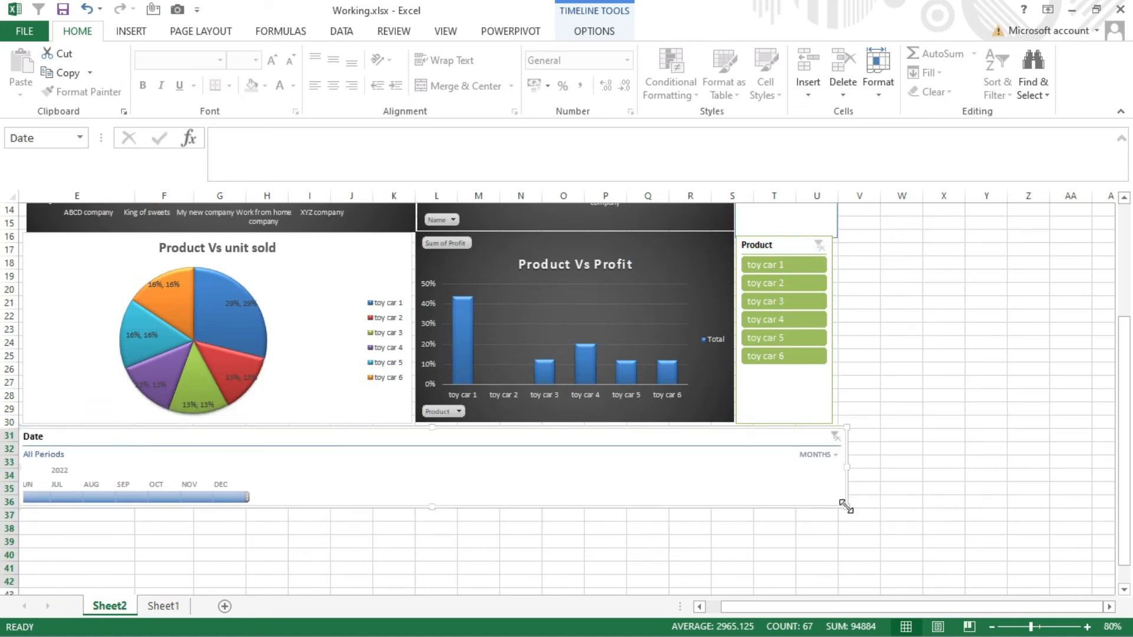
# - Switch the Date timeline's time level to quarters and set it back to months
pyautogui.click(824, 455)
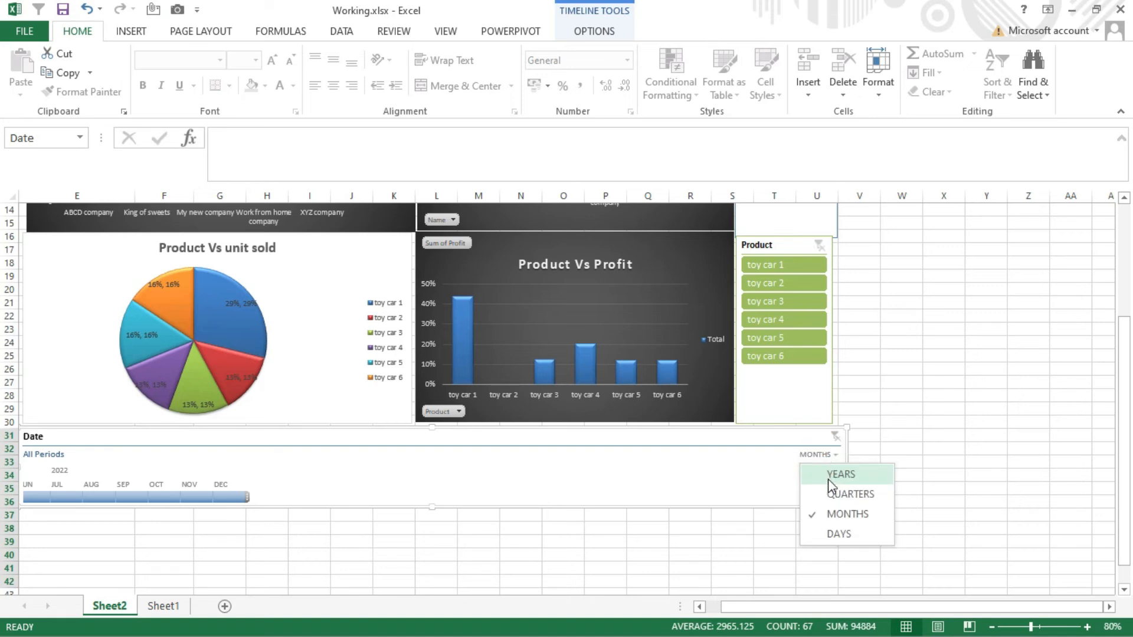
pyautogui.click(829, 494)
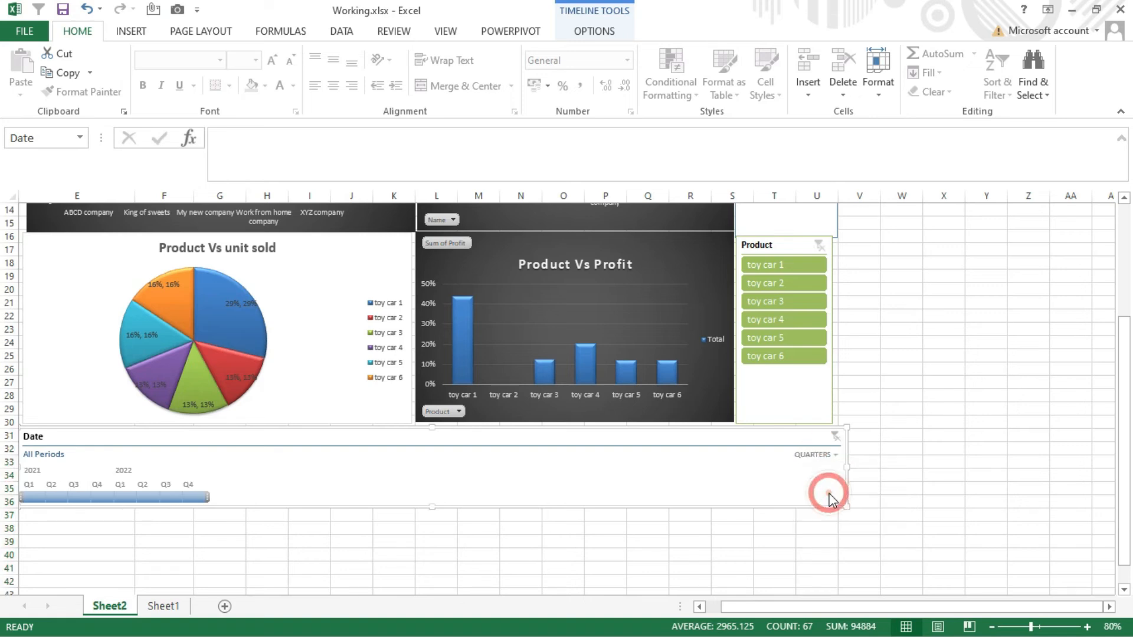
pyautogui.click(826, 456)
pyautogui.click(842, 514)
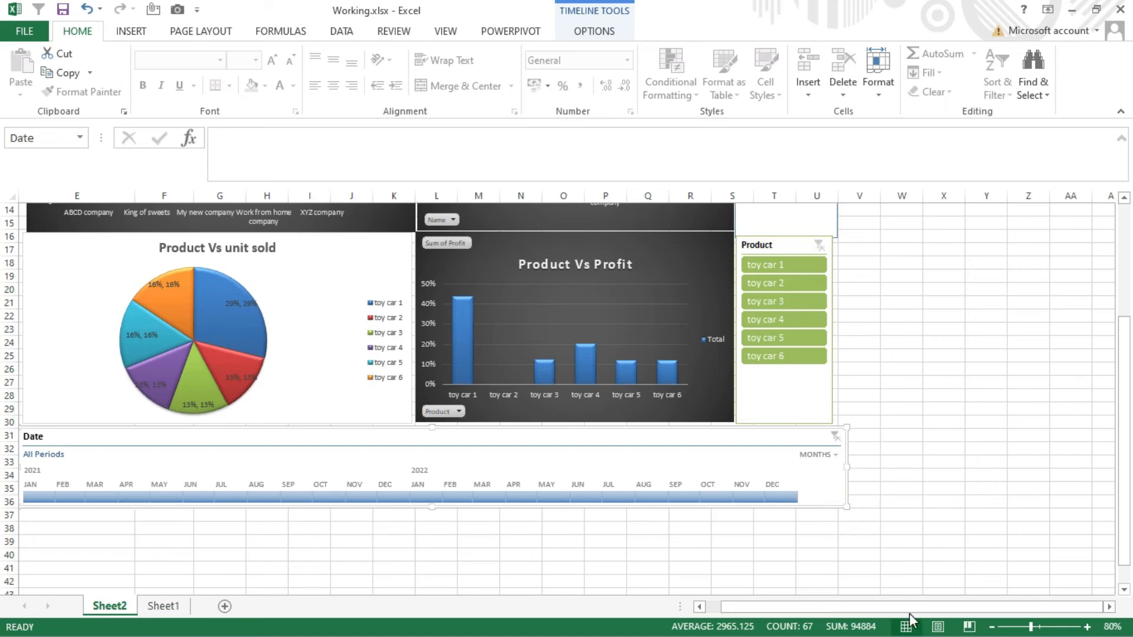
# - Try the teal style on the Date timeline and apply the purple style instead
pyautogui.click(586, 26)
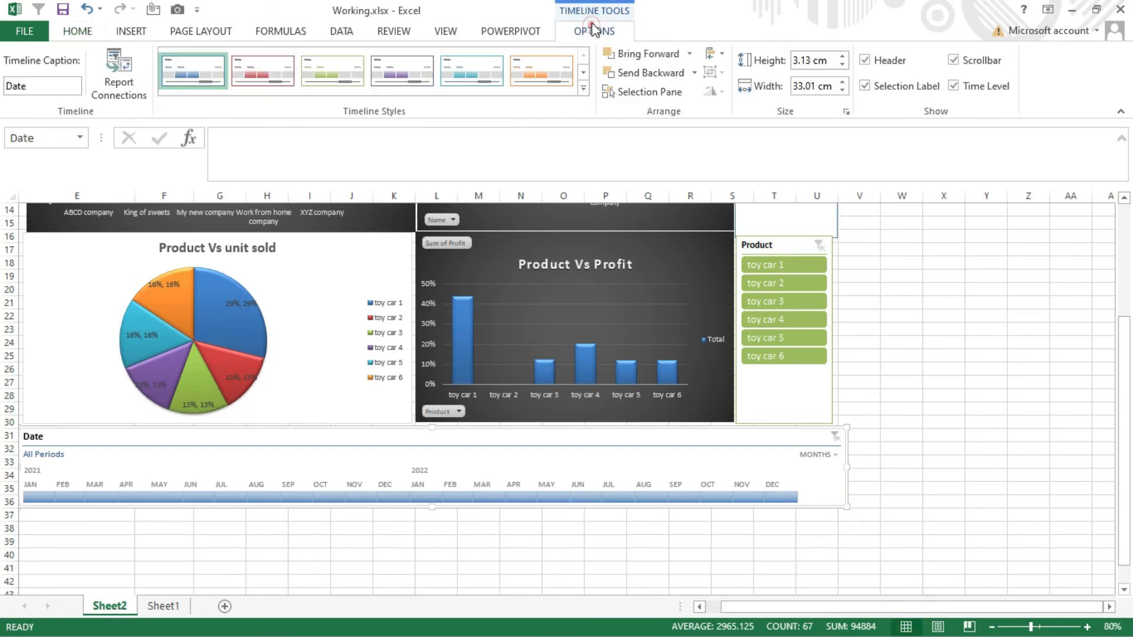
pyautogui.click(484, 71)
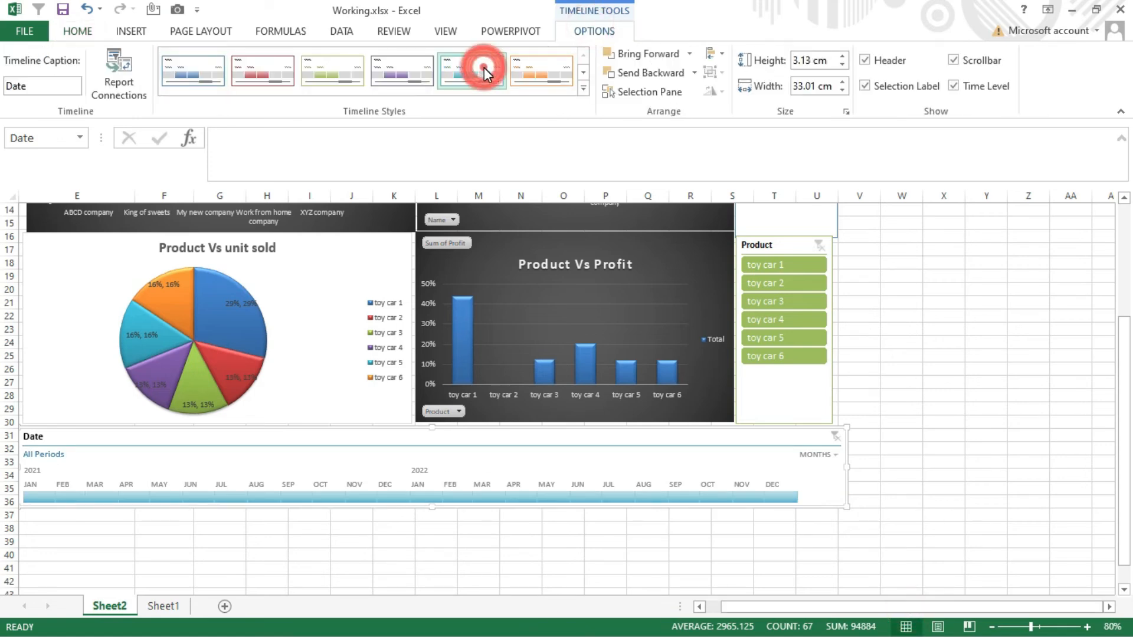
pyautogui.click(412, 71)
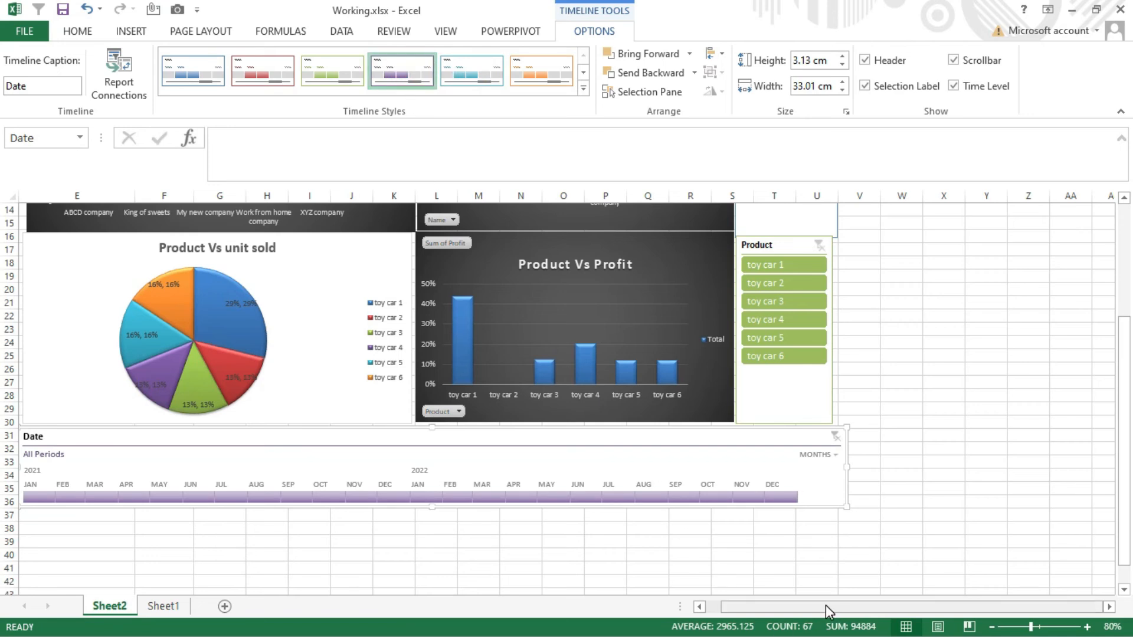
# - Place the Product and Customer ID slicers side by side next to the Total chart, with a gap after the chart
pyautogui.moveTo(1126, 348); pyautogui.dragTo(1126, 290)
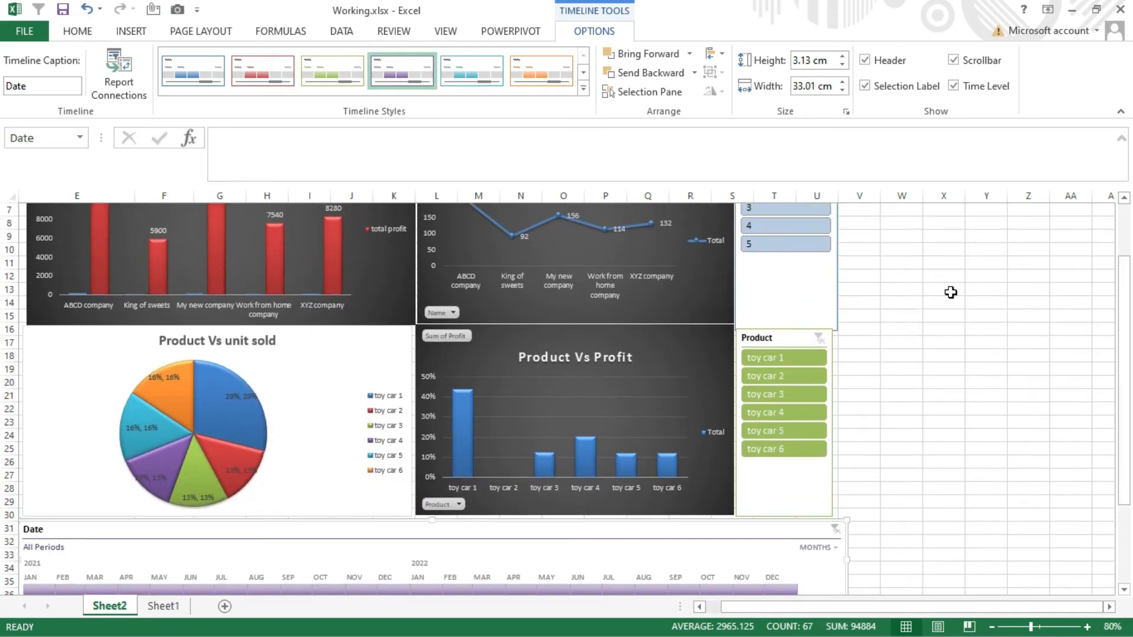
pyautogui.click(990, 627)
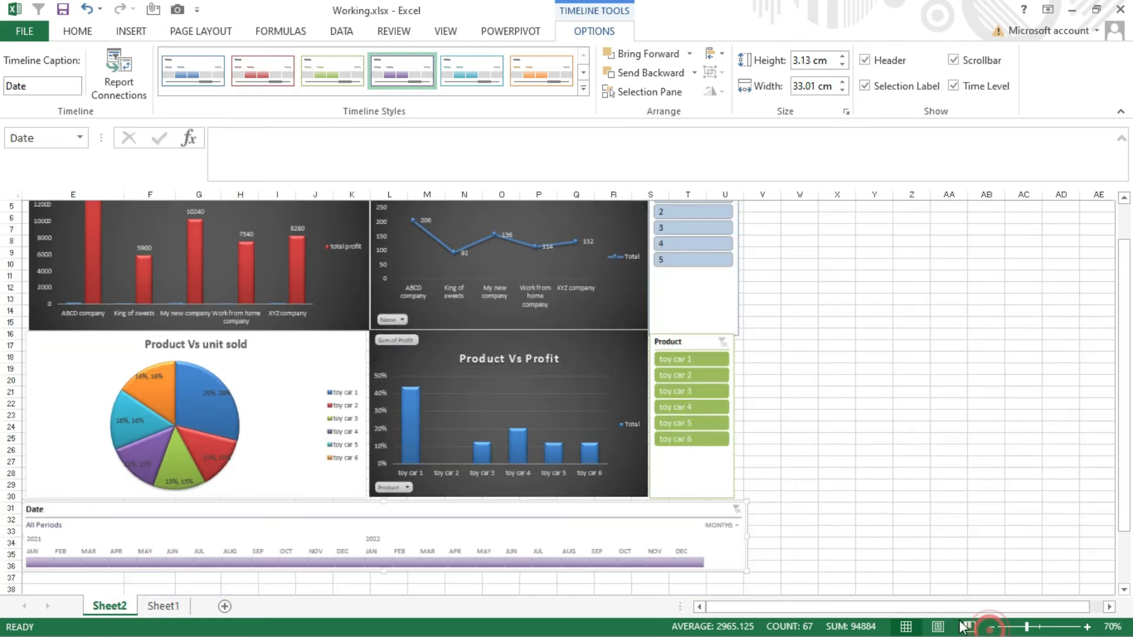
pyautogui.moveTo(1128, 285); pyautogui.dragTo(1126, 254)
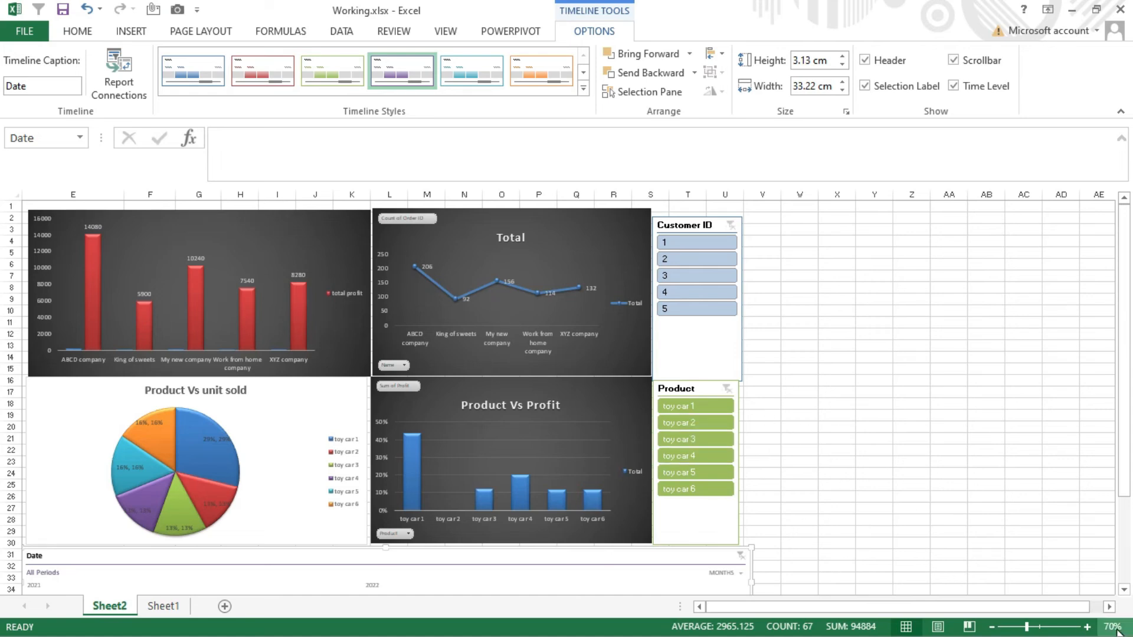
pyautogui.click(1087, 627)
pyautogui.click(776, 330)
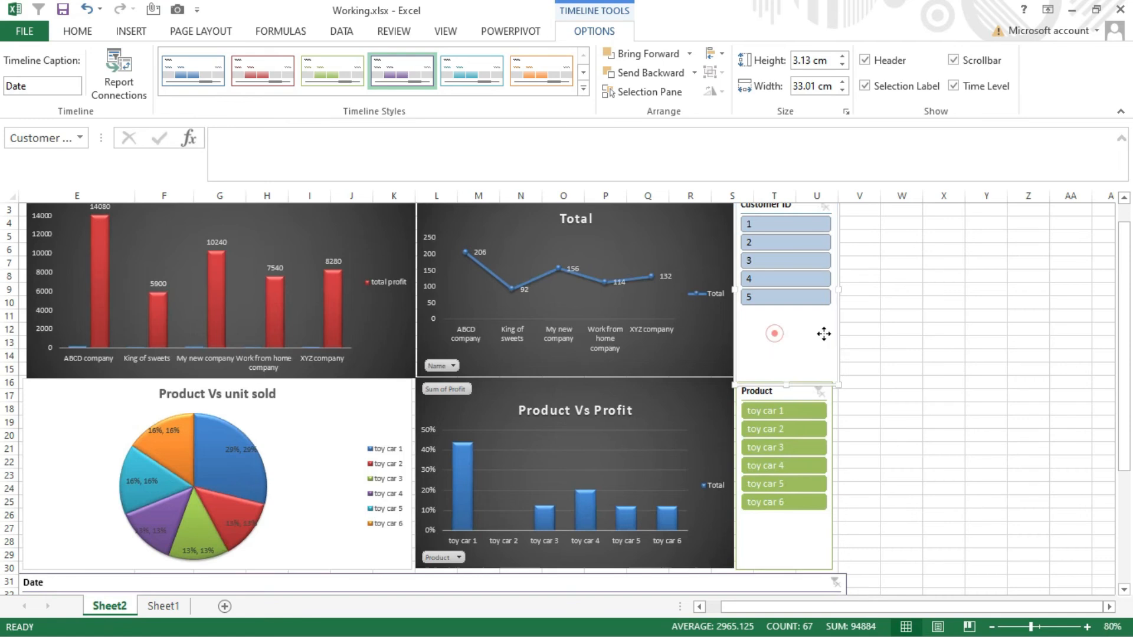
pyautogui.moveTo(777, 331); pyautogui.dragTo(920, 337)
pyautogui.moveTo(809, 531); pyautogui.dragTo(819, 347)
# - Widen the Total line chart and the Product Vs Profit chart towards the slicers
pyautogui.click(718, 348)
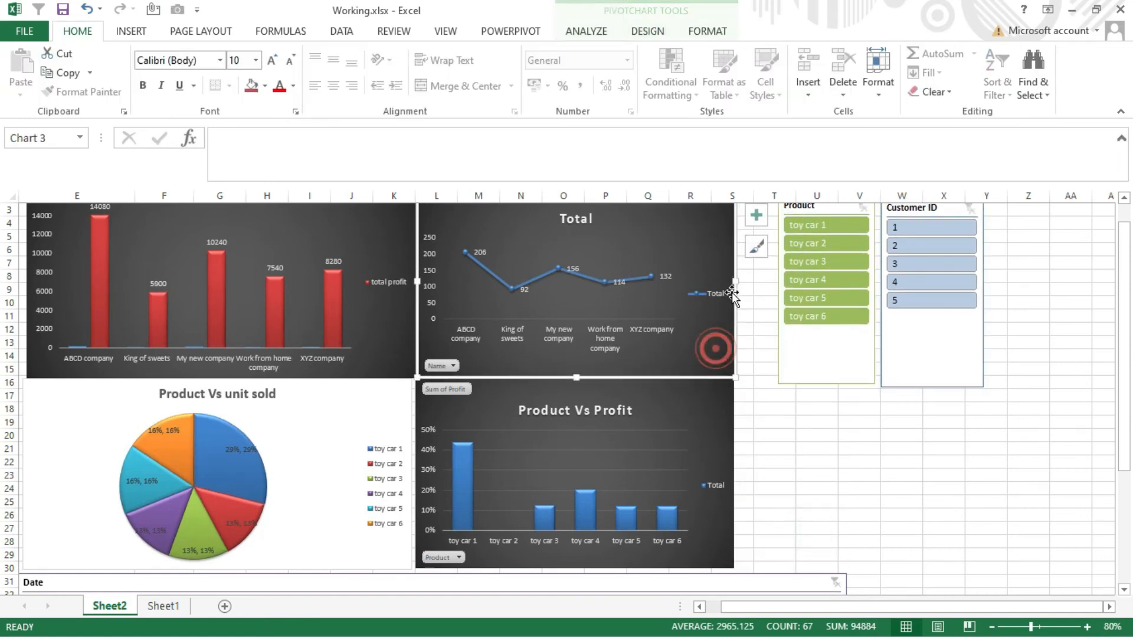
pyautogui.moveTo(733, 282); pyautogui.dragTo(765, 282)
pyautogui.click(732, 466)
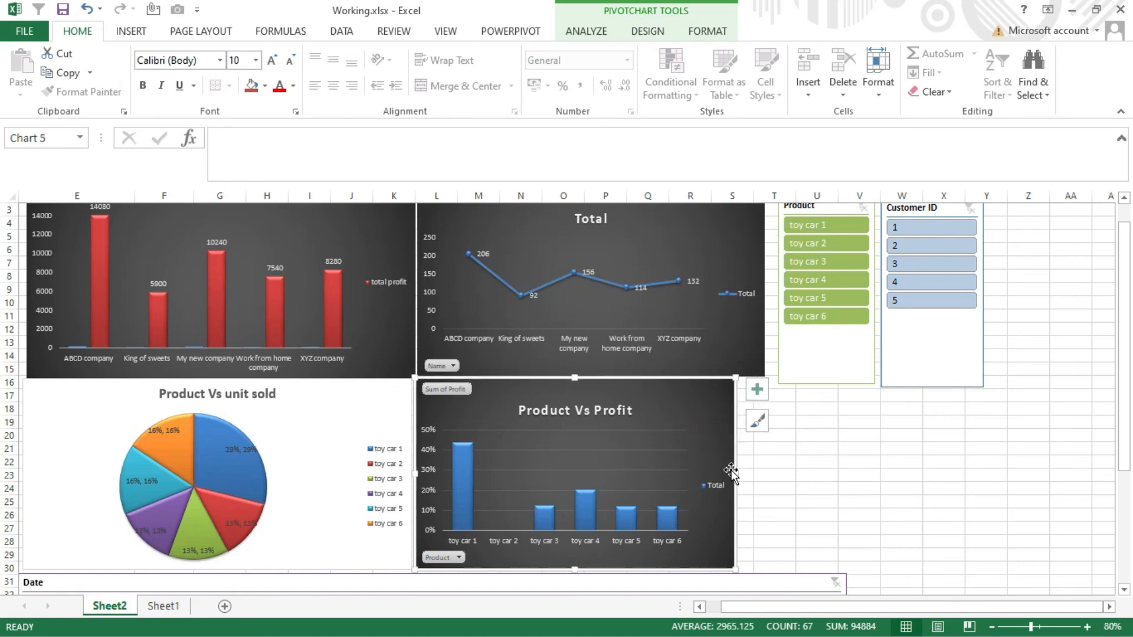
pyautogui.moveTo(735, 474); pyautogui.dragTo(756, 470)
# - Test the Date timeline by filtering the dashboard on Dec 2021 and Jan 2022 in turn
pyautogui.moveTo(1123, 420); pyautogui.dragTo(1122, 445)
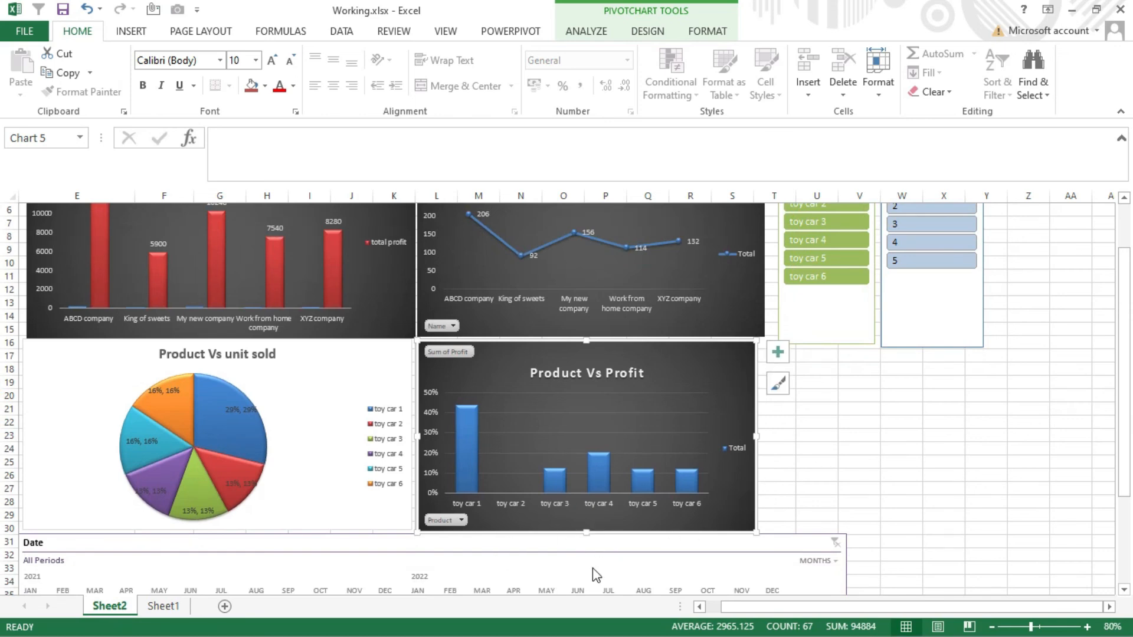
pyautogui.moveTo(1124, 371); pyautogui.dragTo(1123, 400)
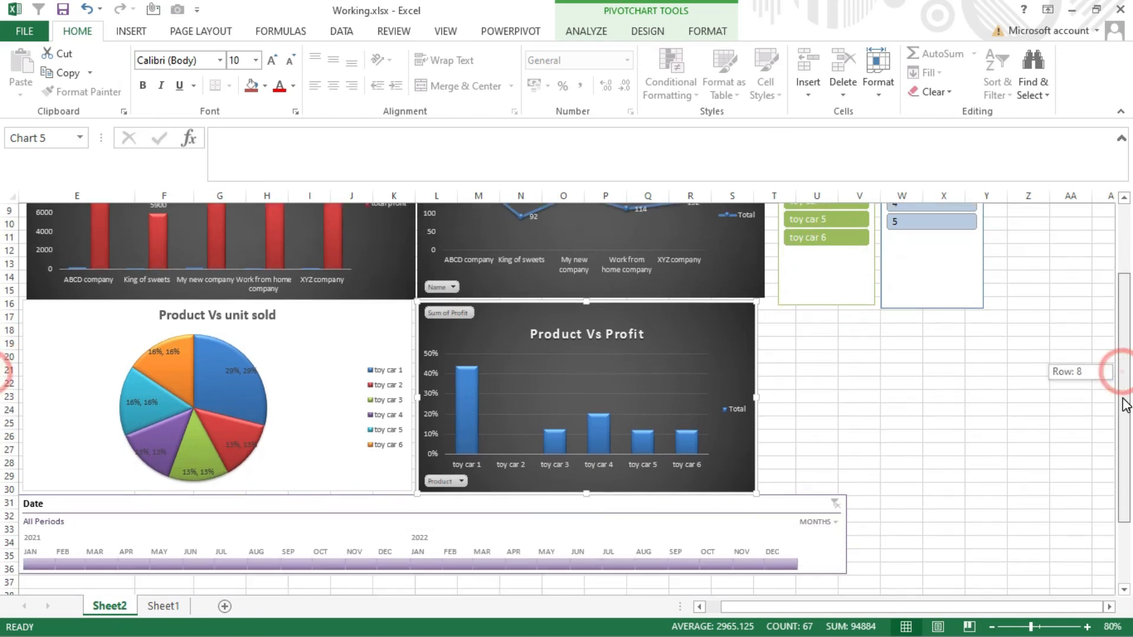
pyautogui.click(404, 566)
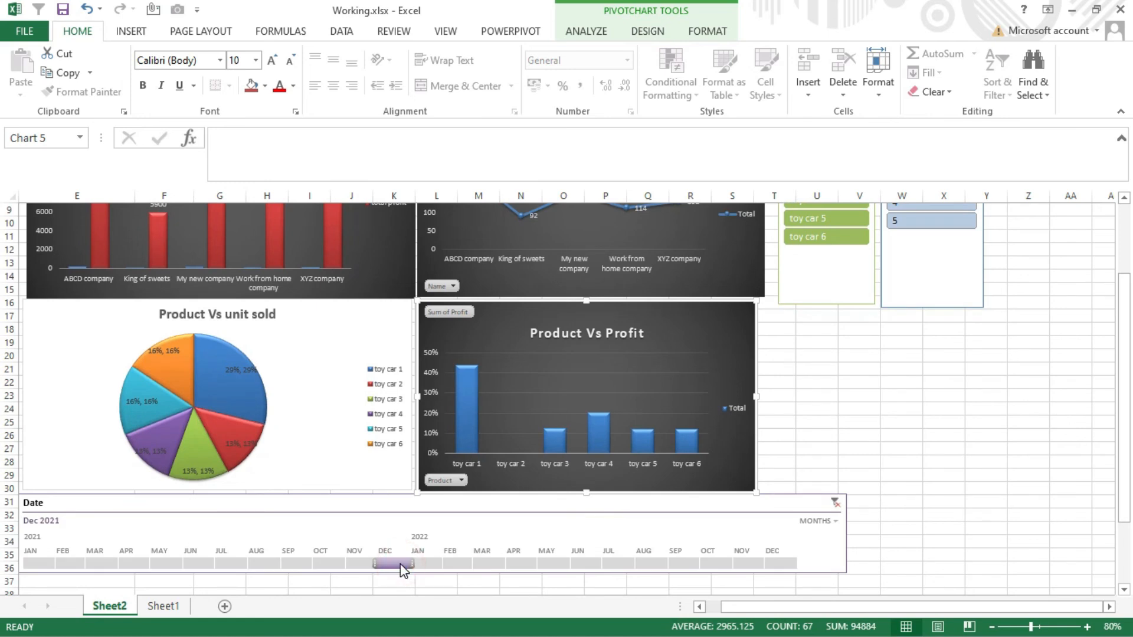
pyautogui.moveTo(429, 564); pyautogui.dragTo(434, 566)
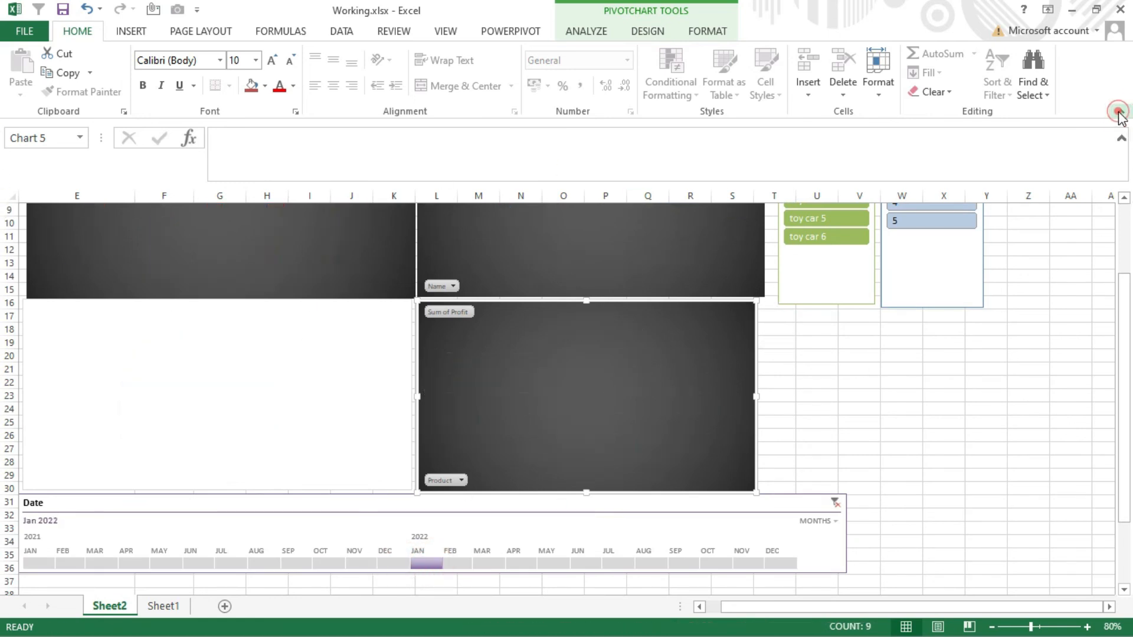
# - Collapse the ribbon to show more of the dashboard, and filter the Date timeline on Apr 2022
pyautogui.click(1118, 111)
pyautogui.moveTo(1123, 331); pyautogui.dragTo(1131, 266)
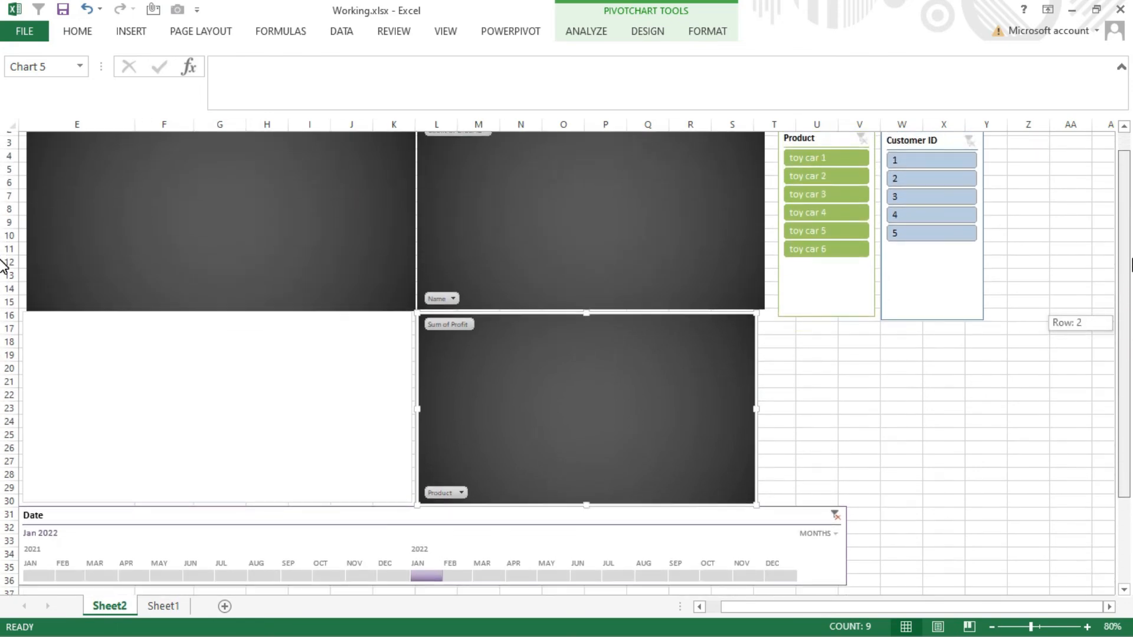
pyautogui.click(514, 572)
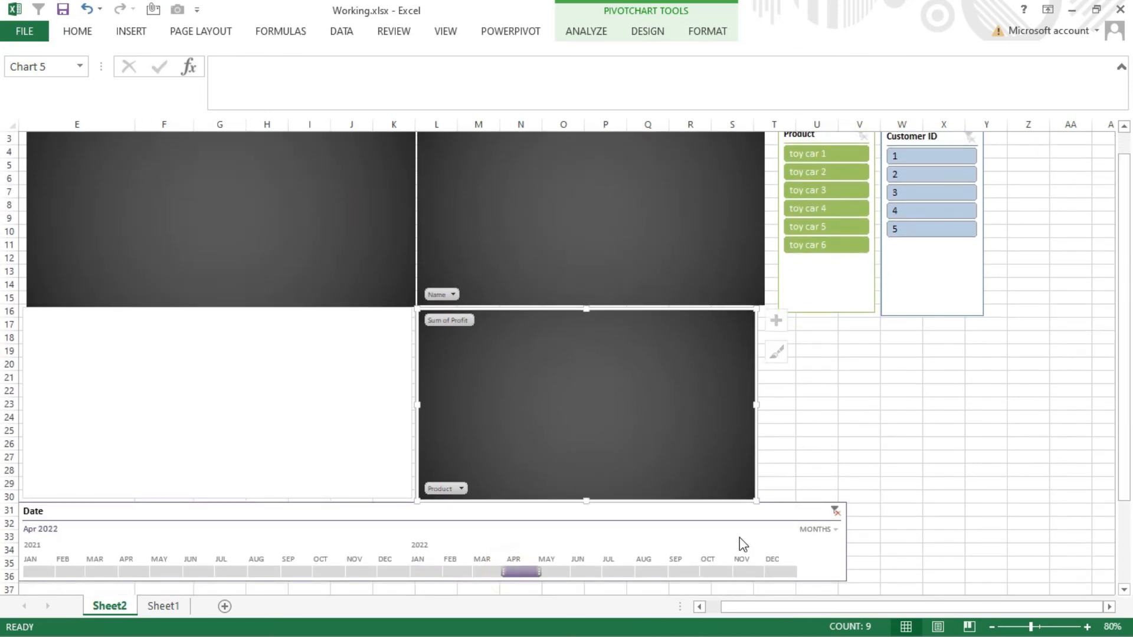
# - Set the Date timeline's time level to years, and filter on 2021 and 2022 in turn
pyautogui.click(816, 529)
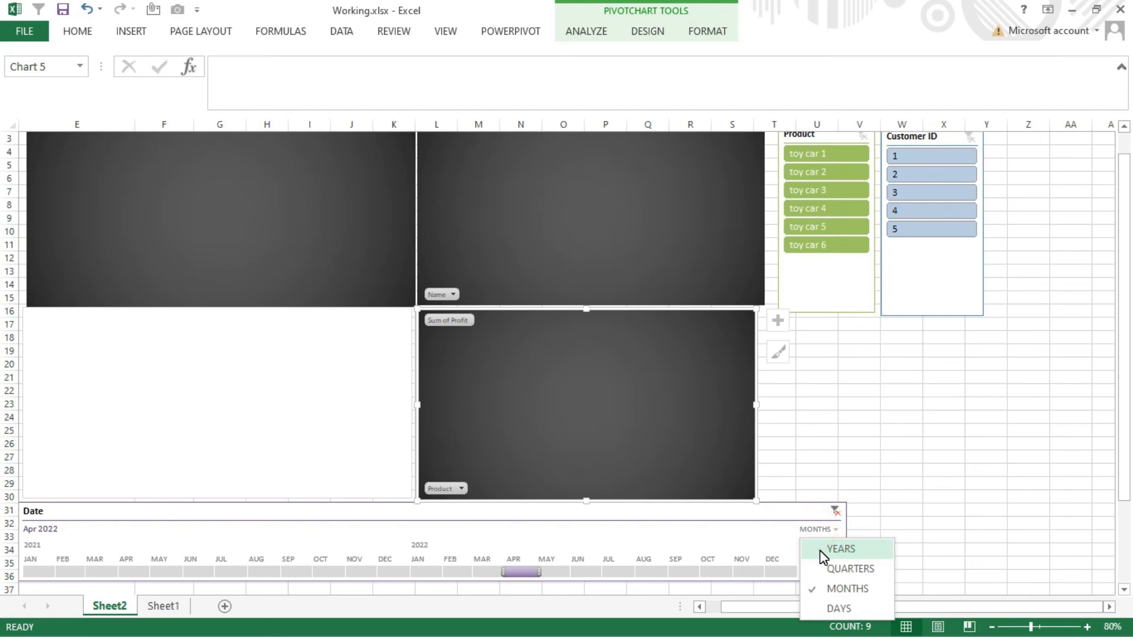
pyautogui.click(819, 550)
pyautogui.click(38, 572)
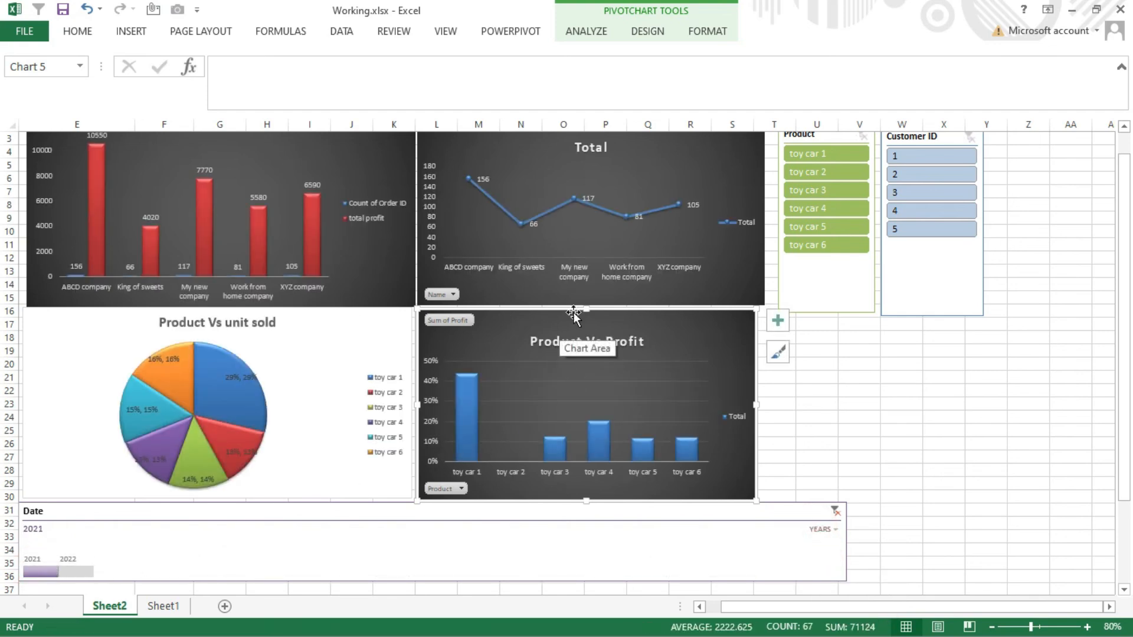
pyautogui.click(72, 573)
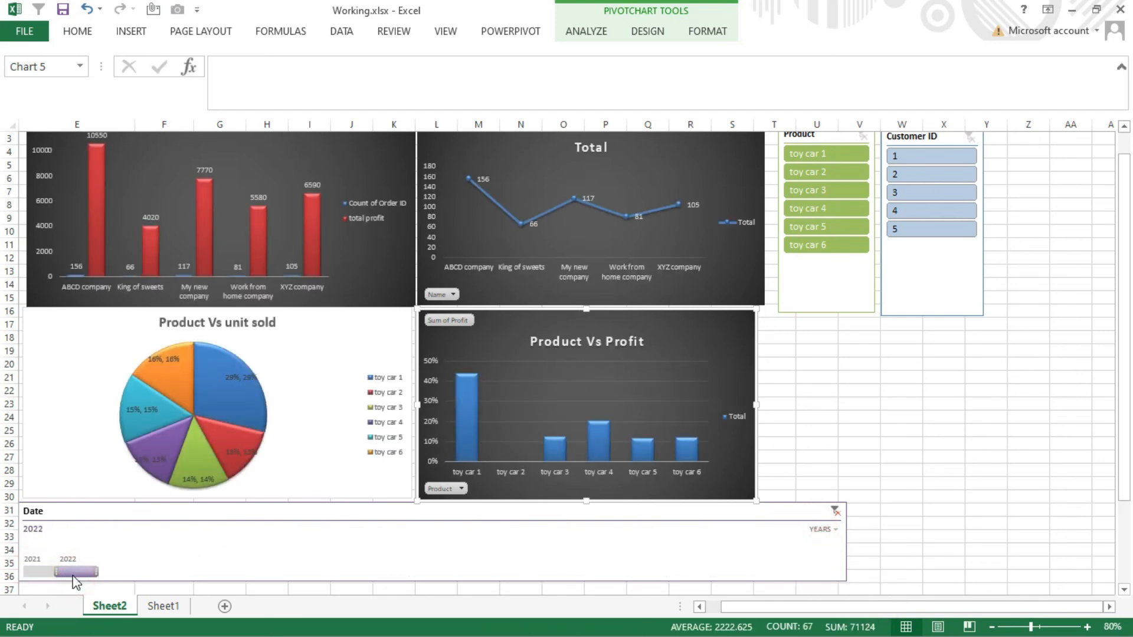
# - Test the Product slicer by filtering on toy car 2, toy car 4 and toy car 5 in turn
pyautogui.click(835, 171)
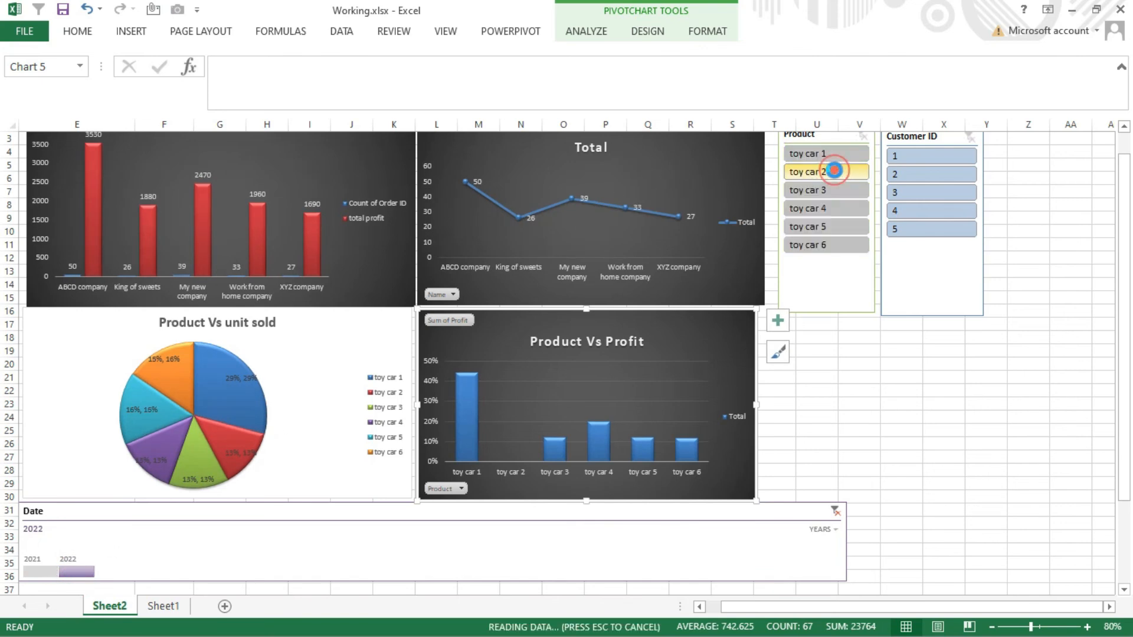
pyautogui.click(830, 203)
pyautogui.click(835, 226)
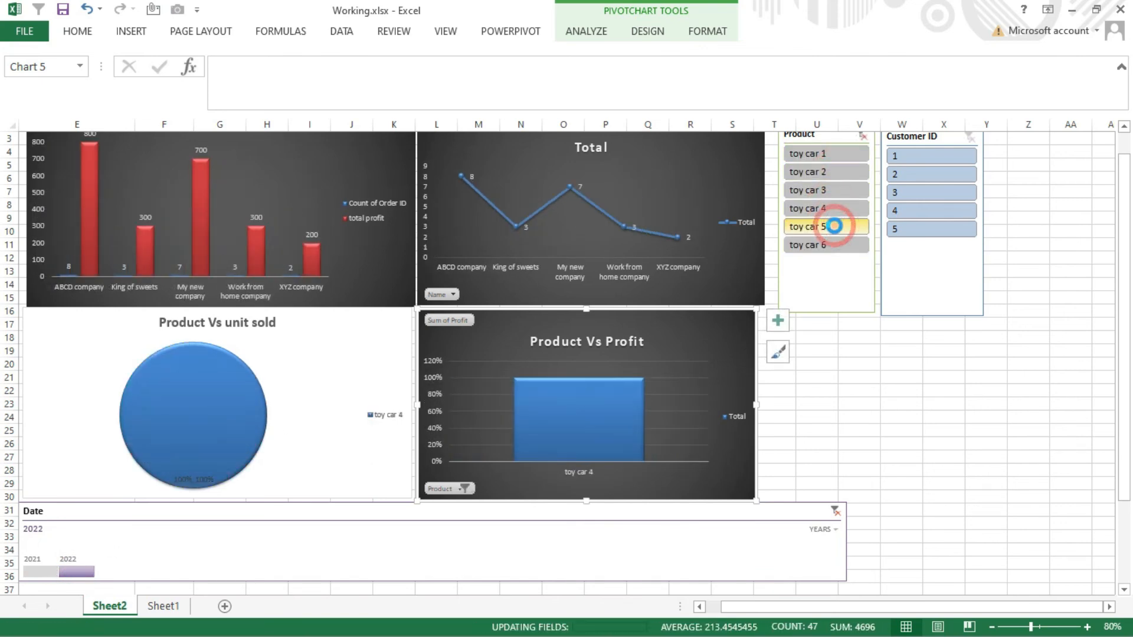
# - Test the Customer ID slicer by filtering on customers 3, 2 and 4 in turn
pyautogui.click(929, 190)
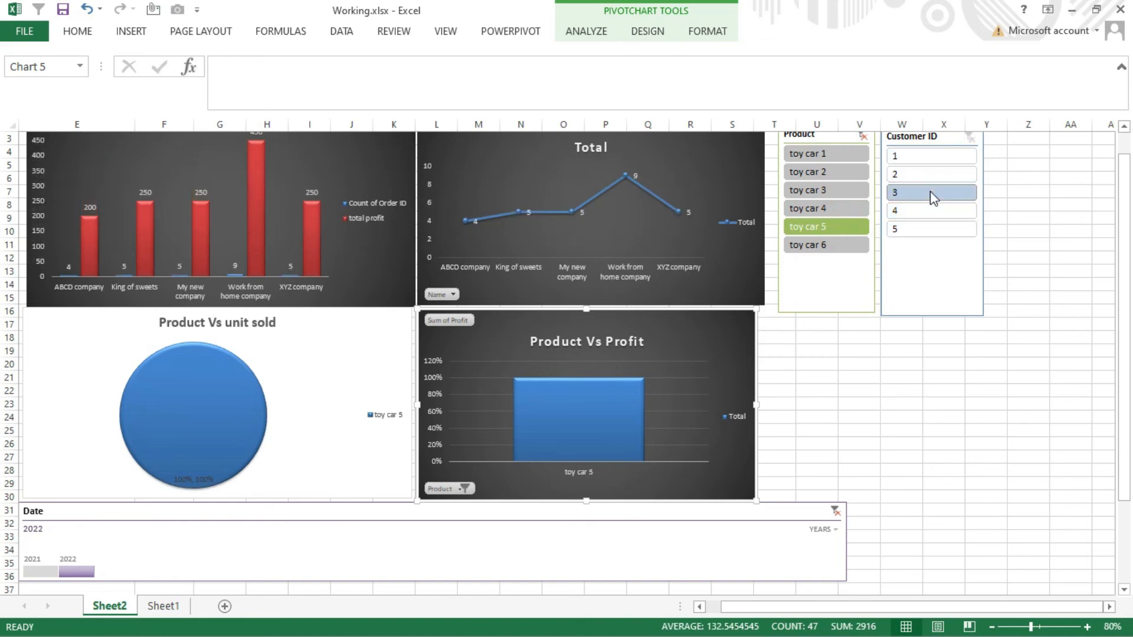
pyautogui.click(942, 171)
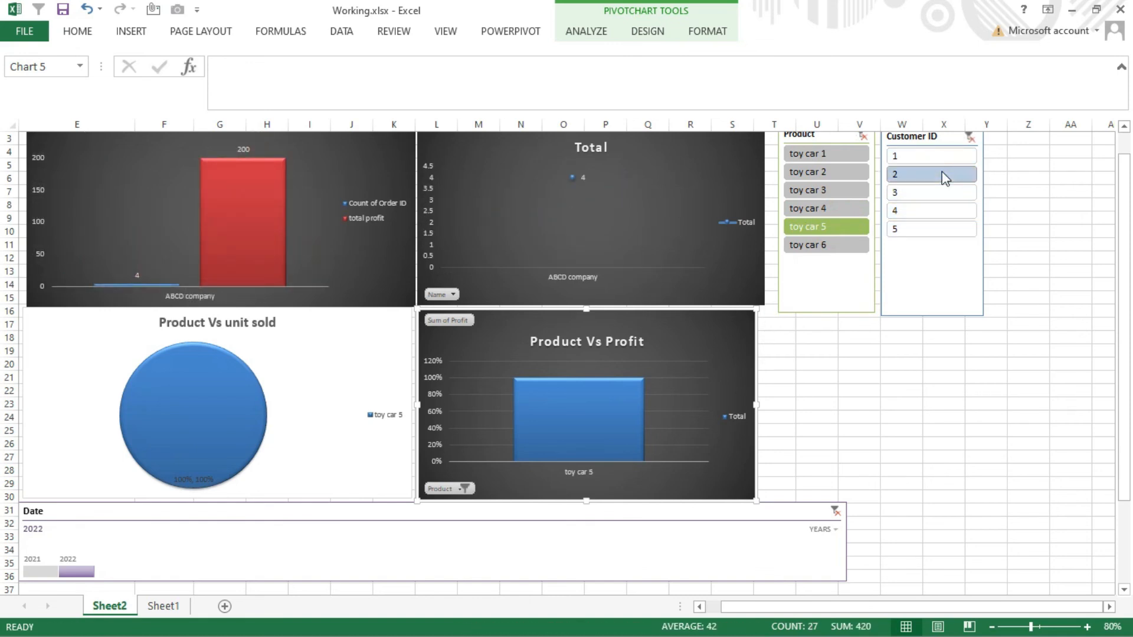
pyautogui.click(934, 204)
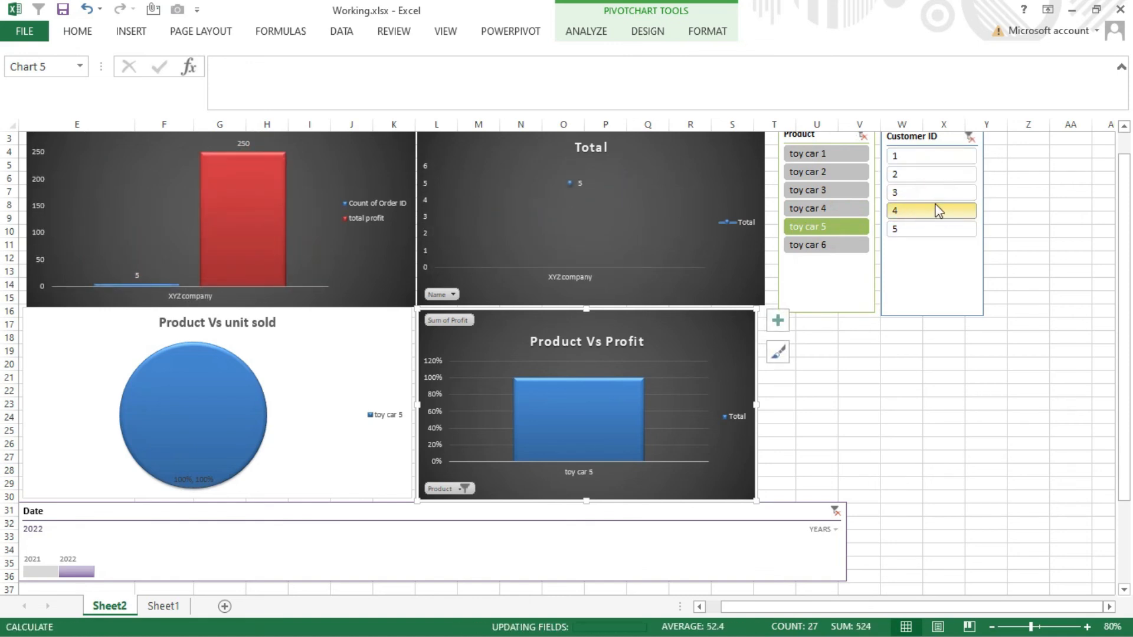
# - Clear the filters of the Customer ID slicer, the Product slicer and the Date timeline
pyautogui.click(969, 138)
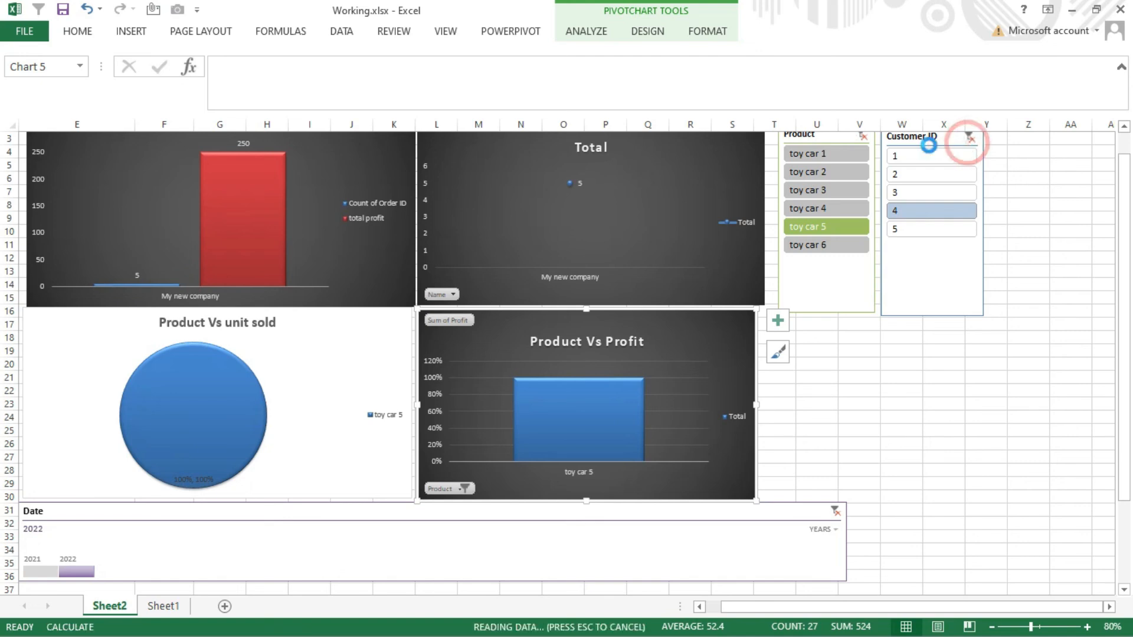
pyautogui.click(862, 135)
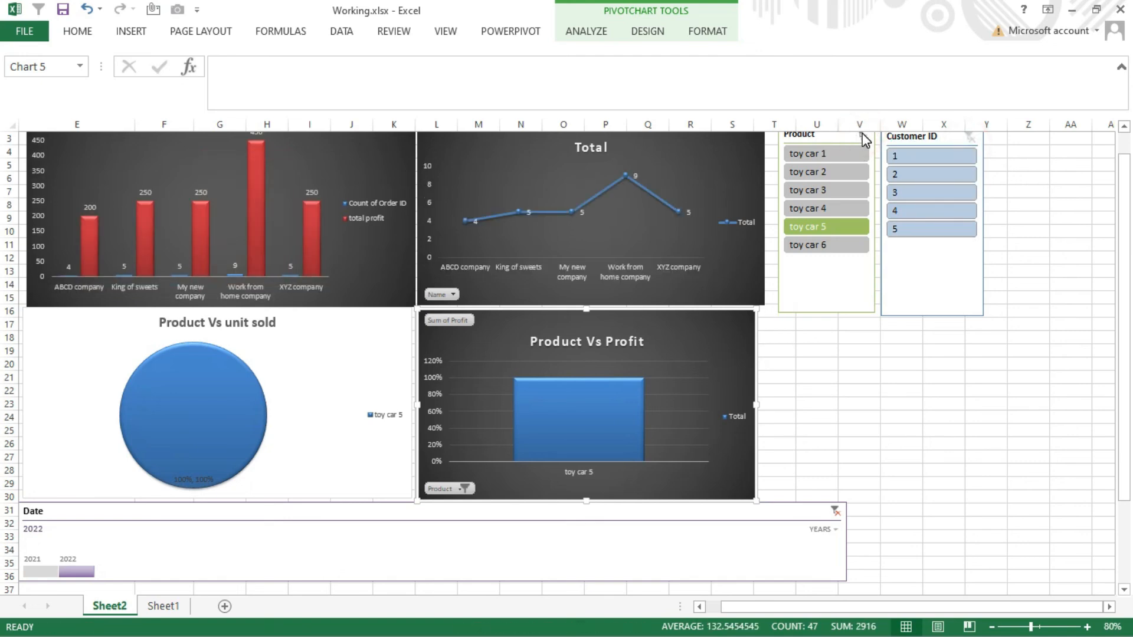
pyautogui.click(835, 510)
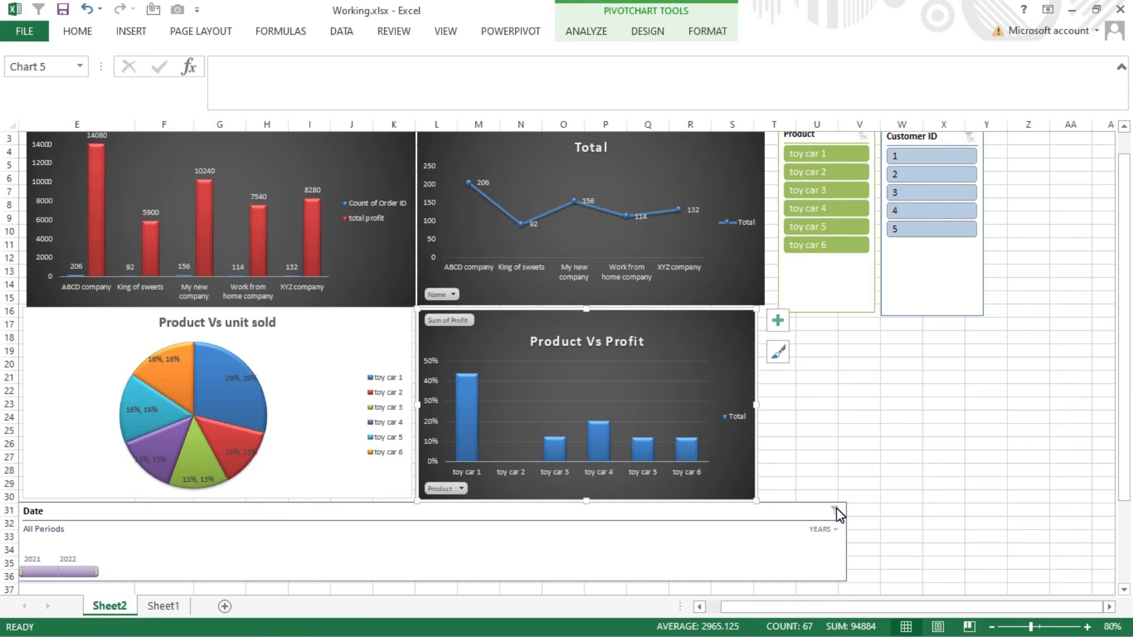